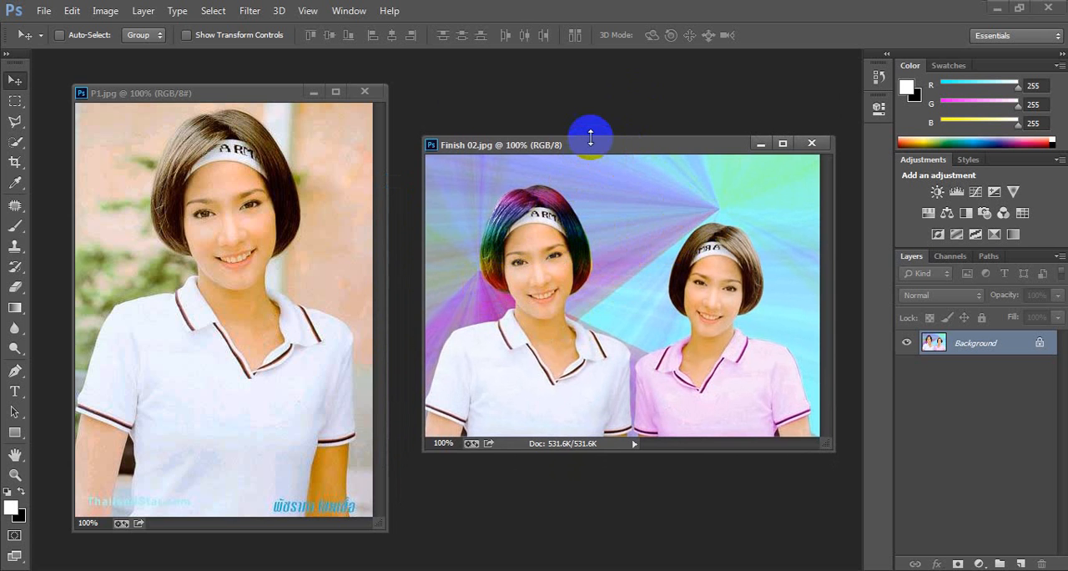
Step: Examine the finished composite Finish 02.jpg in a maximized document window, and restore the window beside P1.jpg
left_click_drag(597, 151, 589, 119)
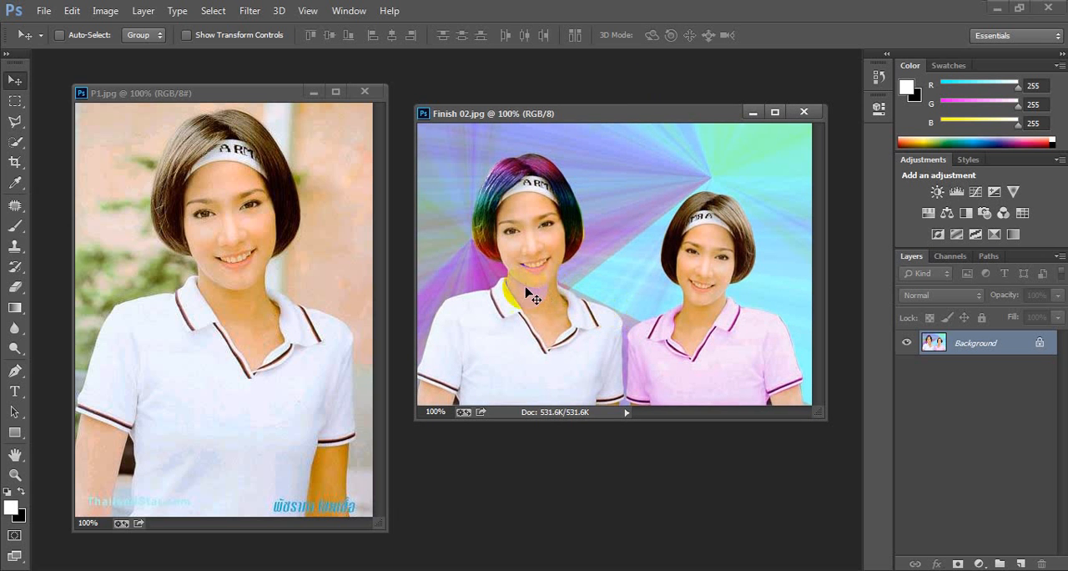
double_click(619, 112)
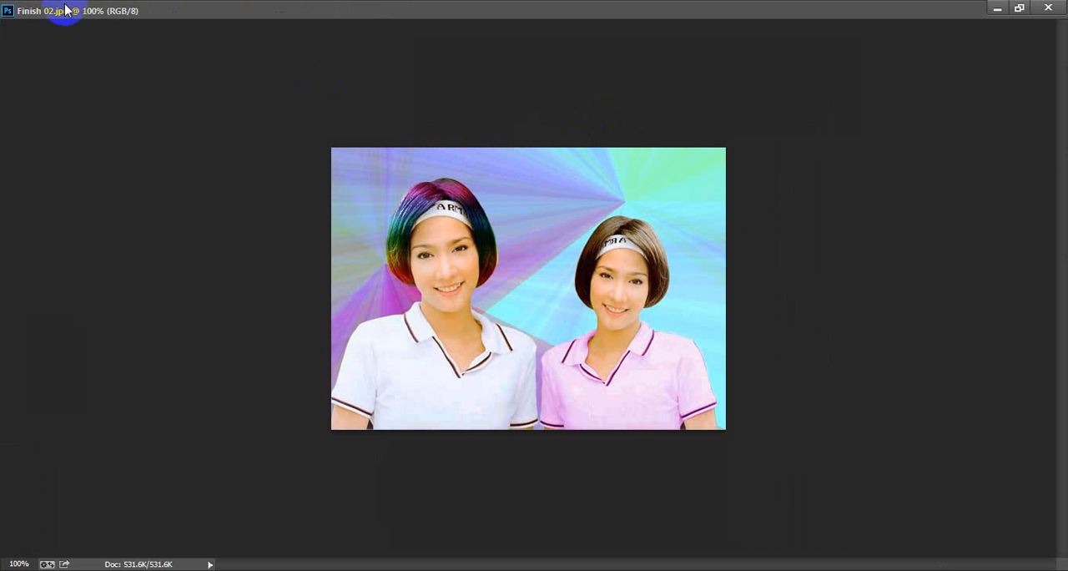
left_click(998, 10)
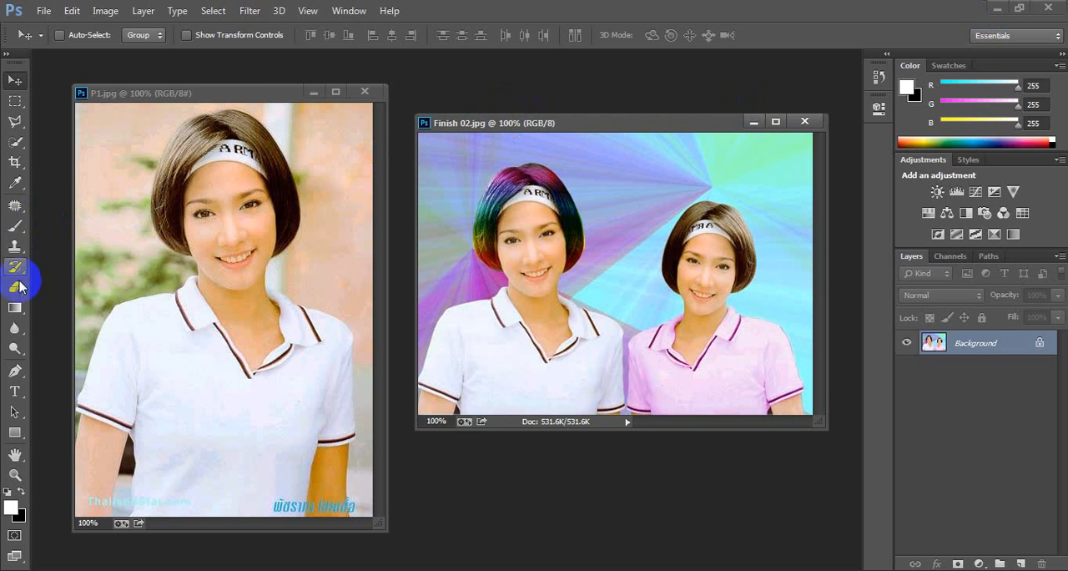
Step: Set the Gradient tool's gradient to the Noise type with 50% roughness in the RGB color model
left_click(15, 307)
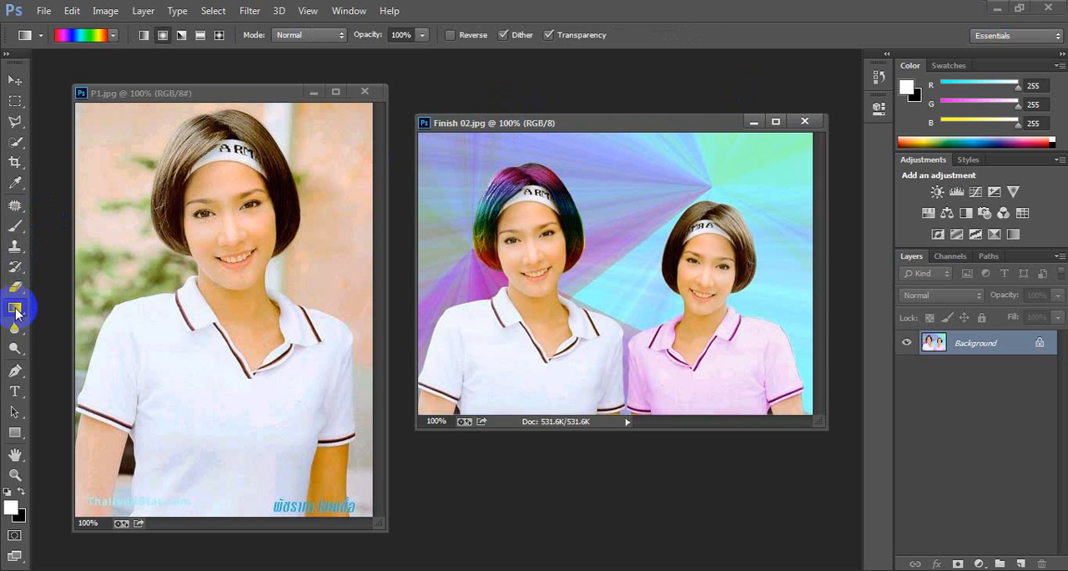
left_click(87, 37)
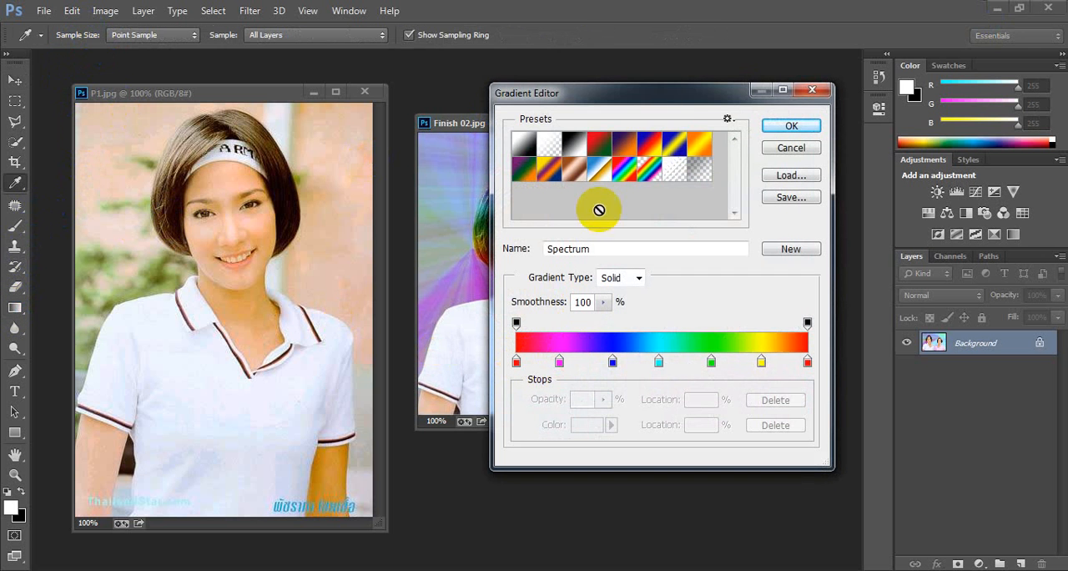
left_click_drag(698, 93, 266, 160)
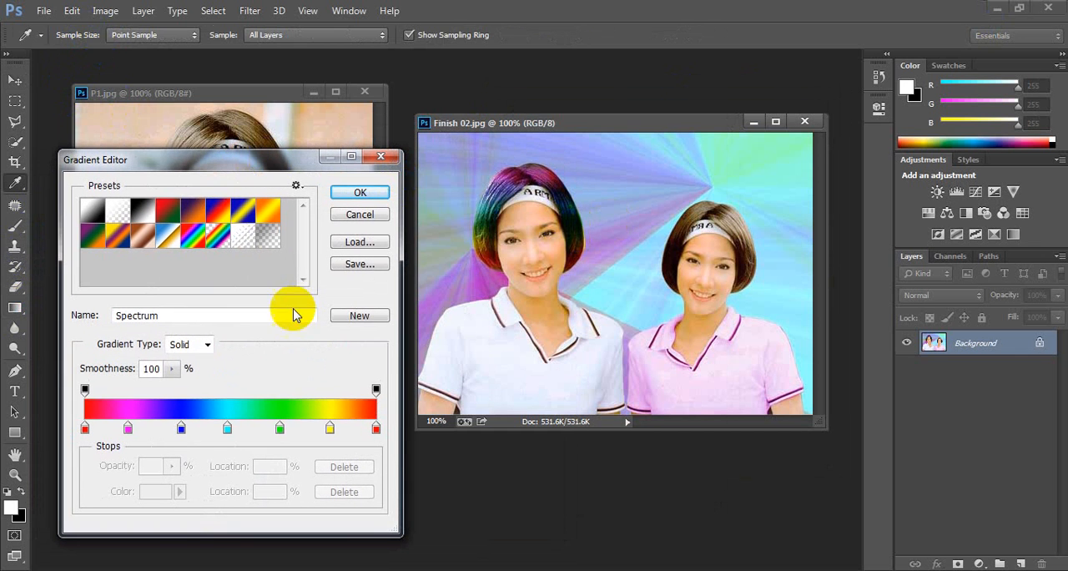
left_click(207, 345)
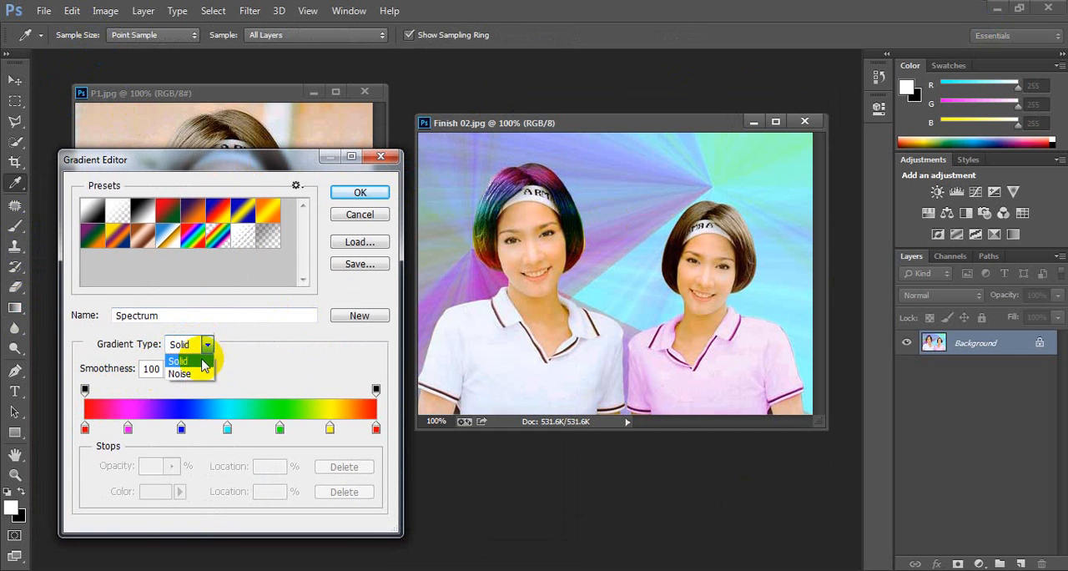
left_click(198, 375)
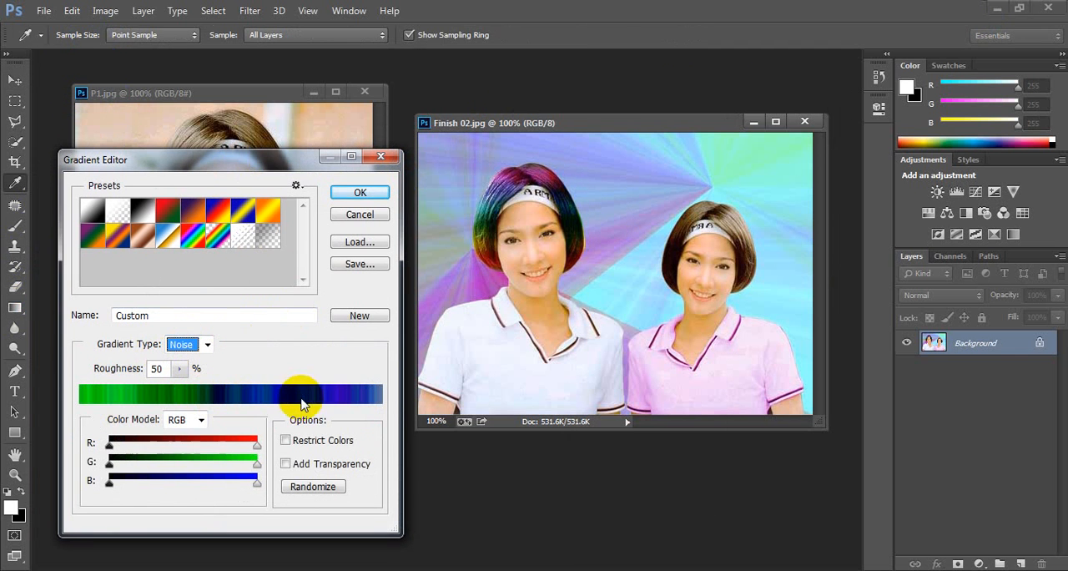
left_click(357, 197)
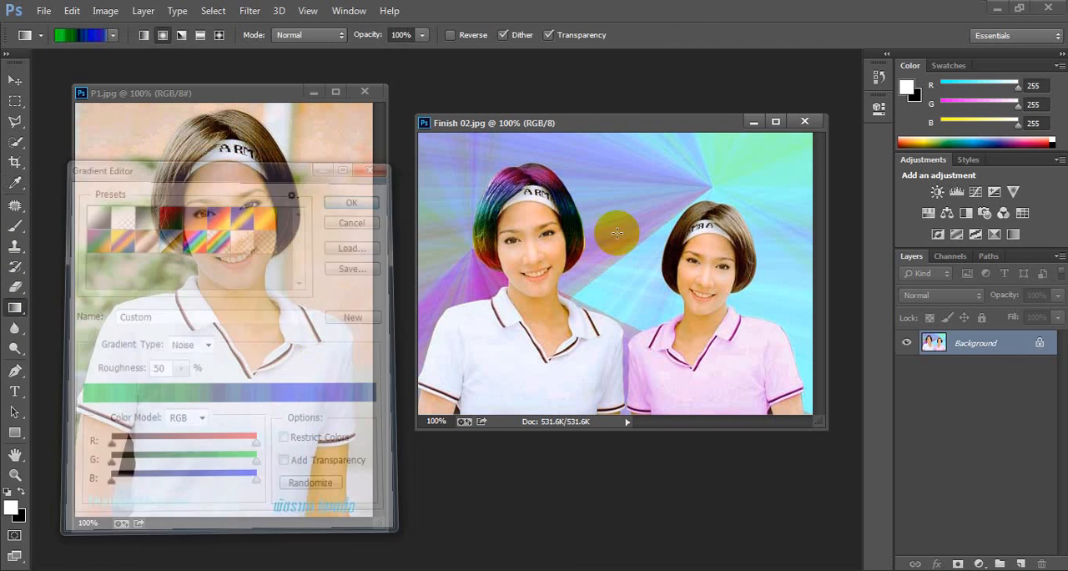
Step: Try radial and angle noise gradients across the Background layer of Finish 02.jpg
left_click_drag(718, 192, 378, 389)
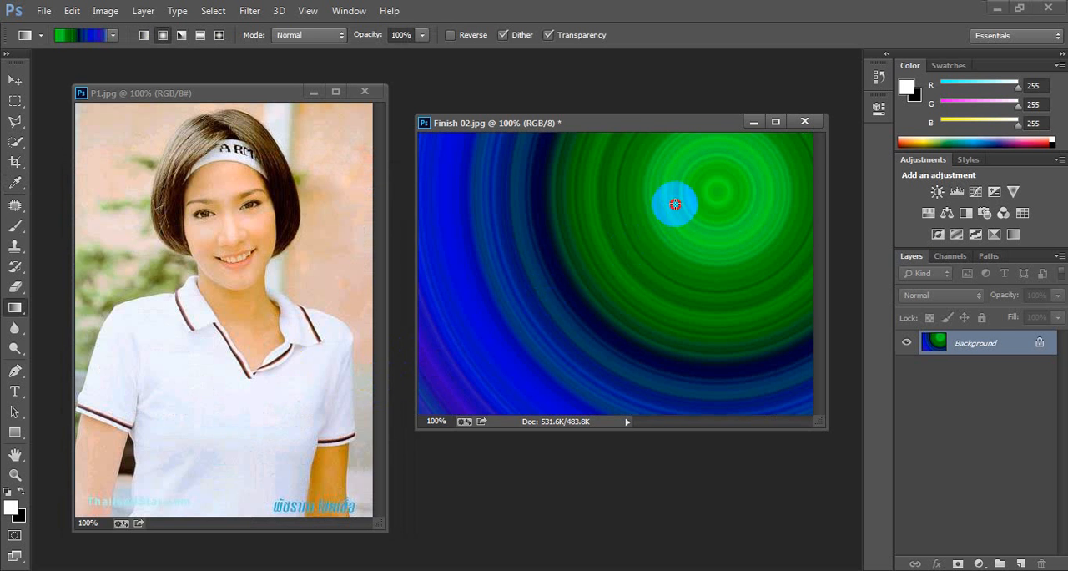
left_click_drag(675, 202, 423, 361)
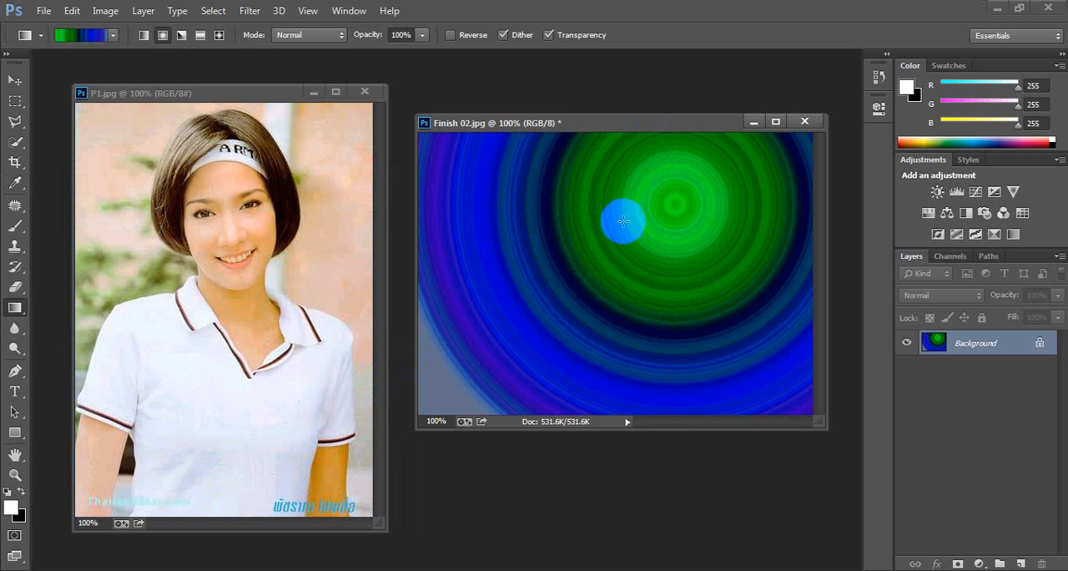
left_click(182, 36)
left_click_drag(653, 222, 375, 407)
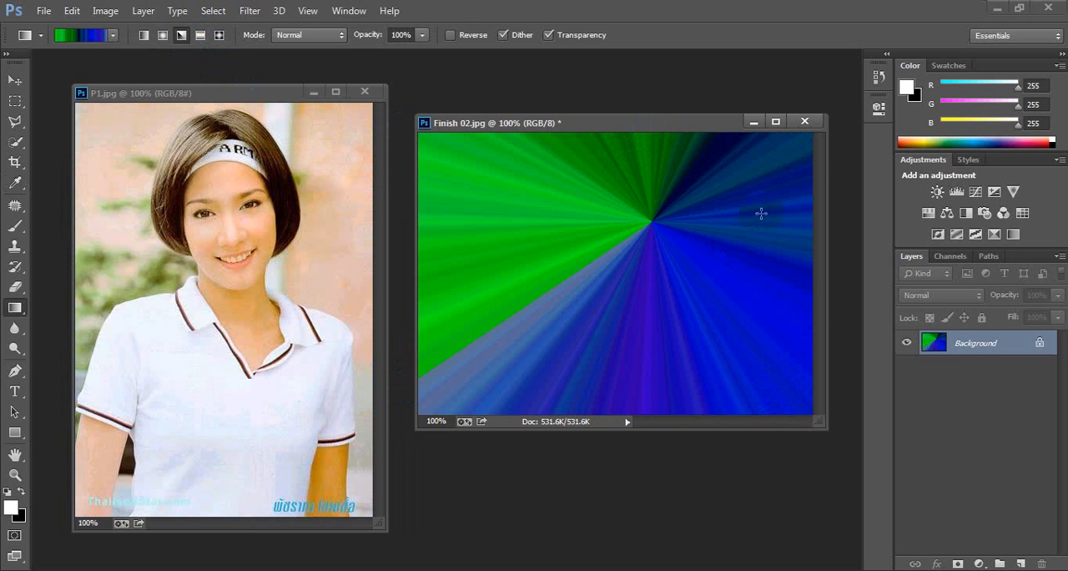
left_click_drag(795, 163, 385, 415)
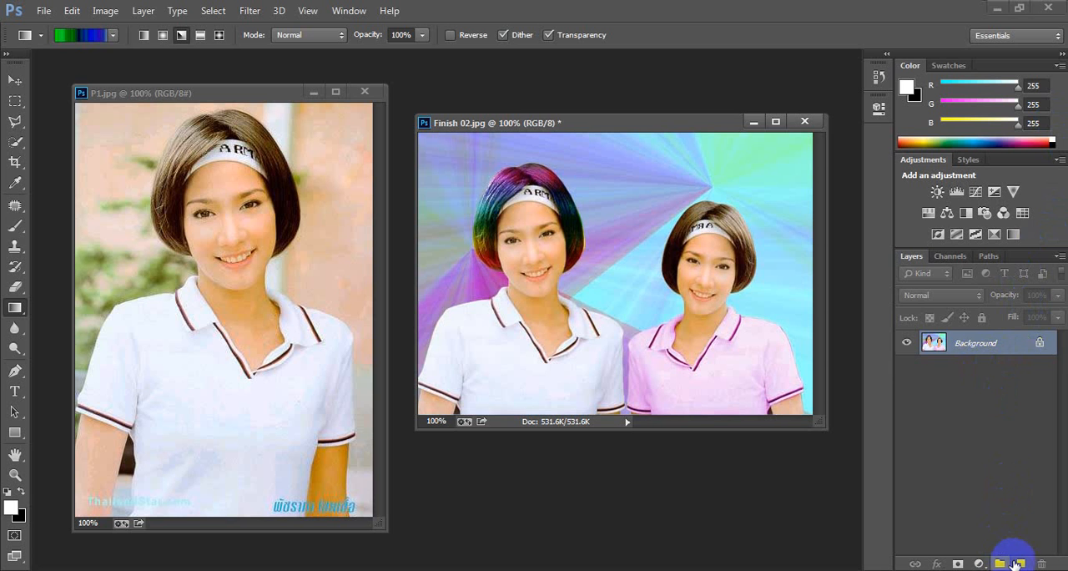
Step: Add a new layer to Finish 02.jpg, cover it with the angle noise gradient and lower its opacity to 84%
left_click(1019, 563)
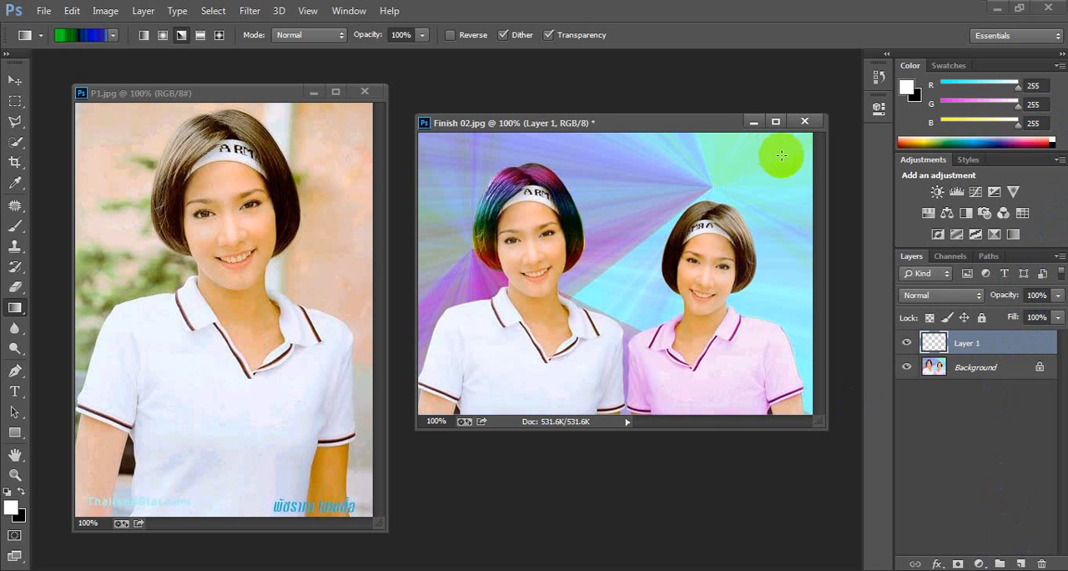
left_click_drag(761, 178, 407, 424)
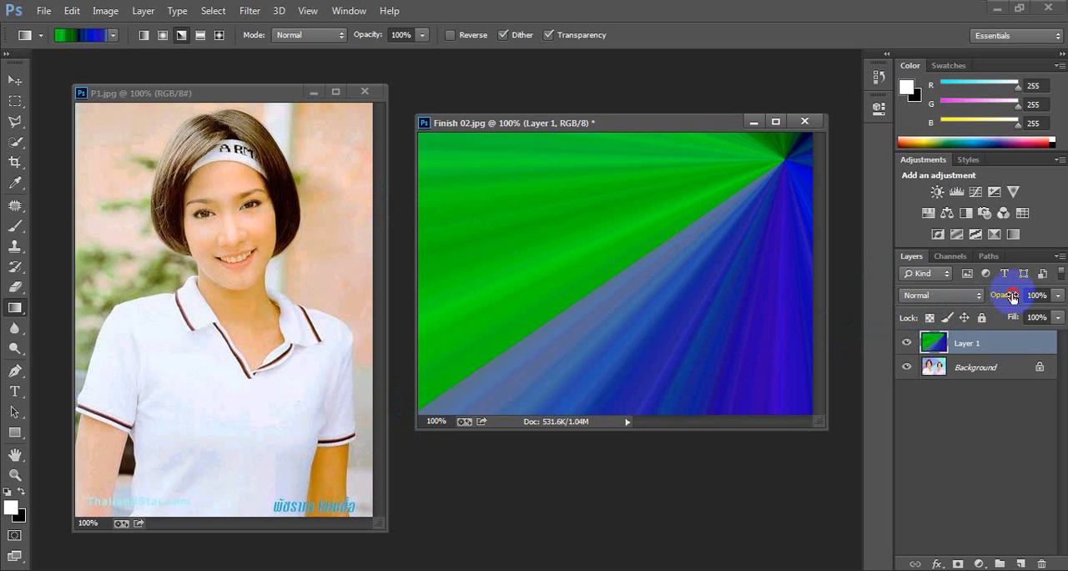
mouse_move(1012, 297)
left_mouse_down()
mouse_move(986, 298)
mouse_move(1001, 296)
left_mouse_up()
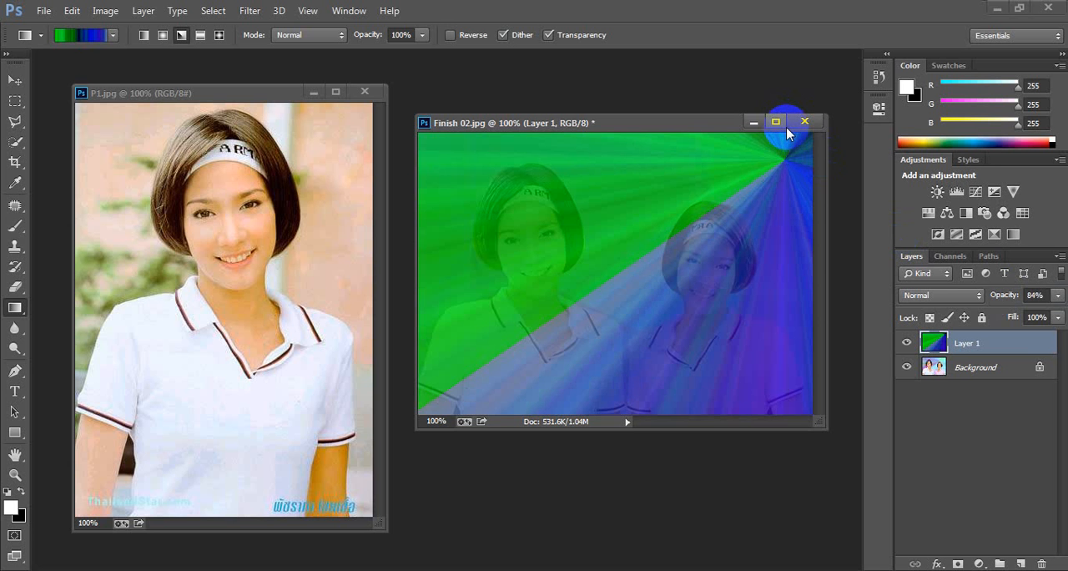
Step: Undo the opacity change and the gradient fill on the new layer, and move the Finish 02.jpg window lower
key("ctrl+z")
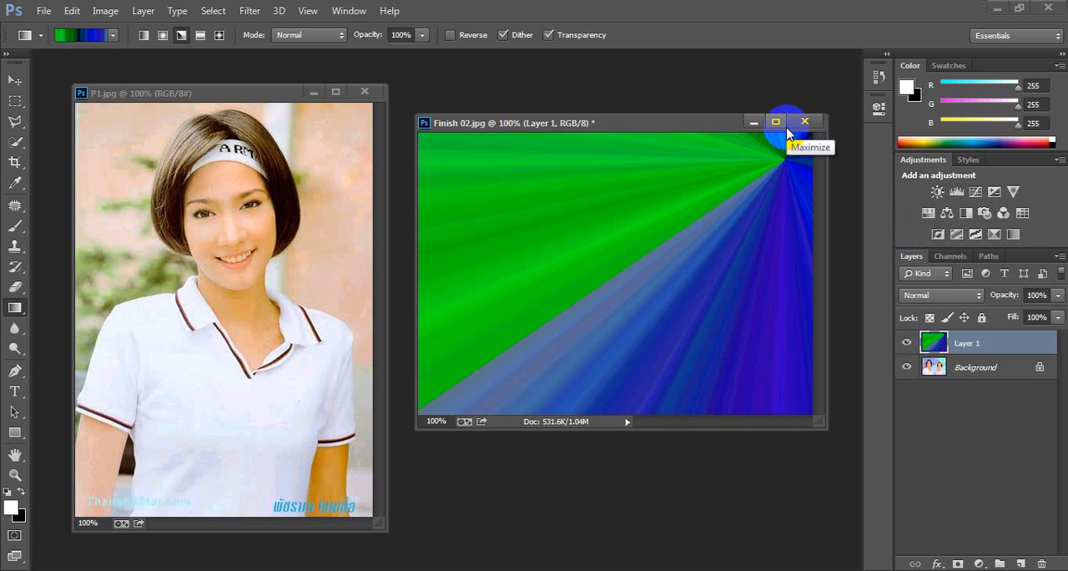
key("ctrl+alt+z")
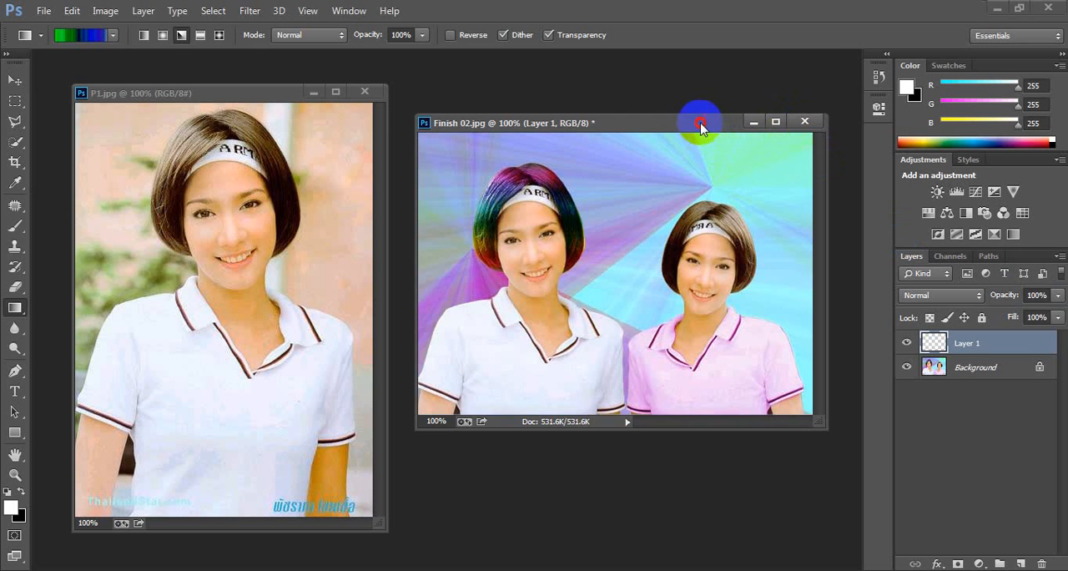
left_click_drag(701, 125, 678, 212)
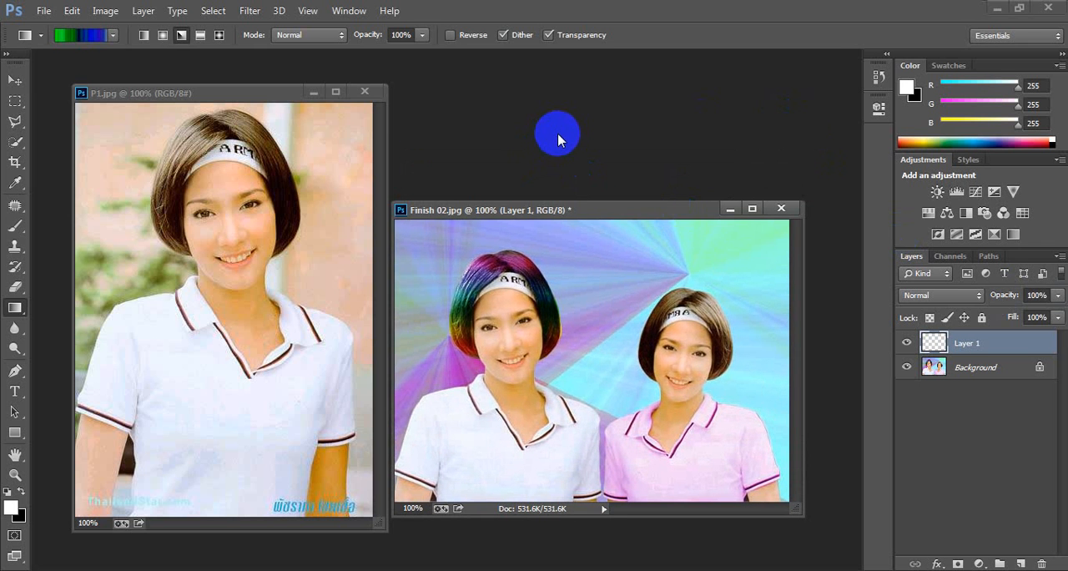
key("ctrl+n")
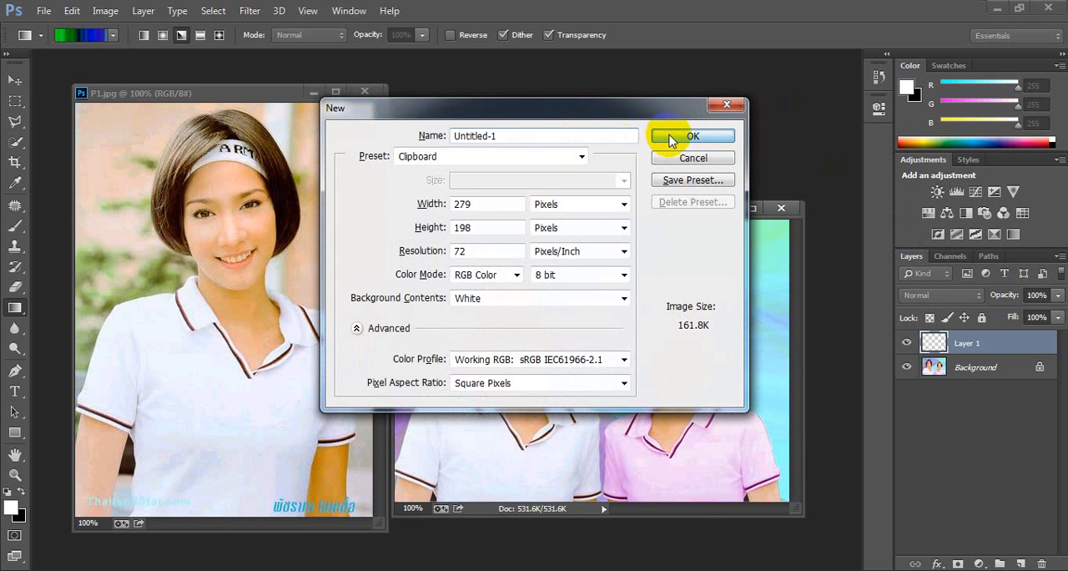
left_click(672, 140)
left_click_drag(603, 238, 582, 269)
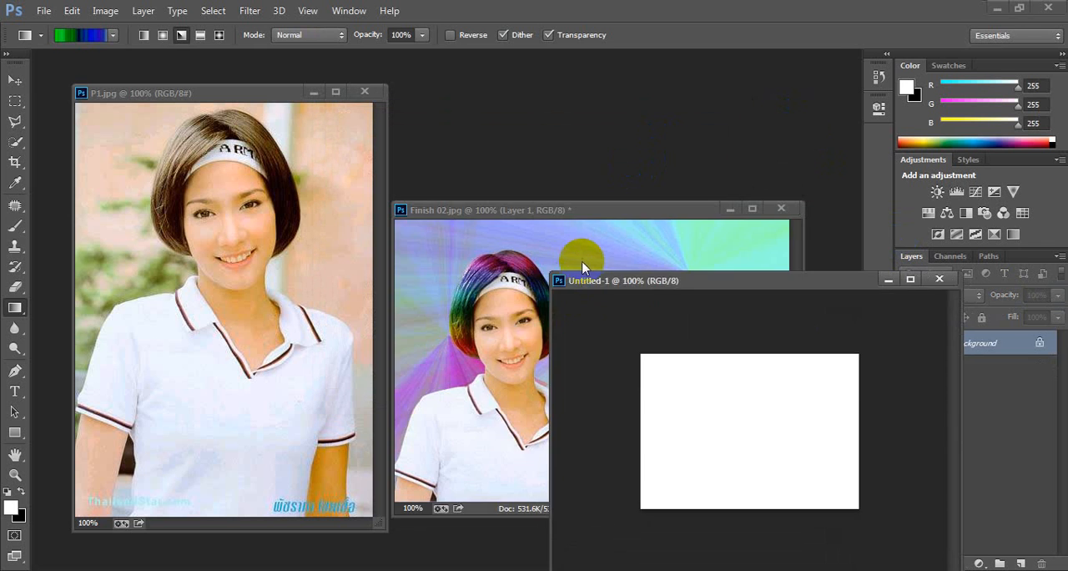
left_click(940, 279)
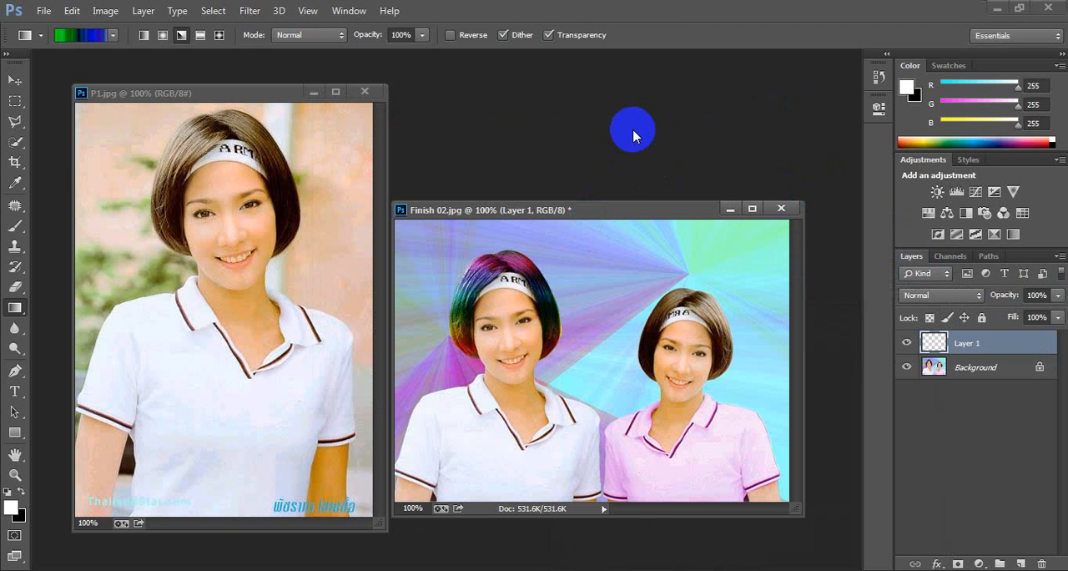
key("ctrl+n")
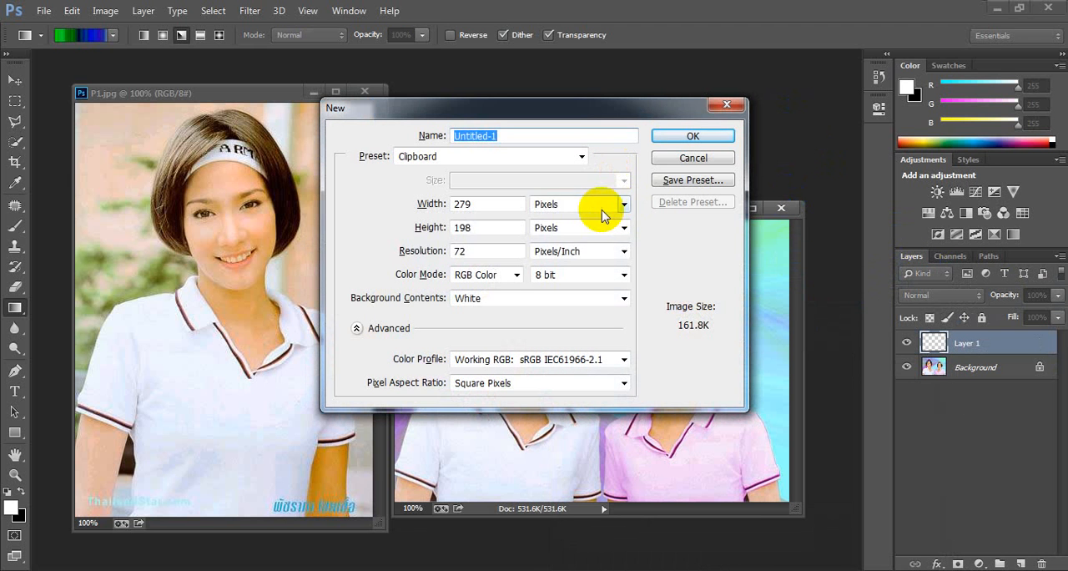
left_click(594, 207)
left_click(571, 233)
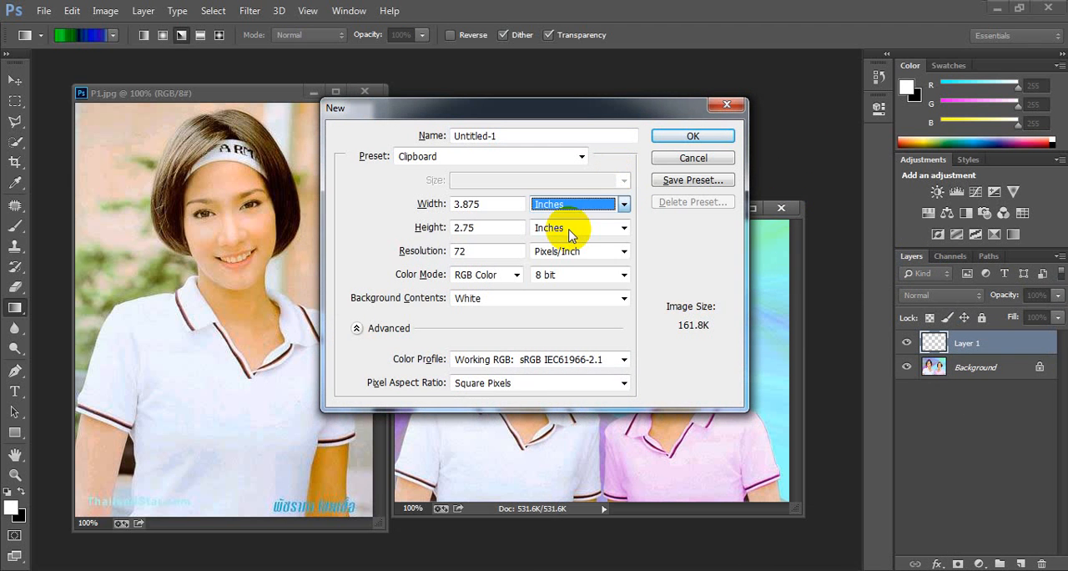
left_click(679, 136)
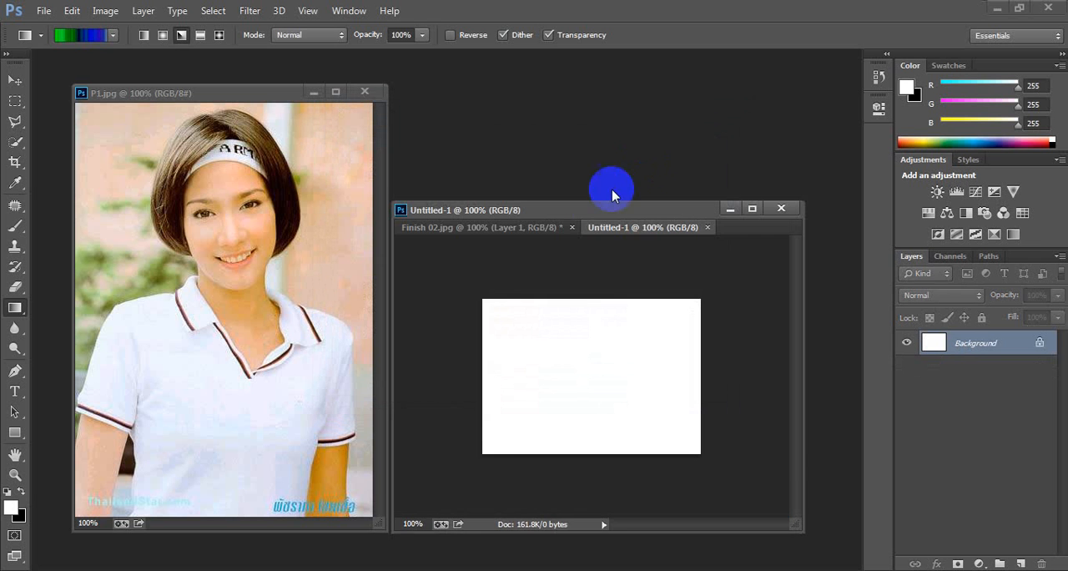
left_click_drag(599, 235, 575, 249)
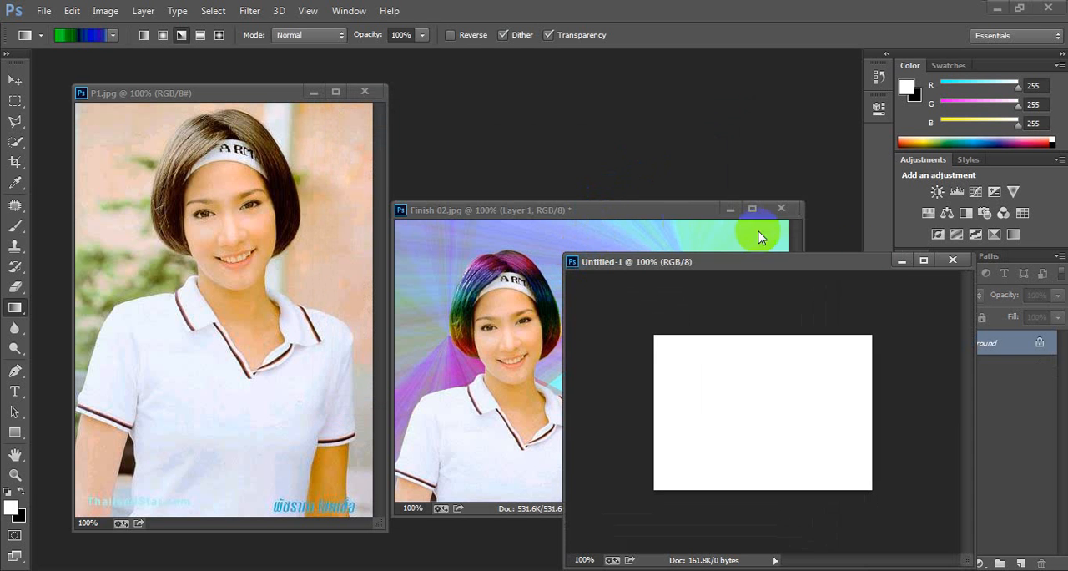
left_click(949, 258)
Step: Start a new document and switch its width and height units to inches
key("ctrl+n")
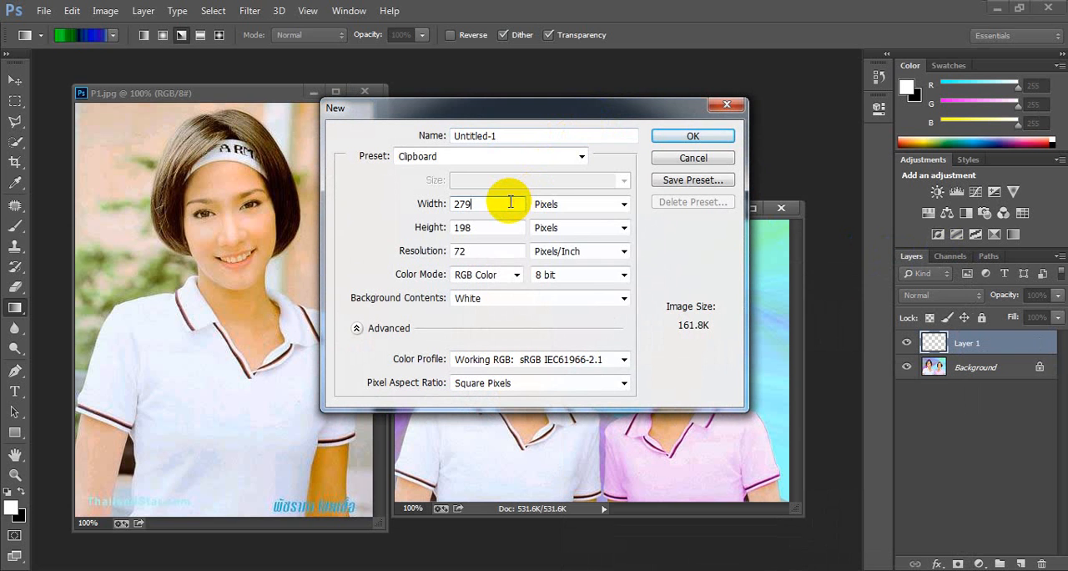
left_click(556, 206)
left_click(558, 233)
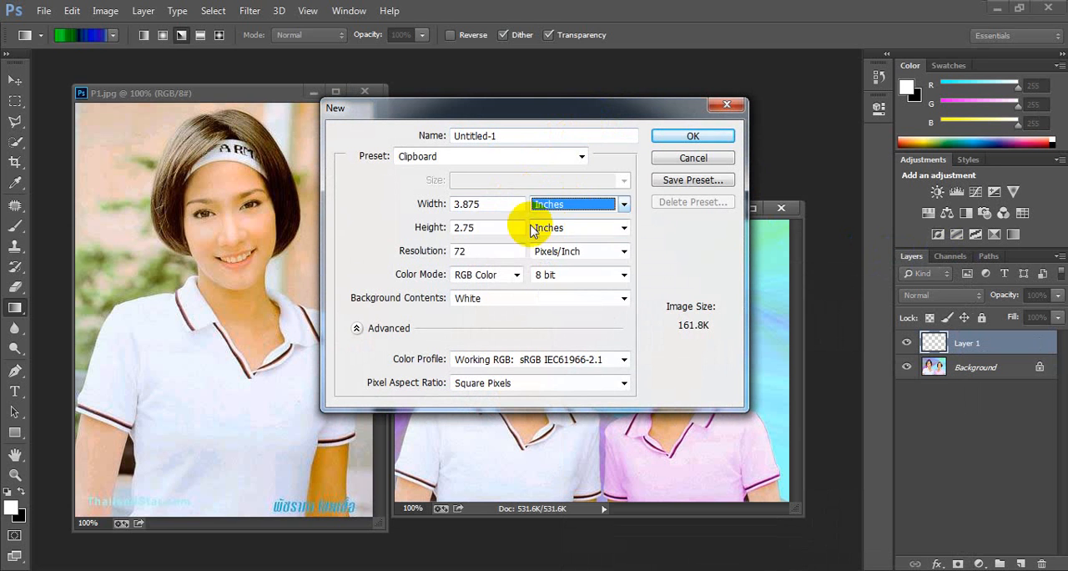
Step: Set the new document's width to 3 inches and its color profile to * wscRGB
left_click_drag(489, 203, 432, 206)
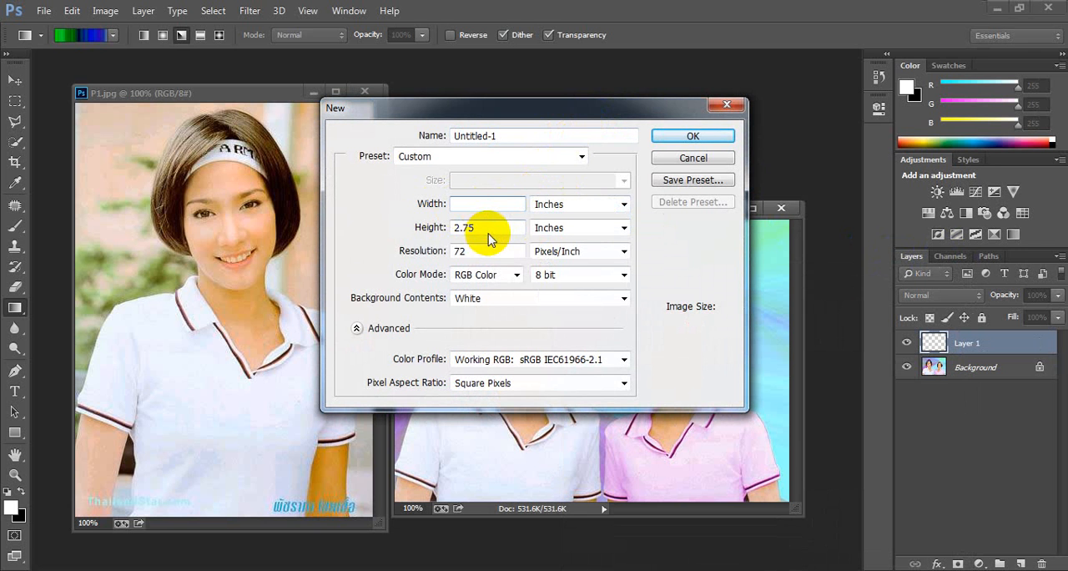
left_click(489, 237)
left_click(509, 240)
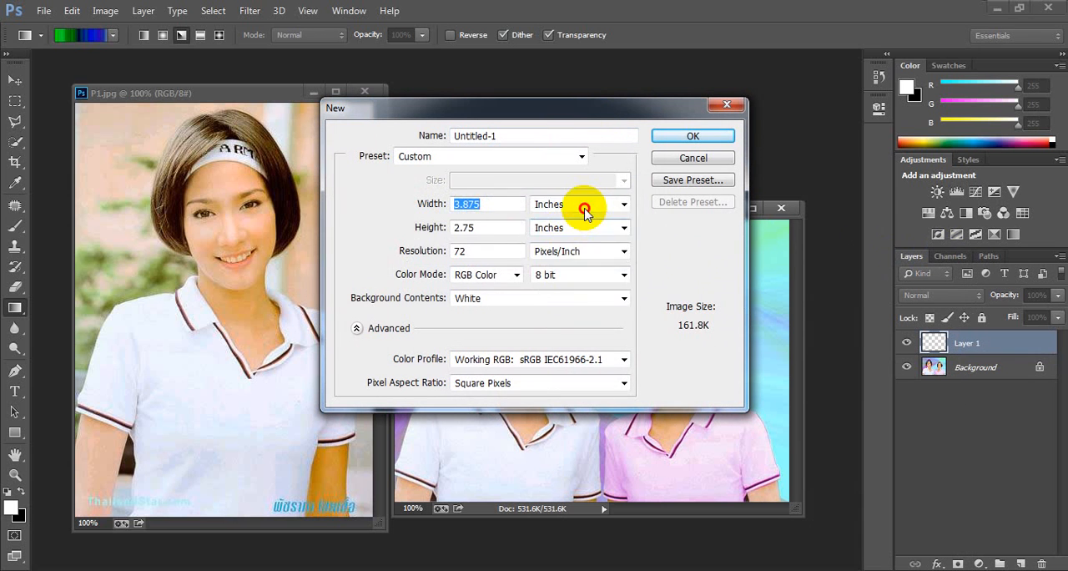
left_click(586, 212)
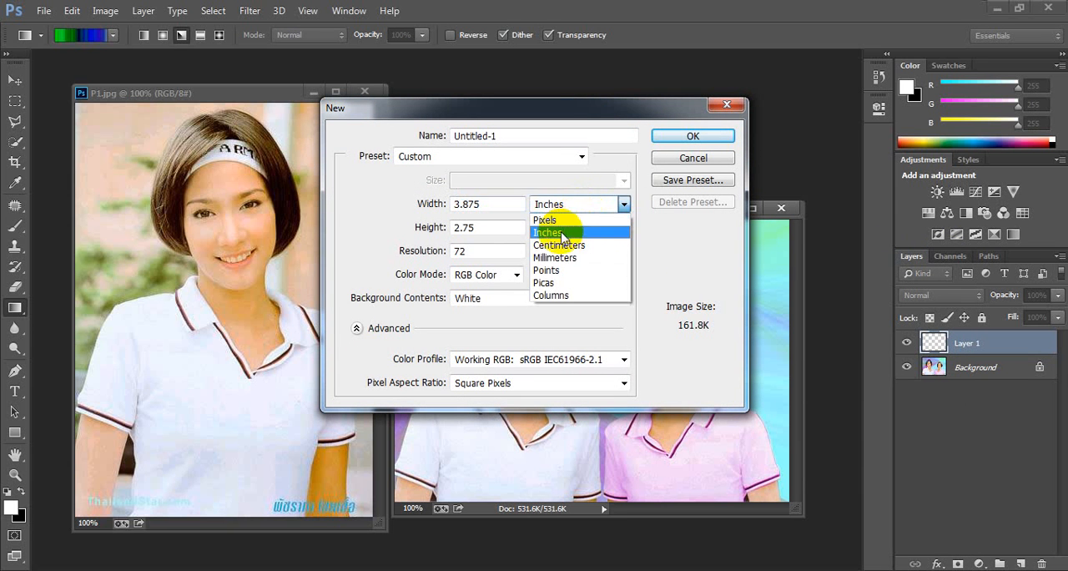
left_click(561, 232)
left_click(494, 205)
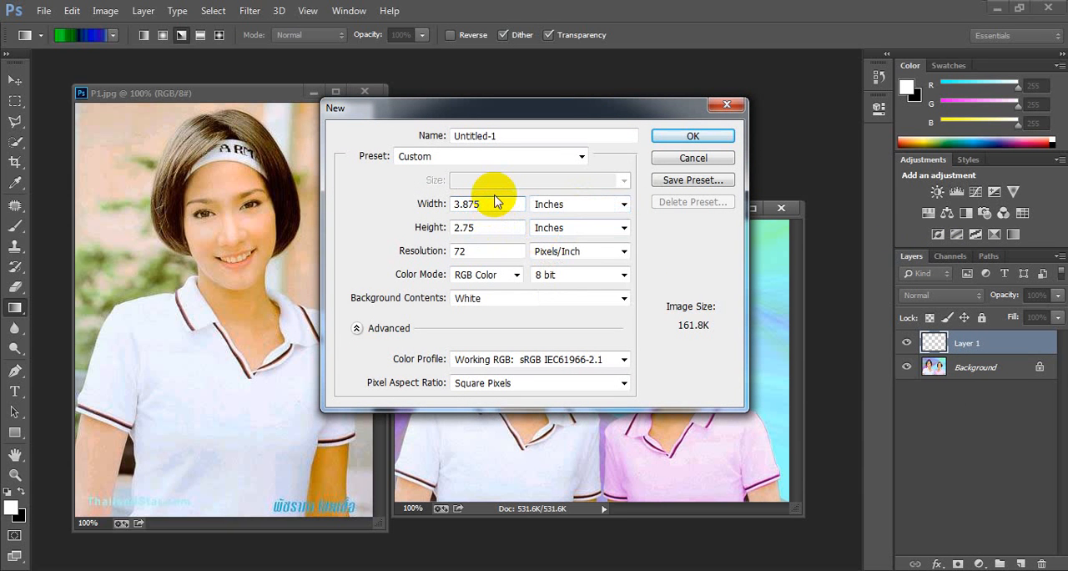
key("BackSpace")
left_click(558, 359)
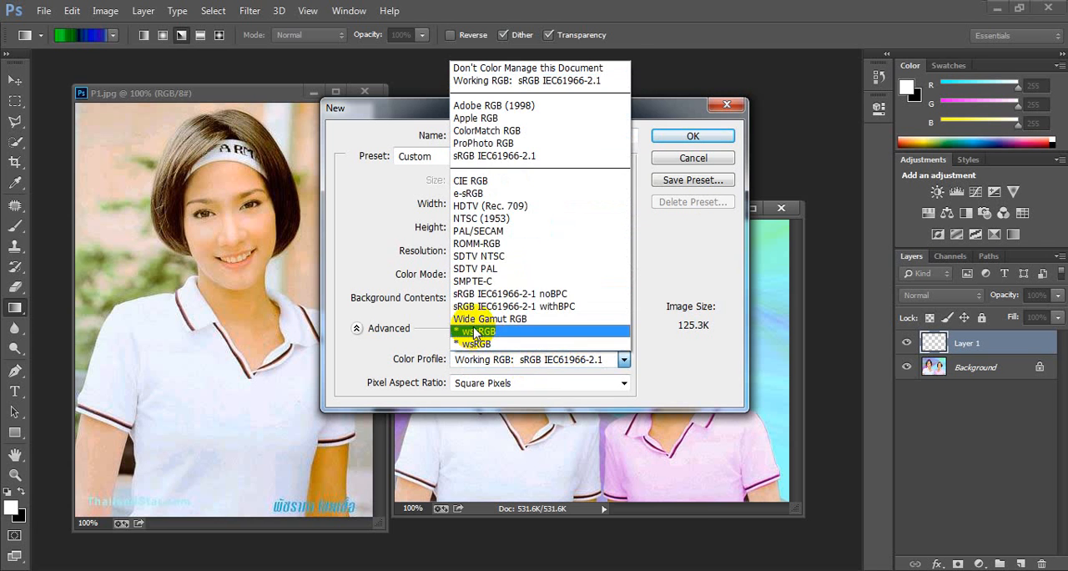
left_click(474, 331)
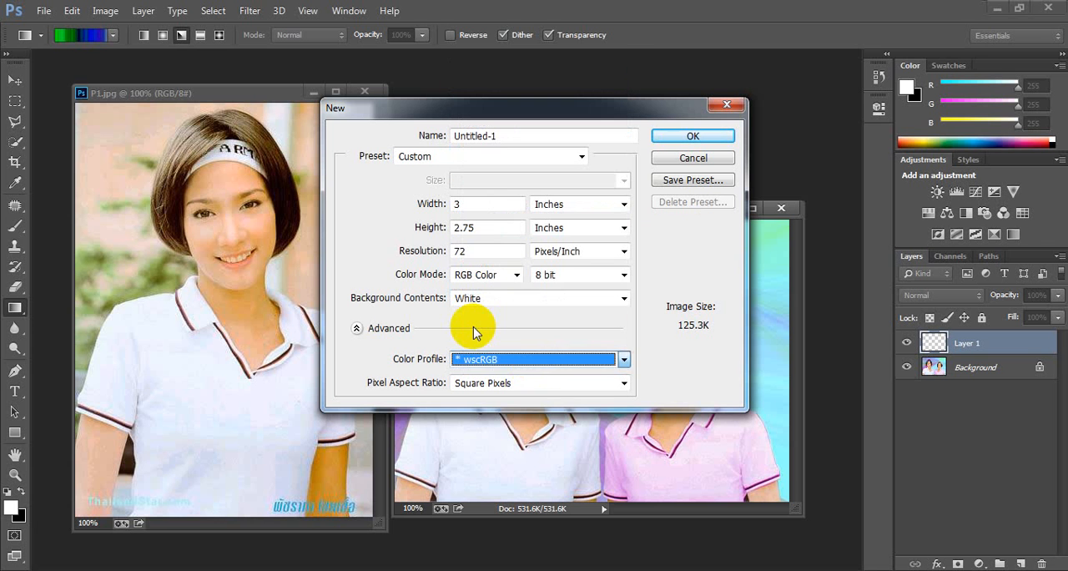
left_click(491, 204)
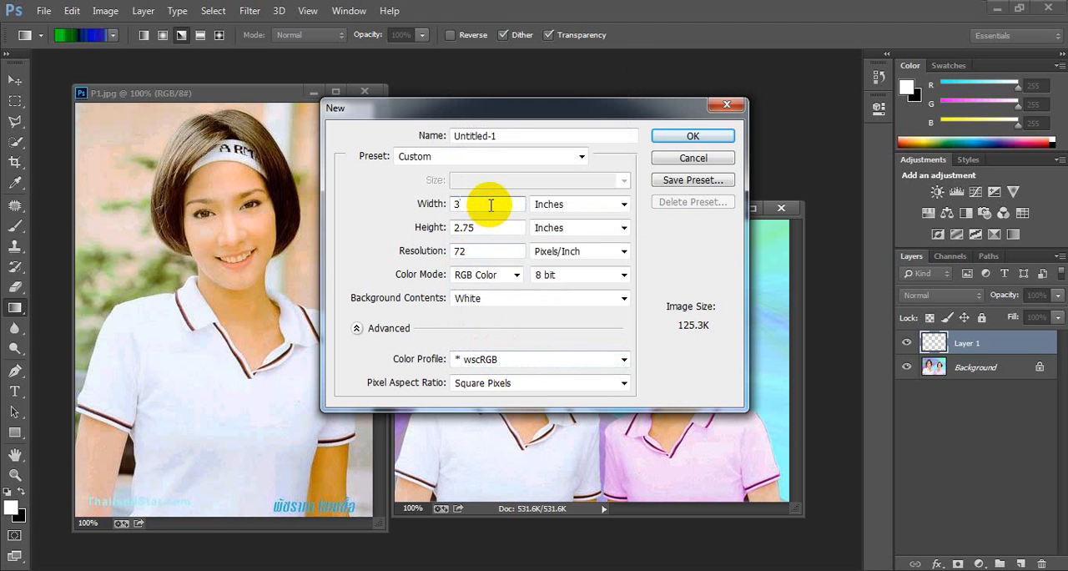
left_click(596, 250)
left_click(588, 267)
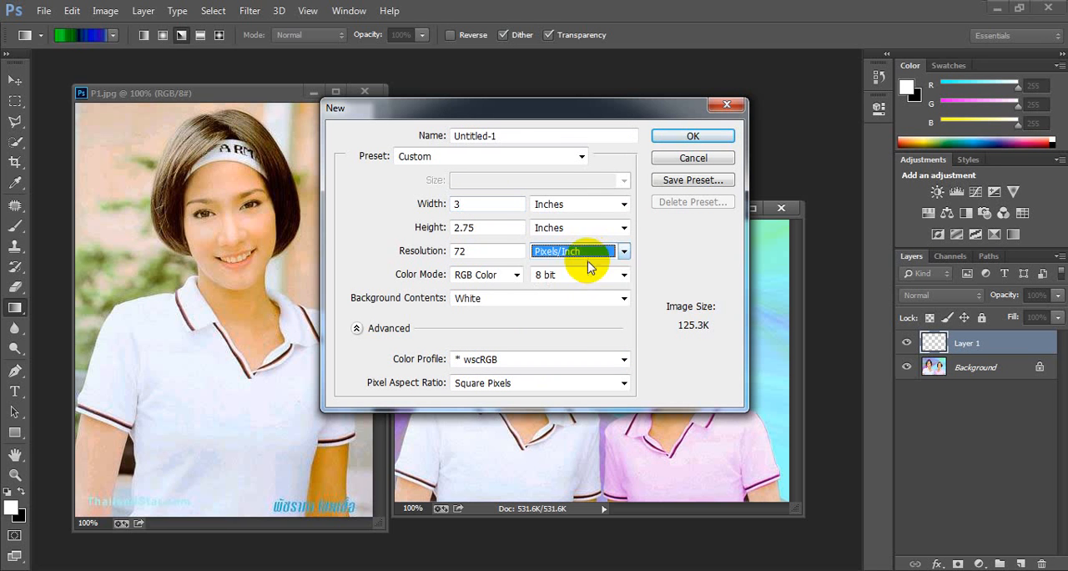
left_click(592, 229)
left_click(575, 261)
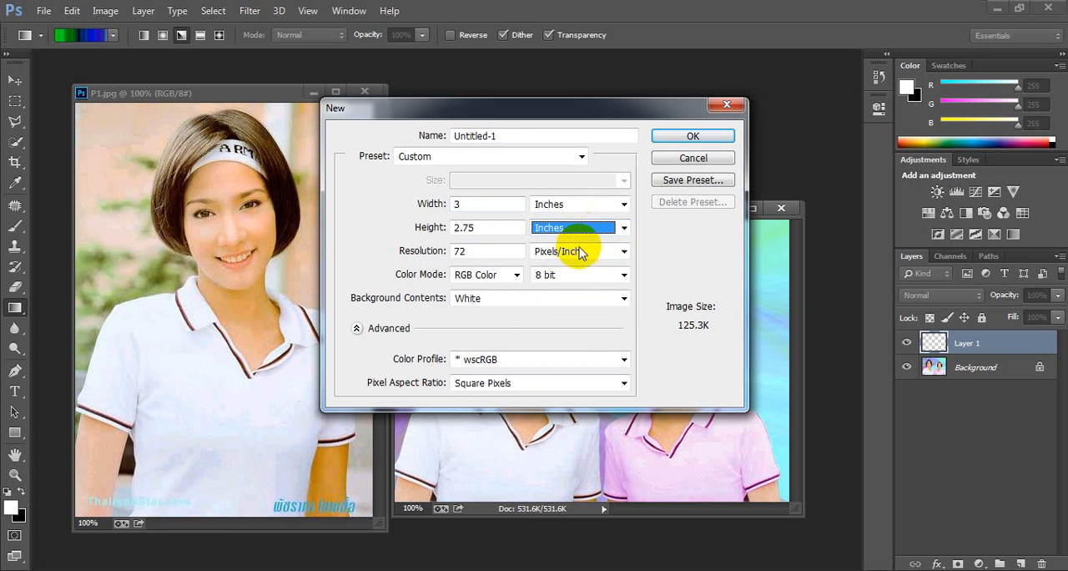
left_click(592, 280)
left_click(593, 280)
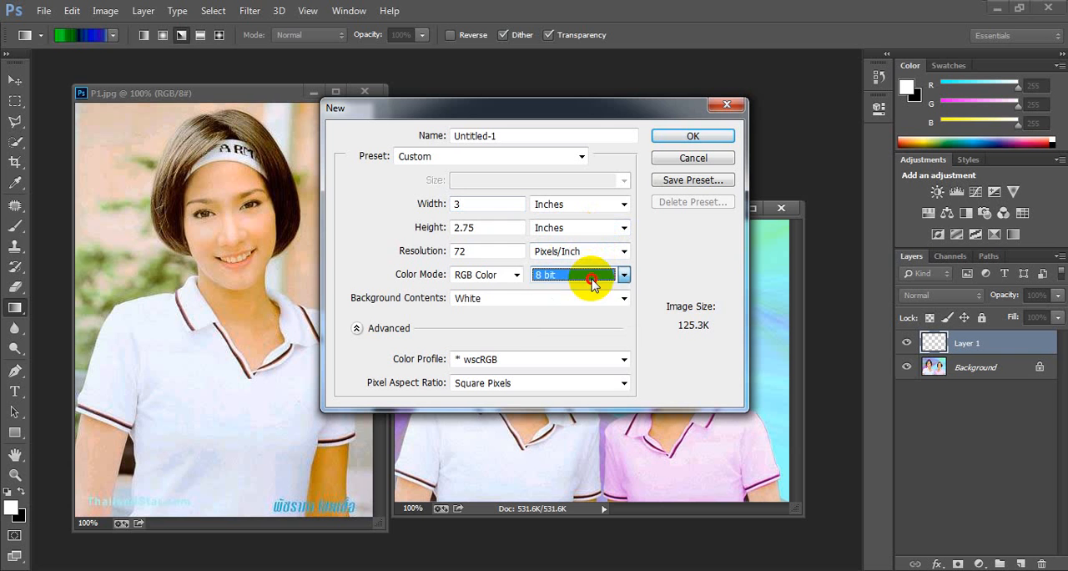
Step: Switch the new document's color mode to CMYK Color and back to RGB Color
left_click(507, 281)
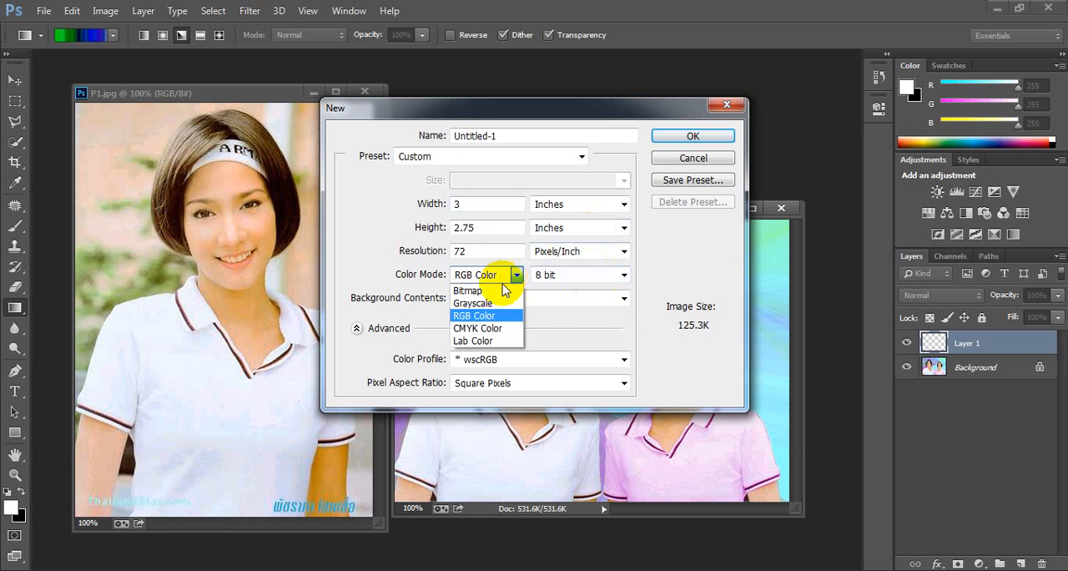
left_click(495, 328)
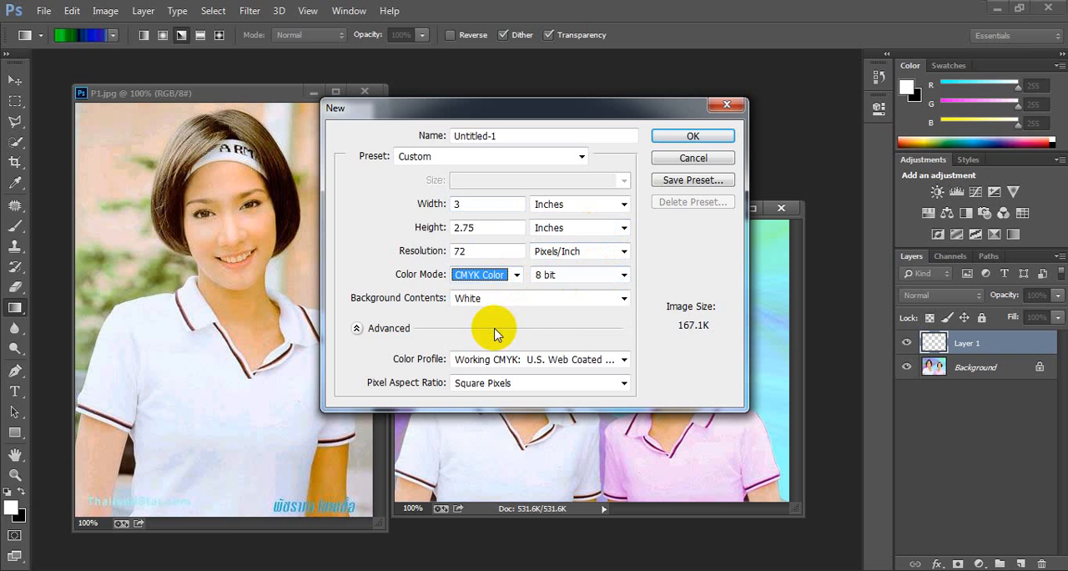
left_click(515, 275)
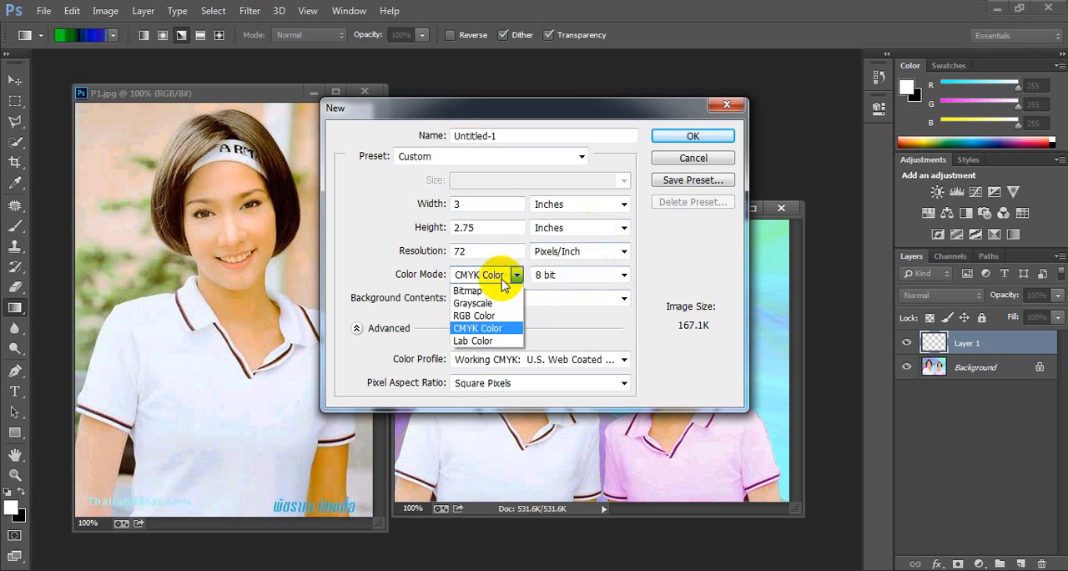
left_click(478, 316)
Step: Set the new document's preset to P1.jpg and create the document
left_click(512, 227)
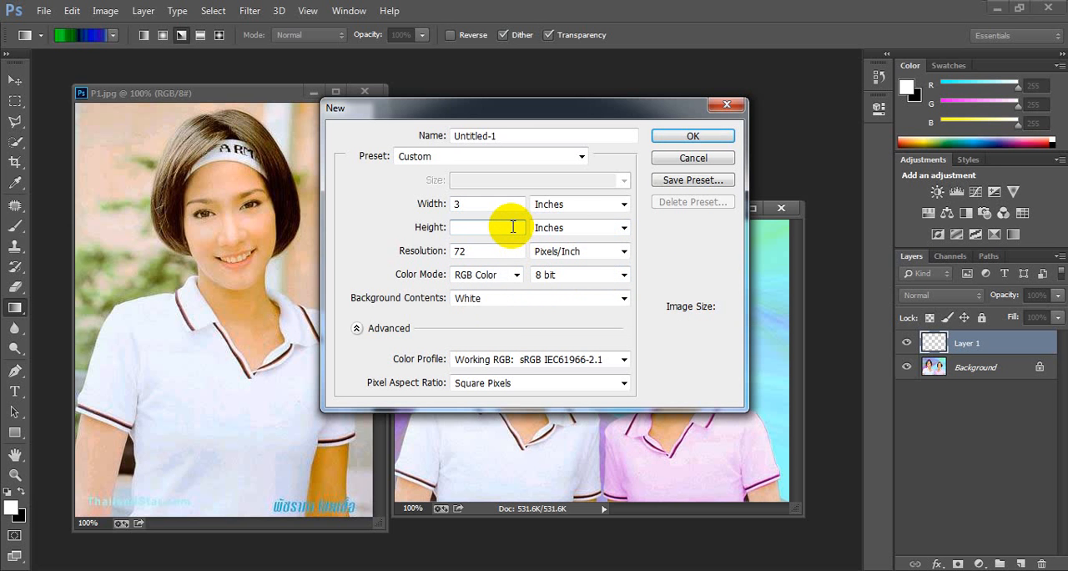
left_click(584, 148)
left_click(522, 237)
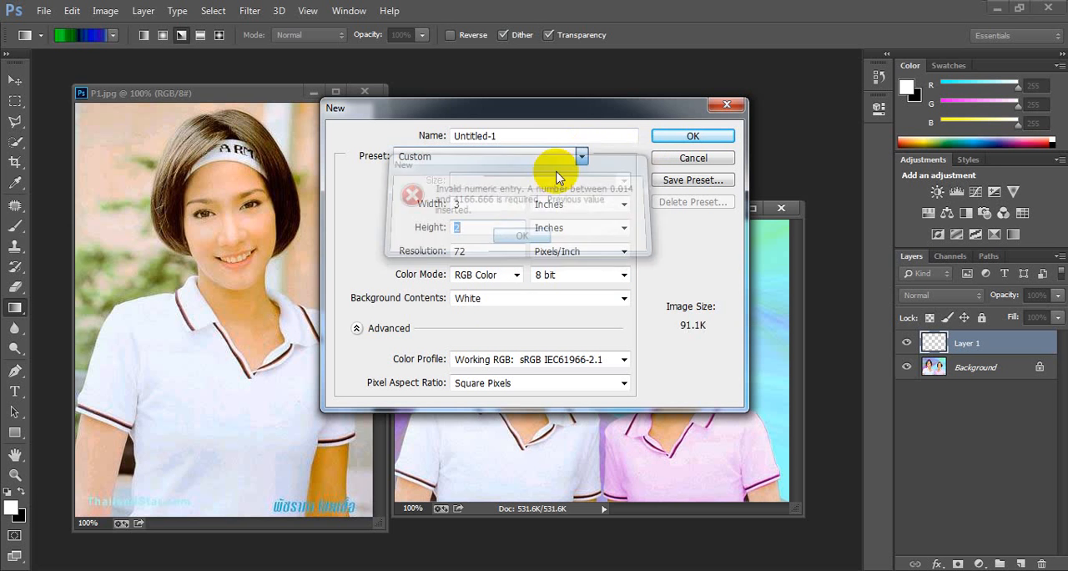
left_click(581, 157)
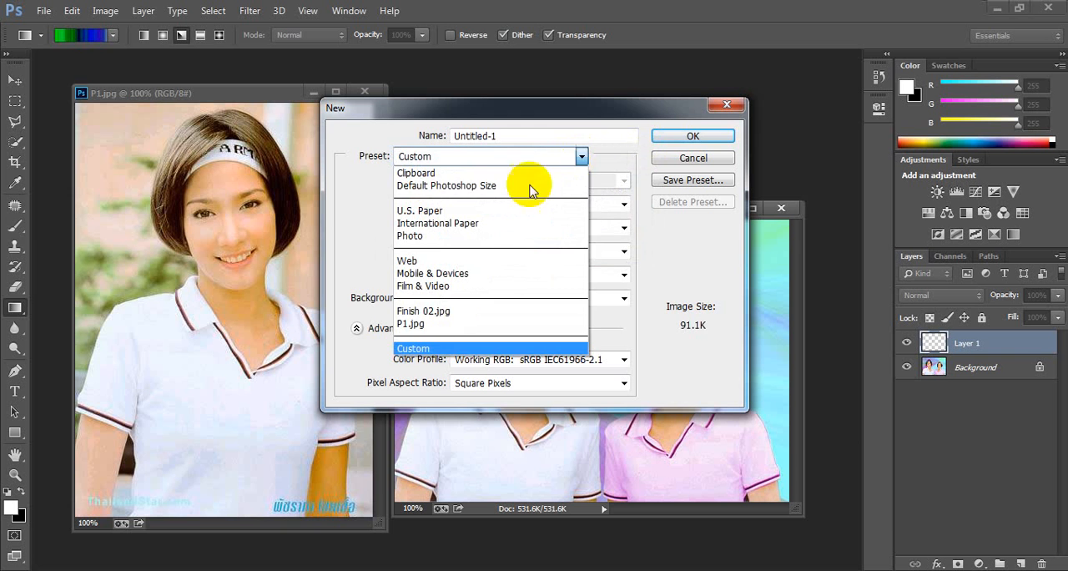
left_click(489, 323)
left_click_drag(499, 205, 453, 205)
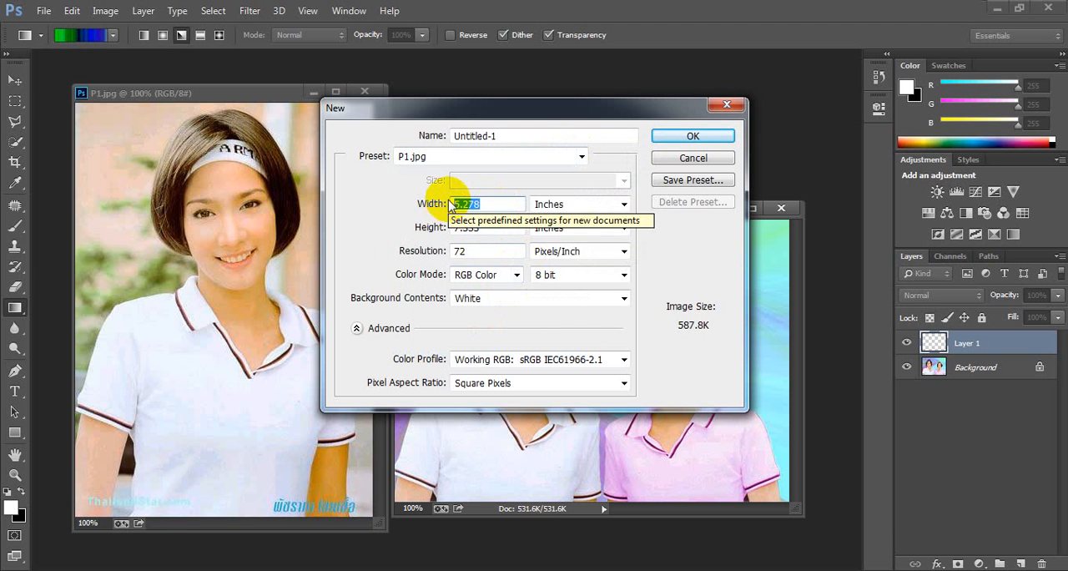
key("Return")
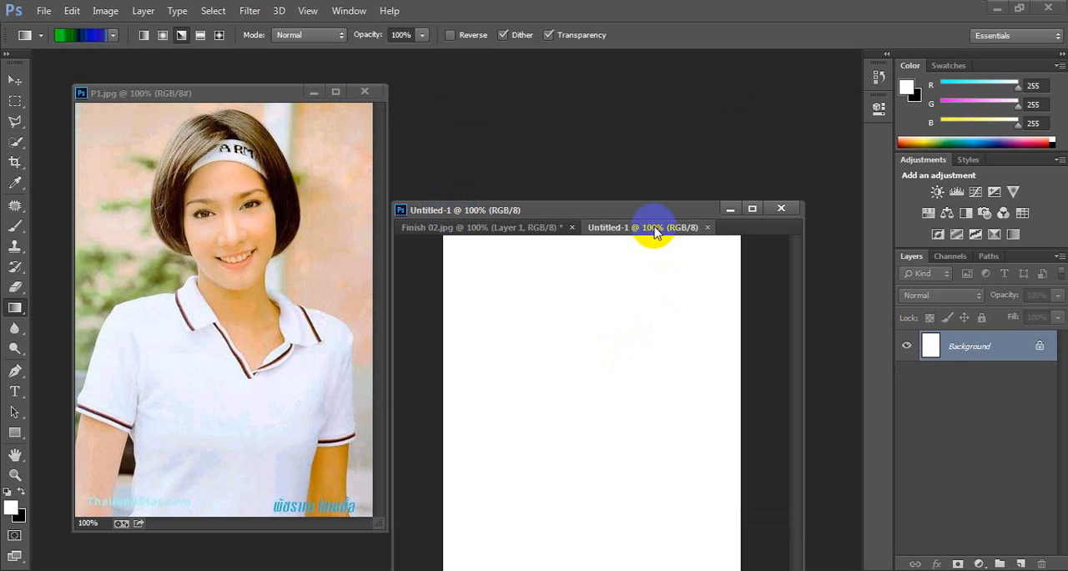
Step: Separate the Untitled-1 and Finish 02.jpg documents into their own windows, move them, and shorten the Untitled-1 window
left_click_drag(651, 227, 618, 271)
left_click_drag(615, 215, 550, 127)
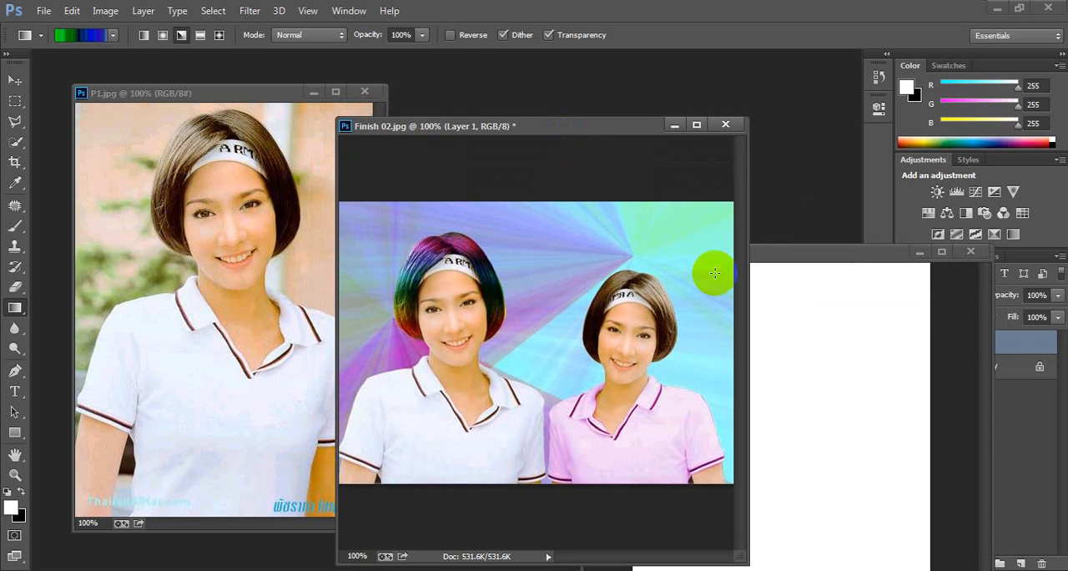
left_click_drag(789, 253, 589, 93)
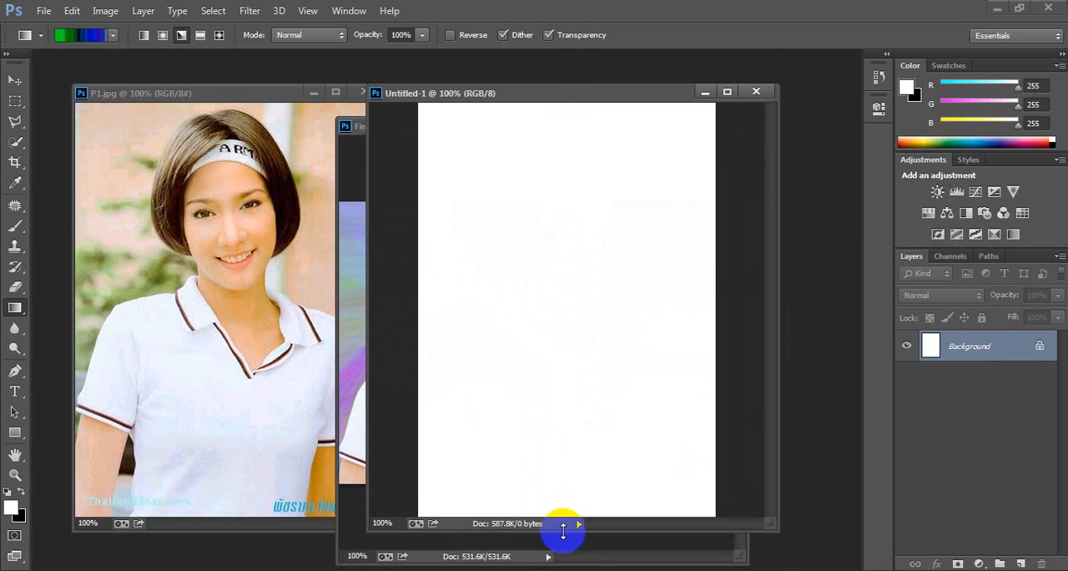
left_click_drag(563, 530, 578, 404)
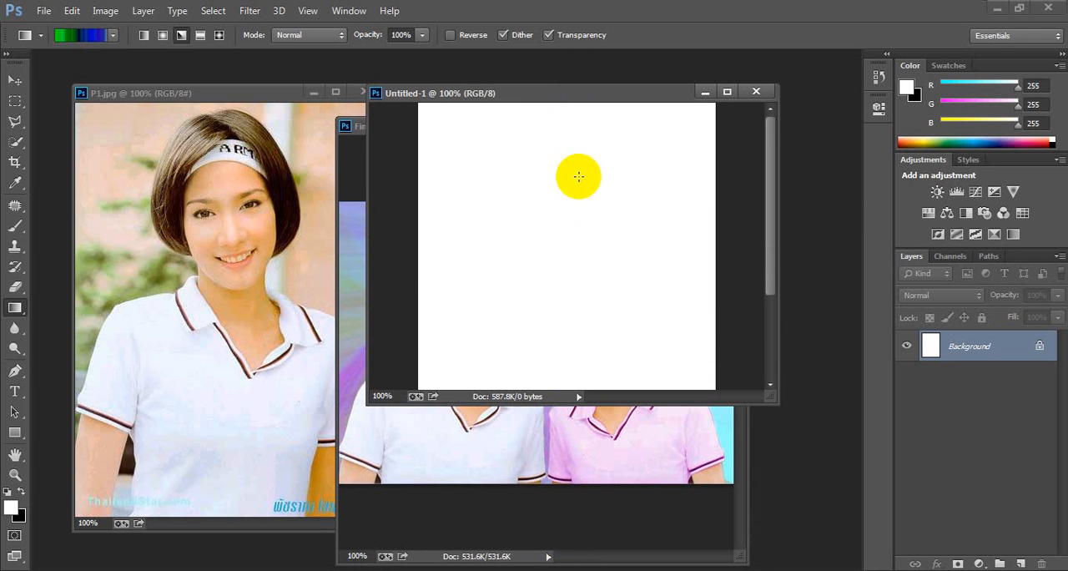
Step: Add a new layer to Untitled-1 and delete it again
left_click(1021, 565)
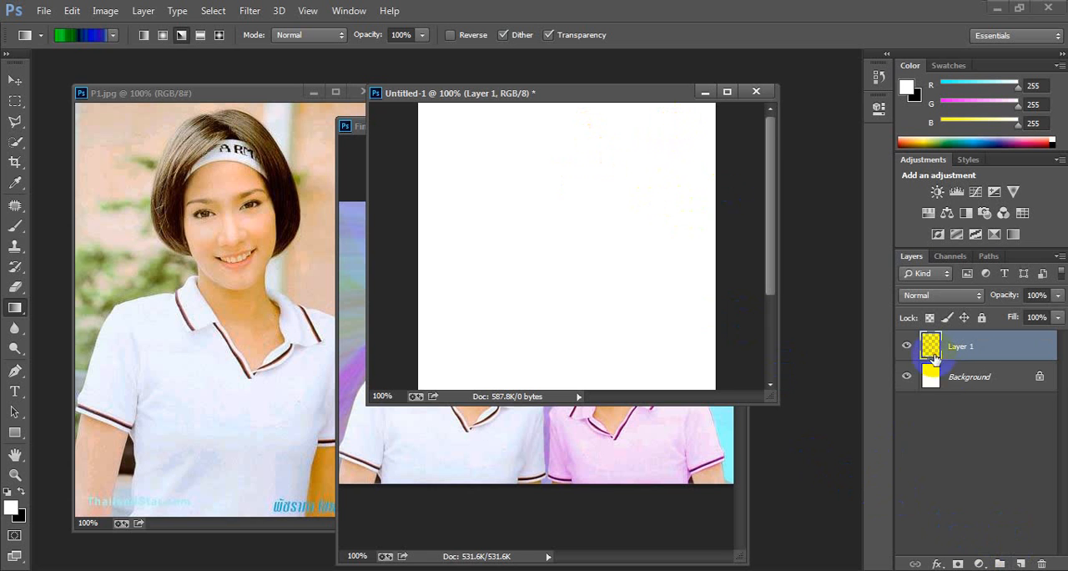
left_click_drag(1002, 563, 1043, 565)
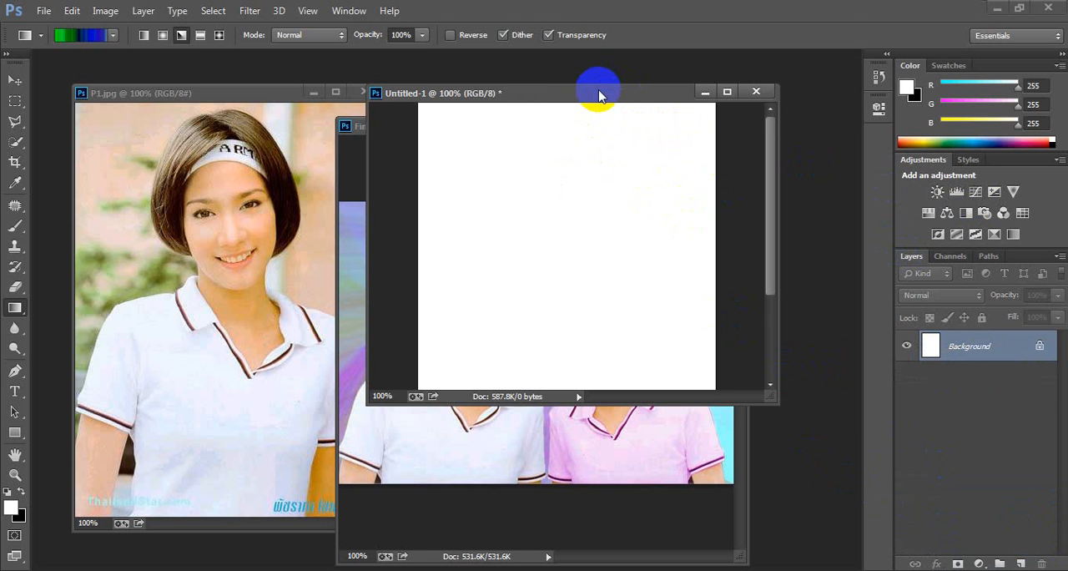
Step: Apply the angle noise gradient diagonally to Untitled-1's Background layer, then refill that layer with white
left_click_drag(597, 96, 591, 158)
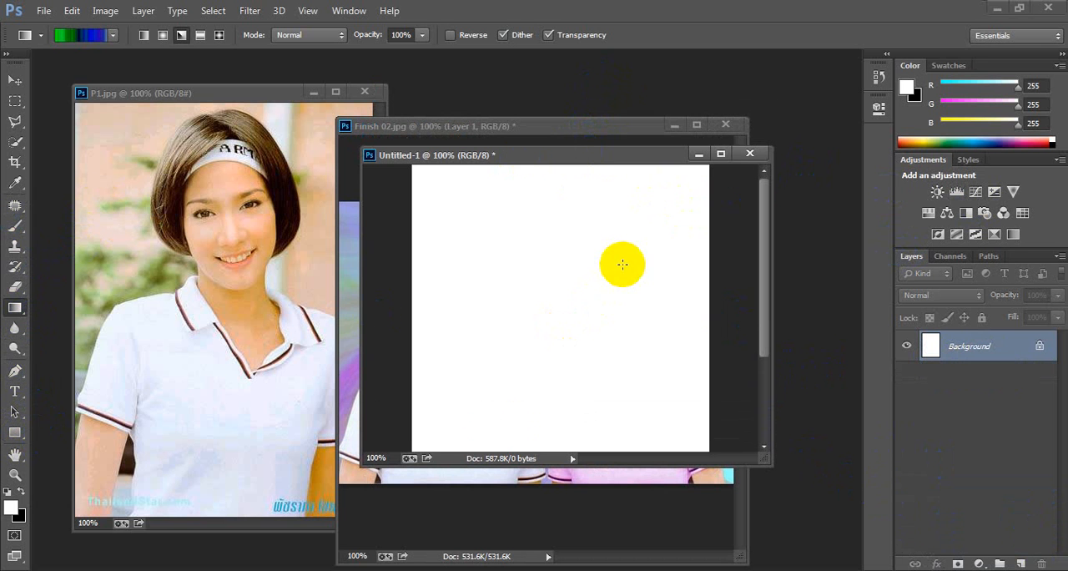
left_click_drag(698, 182, 370, 443)
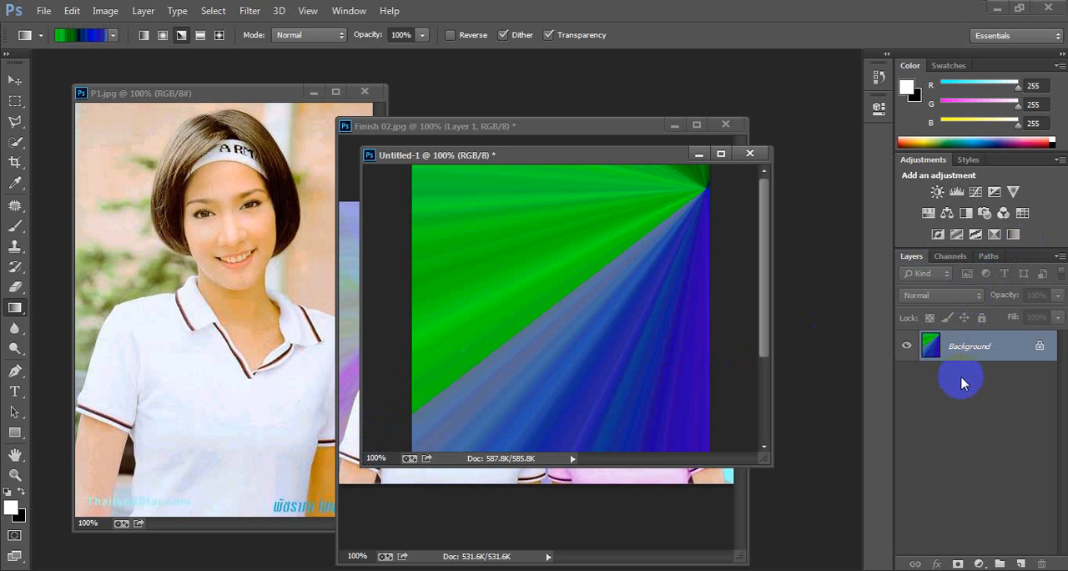
key("alt+Delete")
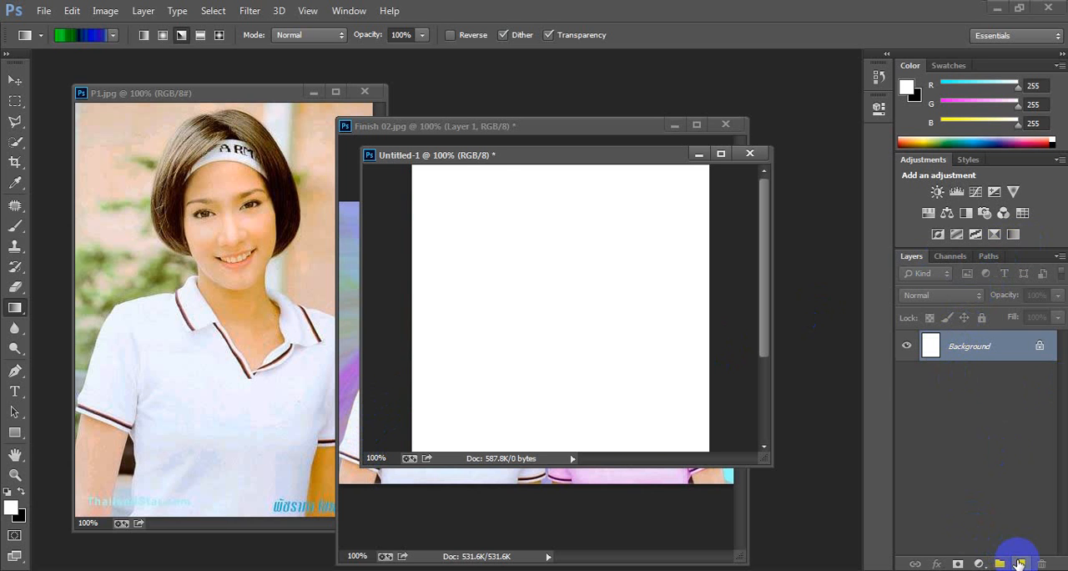
Step: Add a new layer, fill it with the angle noise gradient from upper right to lower left, and lower its opacity to 52%
left_click(1020, 564)
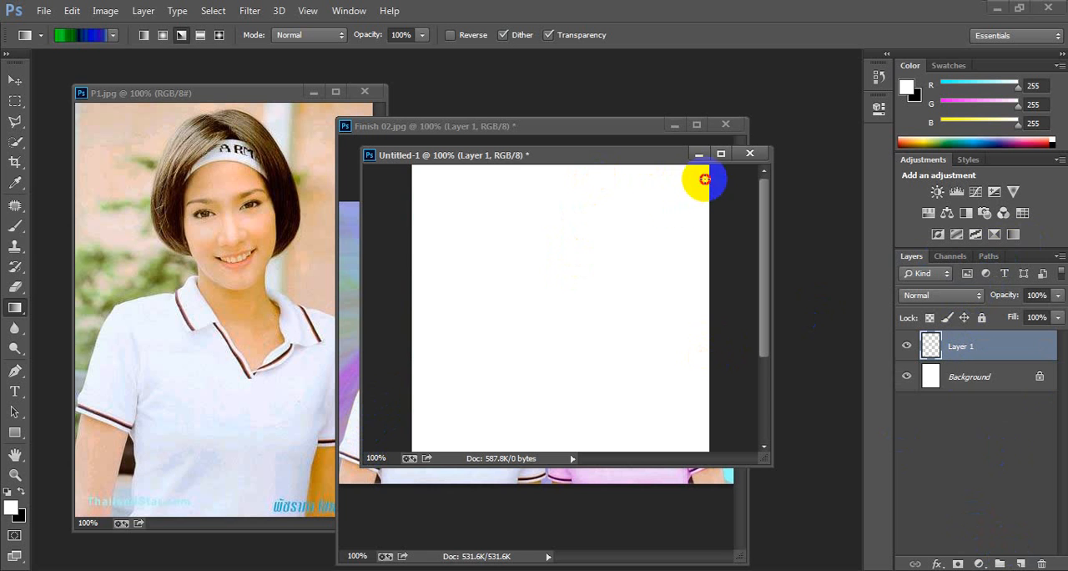
left_click_drag(706, 179, 421, 426)
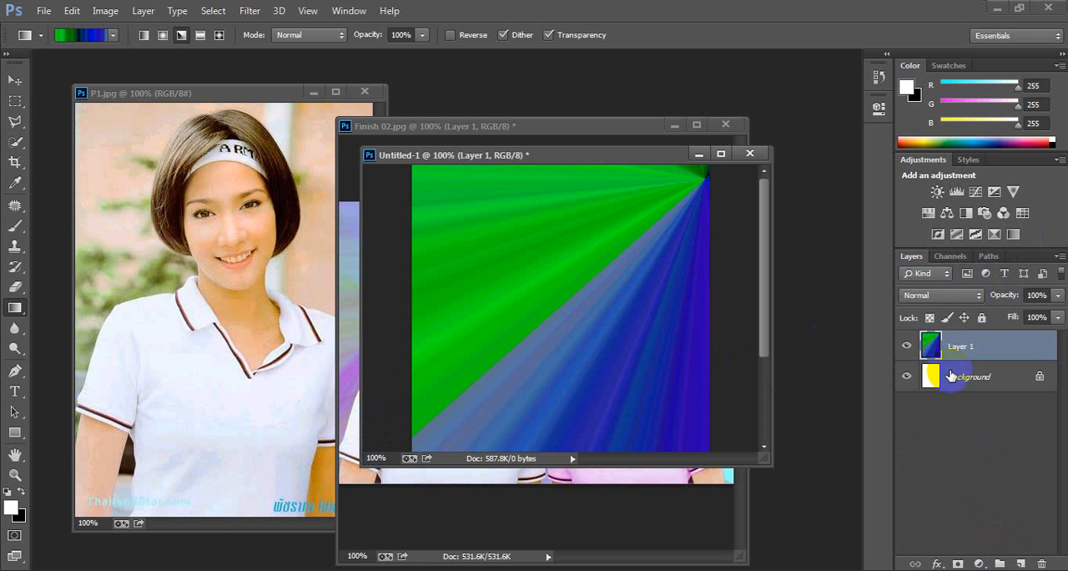
left_click_drag(1001, 296, 969, 300)
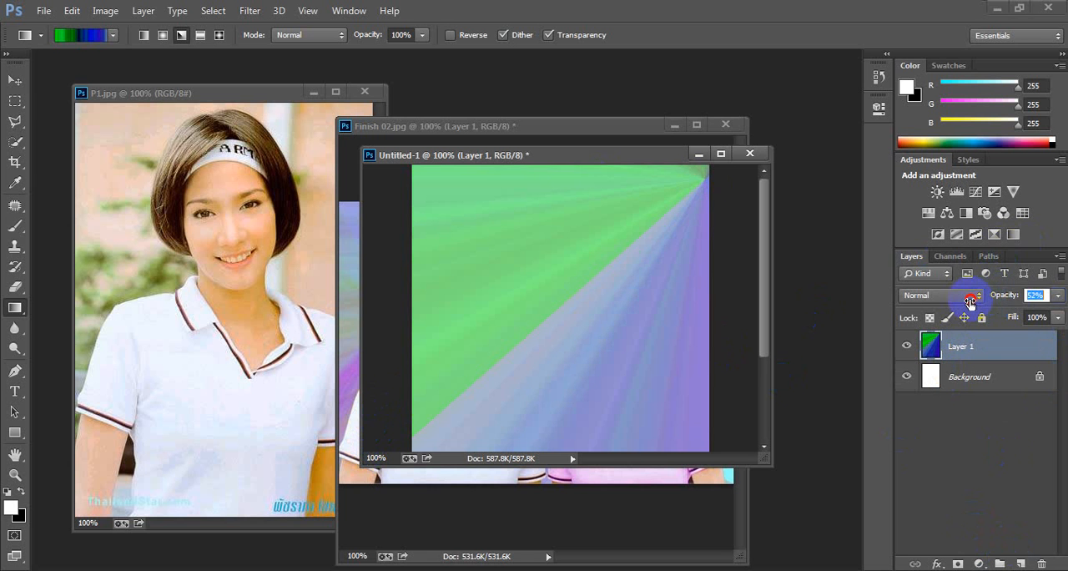
left_click(639, 304)
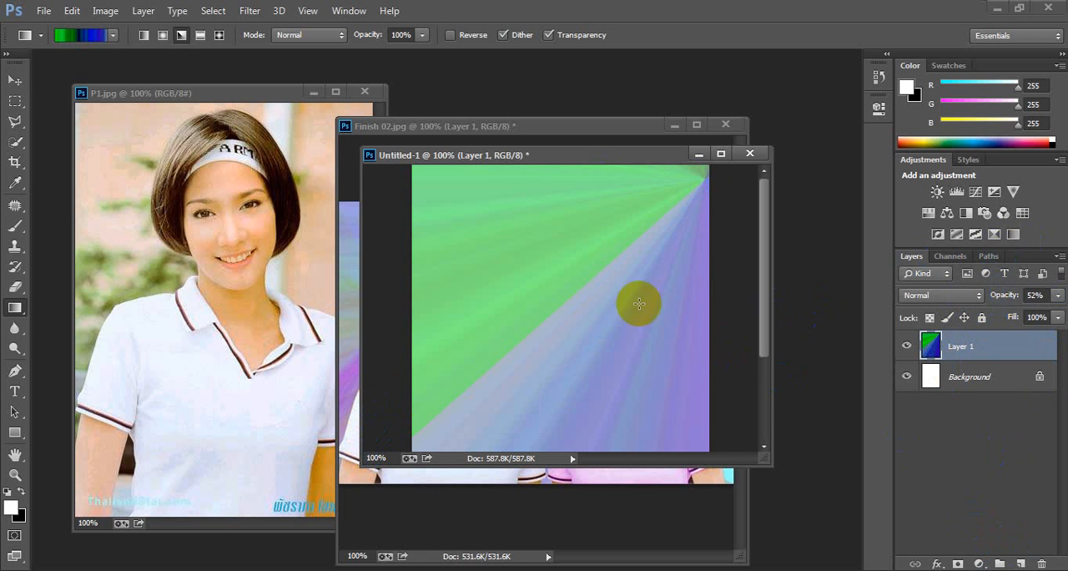
Step: Add a second layer with the angle noise gradient running from the canvas's upper left toward the right edge, at 27% opacity
left_click(1025, 564)
left_click_drag(374, 227, 729, 363)
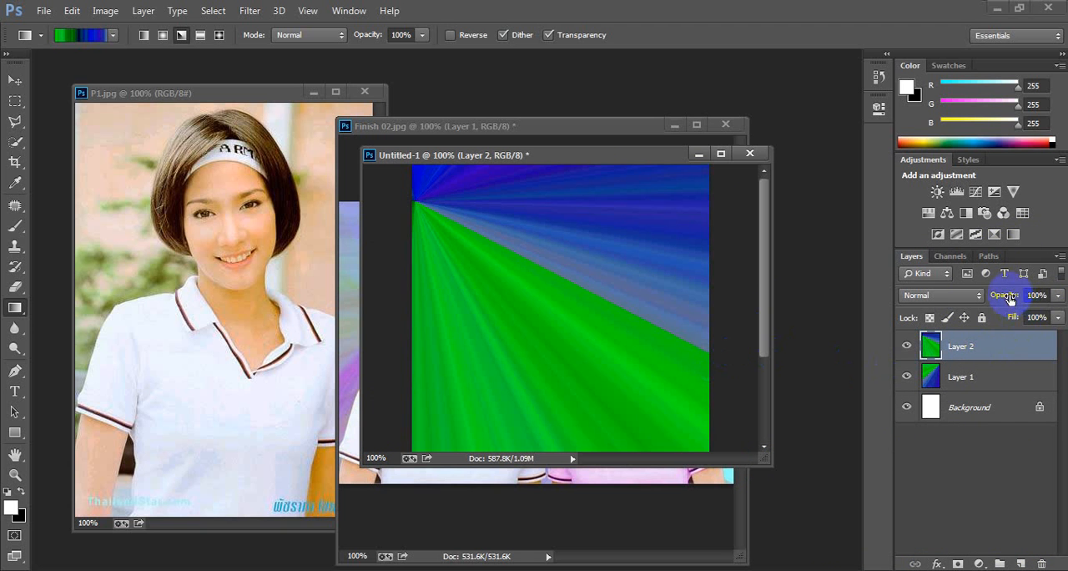
left_click_drag(1009, 298, 954, 306)
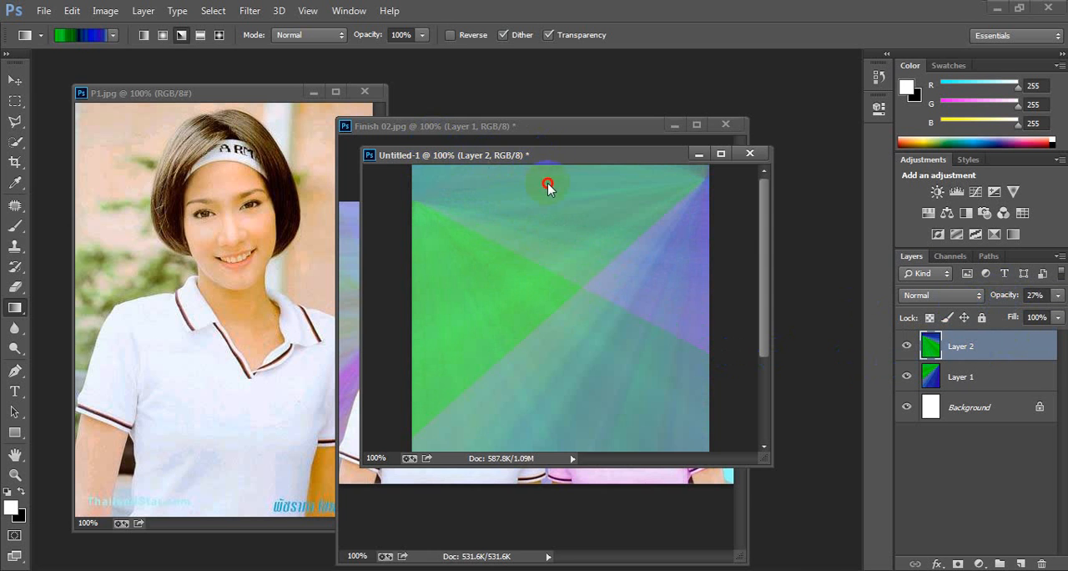
Step: Rearrange the Untitled-1 and Finish 02.jpg windows to compare the gradient background with the finished composite
left_click_drag(524, 157, 545, 308)
left_click_drag(523, 125, 463, 132)
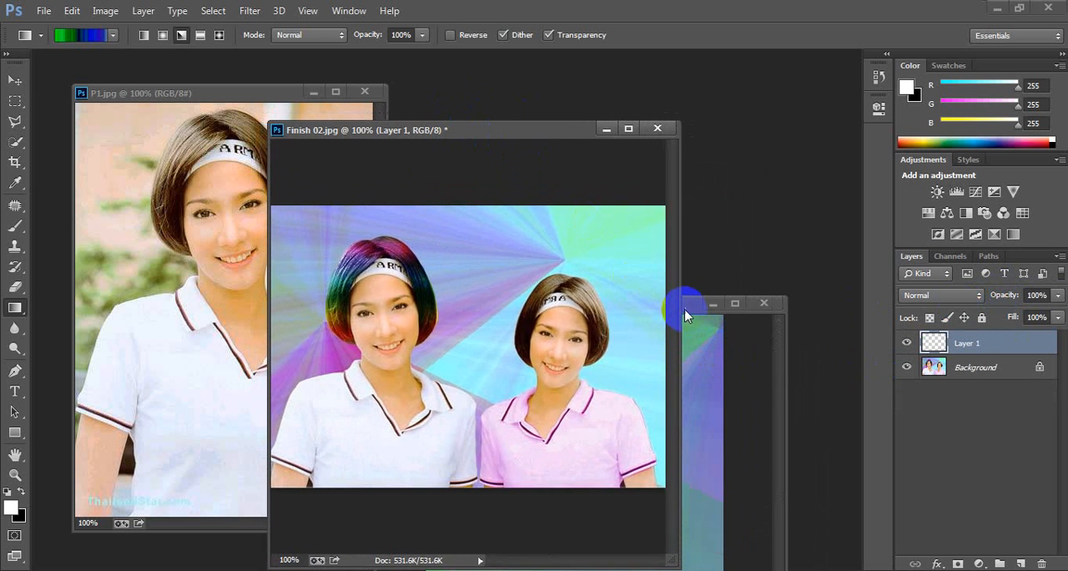
left_click(685, 308)
left_click_drag(684, 308, 569, 250)
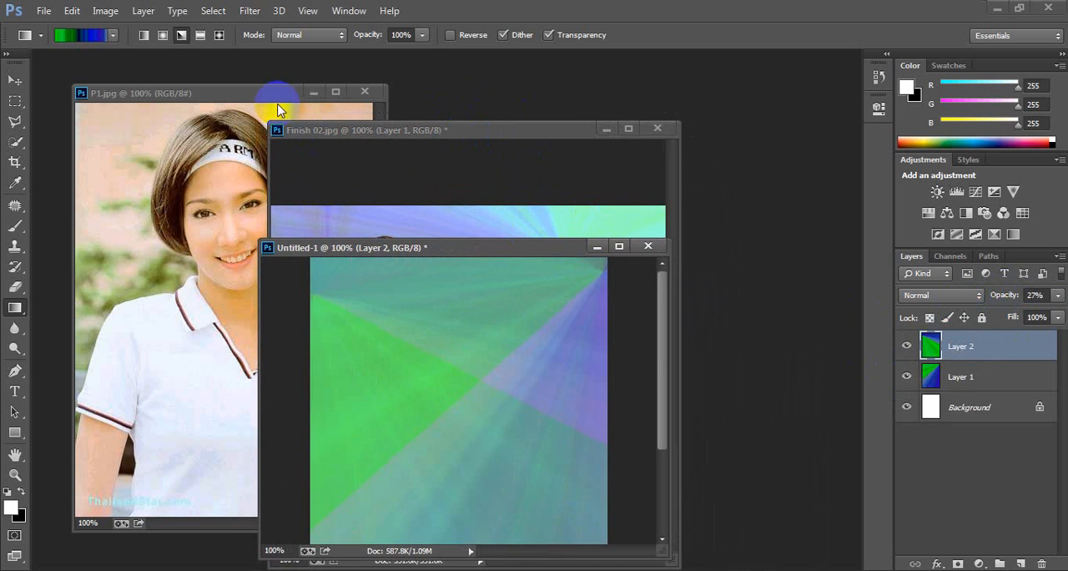
Step: Bring P1.jpg forward and start selecting the woman's hair with Quick Selection in add mode, enlarging the brush to 25
left_click_drag(257, 94, 270, 161)
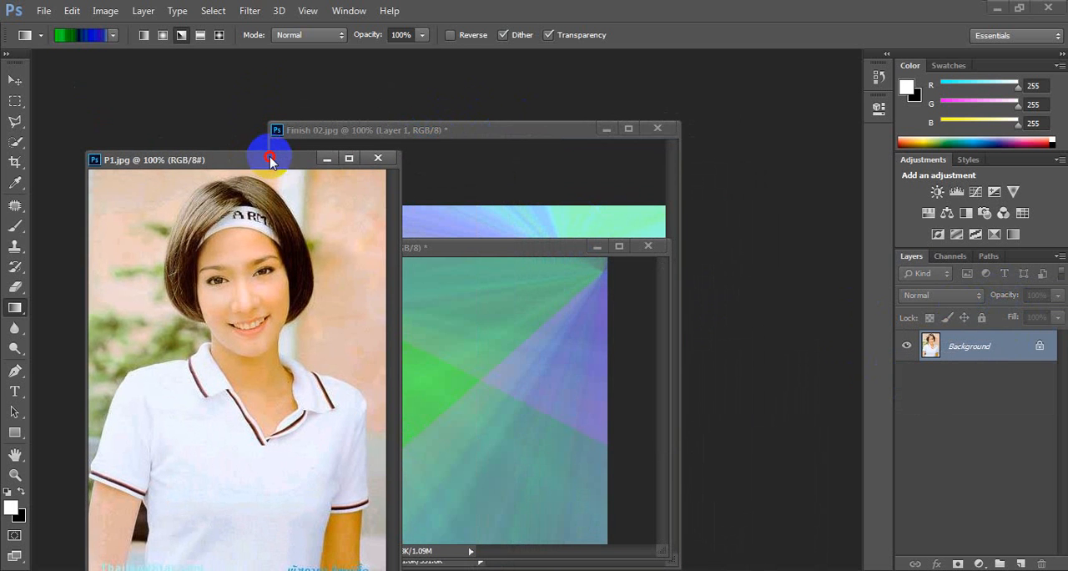
left_click(15, 142)
left_click_drag(194, 154, 181, 99)
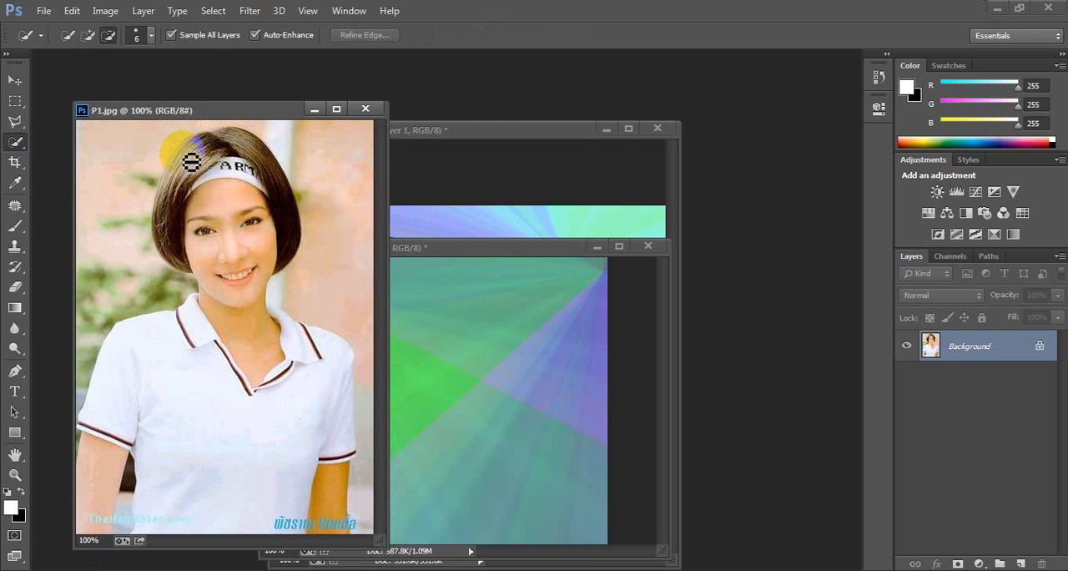
left_click(88, 34)
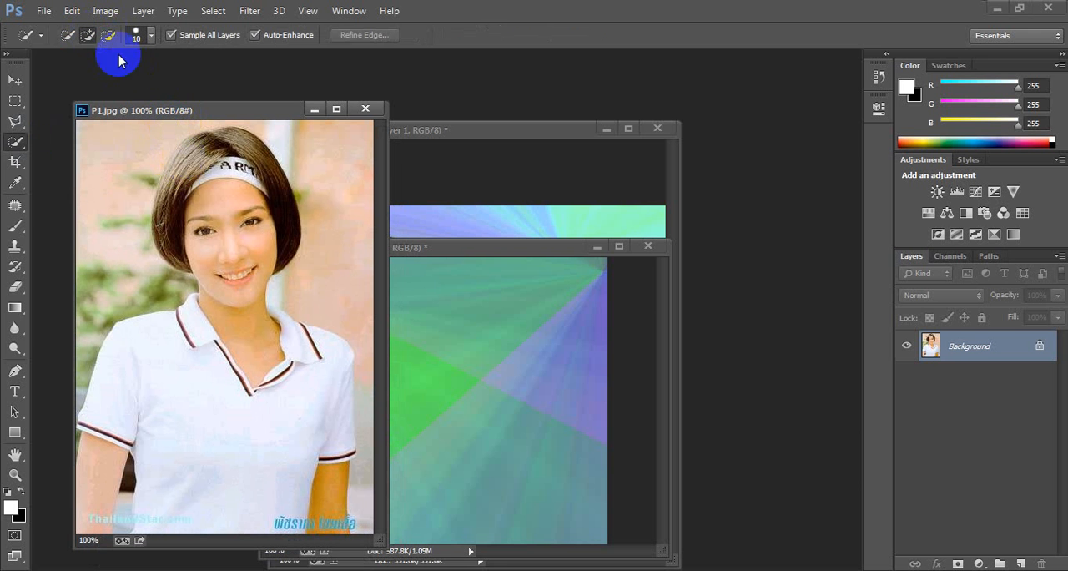
mouse_move(196, 159)
left_mouse_down()
mouse_move(264, 275)
mouse_move(222, 169)
mouse_move(227, 156)
mouse_move(254, 154)
mouse_move(209, 170)
mouse_move(178, 205)
mouse_move(183, 231)
mouse_move(185, 178)
mouse_move(162, 228)
mouse_move(172, 190)
left_mouse_up()
key("bracketright")
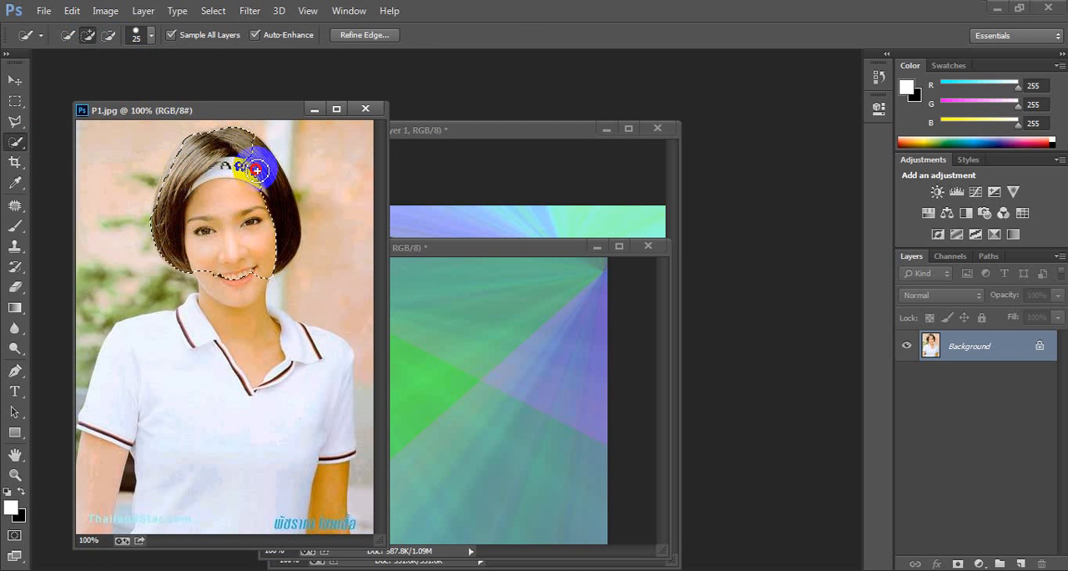
Step: Extend the selection over the woman's head, shirt and arms, subtracting the stray background area beside her sleeve
mouse_move(262, 164)
left_mouse_down()
mouse_move(256, 270)
mouse_move(230, 377)
mouse_move(231, 367)
mouse_move(188, 393)
mouse_move(203, 339)
mouse_move(134, 375)
mouse_move(114, 420)
left_mouse_up()
left_click(108, 428)
mouse_move(179, 423)
left_mouse_down()
mouse_move(195, 480)
mouse_move(207, 445)
mouse_move(176, 447)
mouse_move(184, 492)
mouse_move(228, 509)
left_mouse_up()
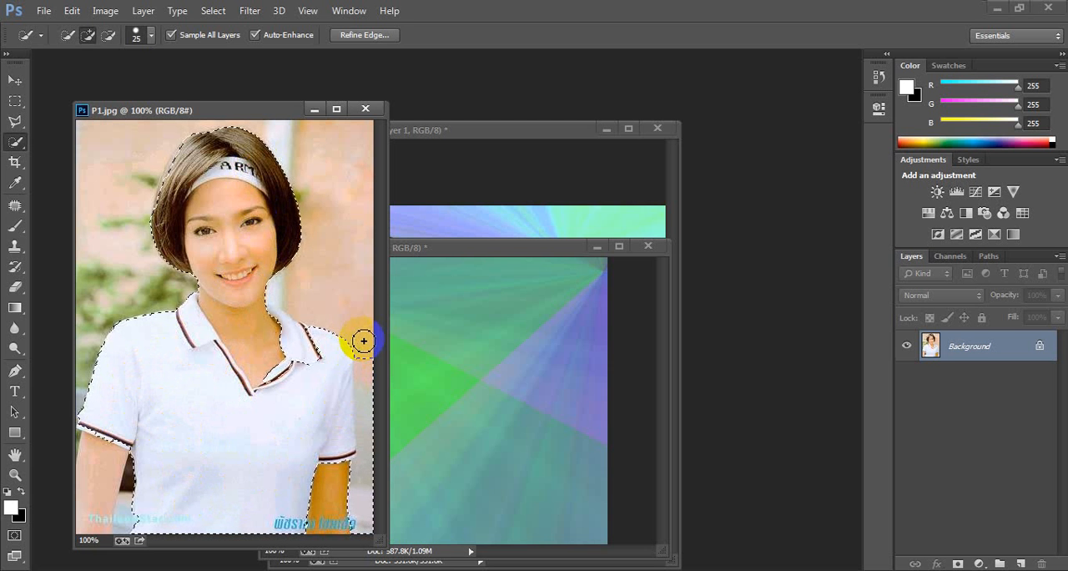
left_click(107, 35)
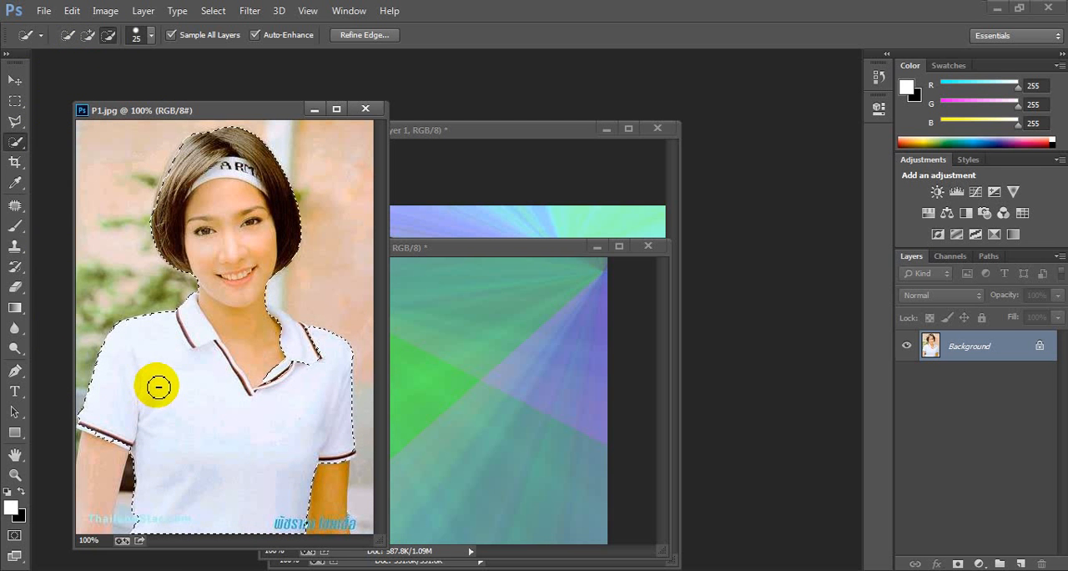
left_click(88, 34)
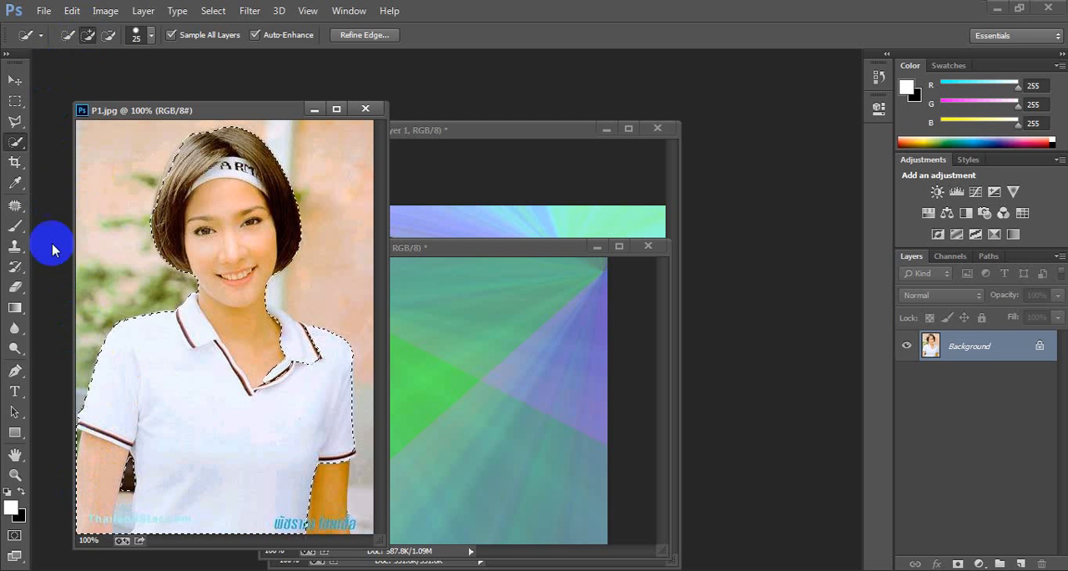
Step: Reduce the Quick Selection brush to 9 and add the woman's bare forearm near the blue Thai caption to the selection
left_click(107, 35)
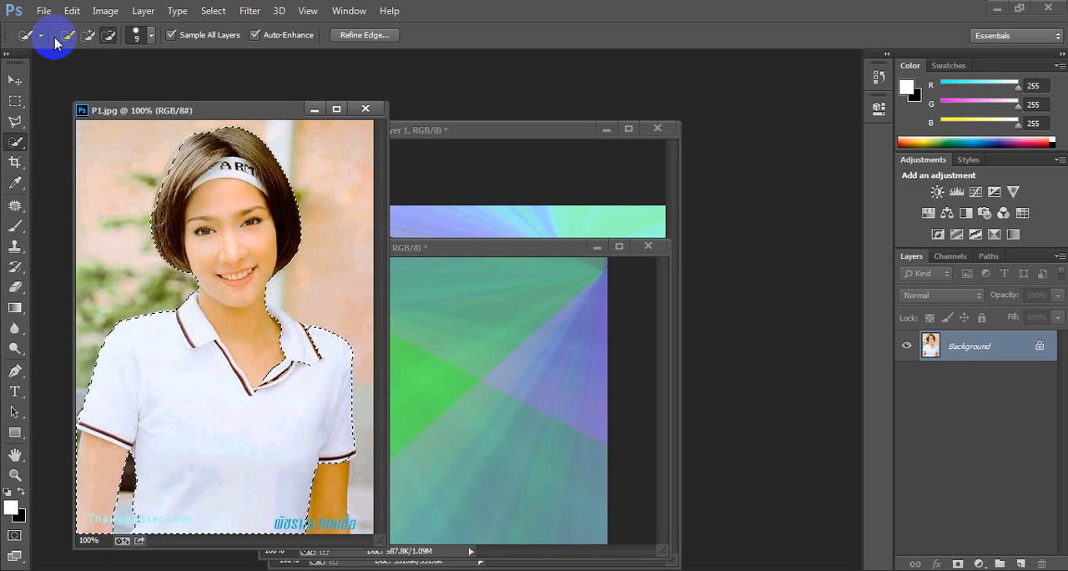
left_click(88, 35)
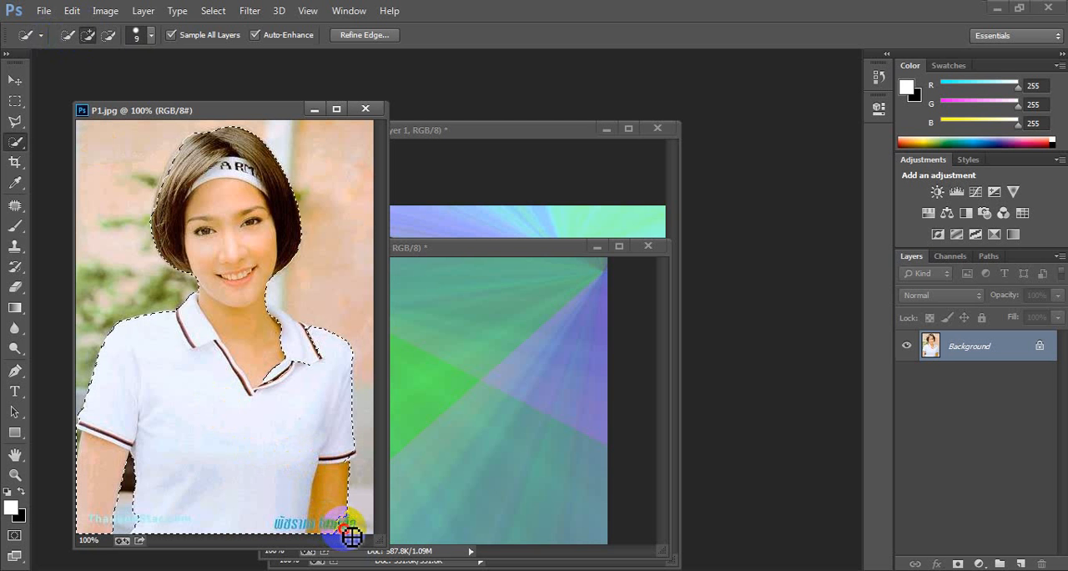
left_click_drag(352, 534, 321, 526)
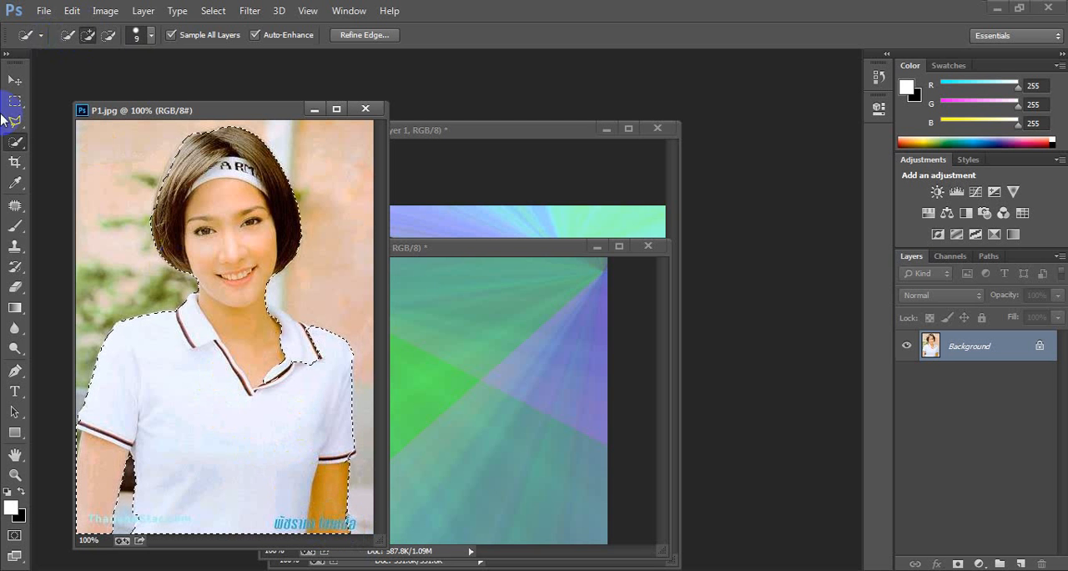
Step: Move the selected woman from P1.jpg into Untitled-1, scale her down and place her in the left half of the canvas
left_click(18, 81)
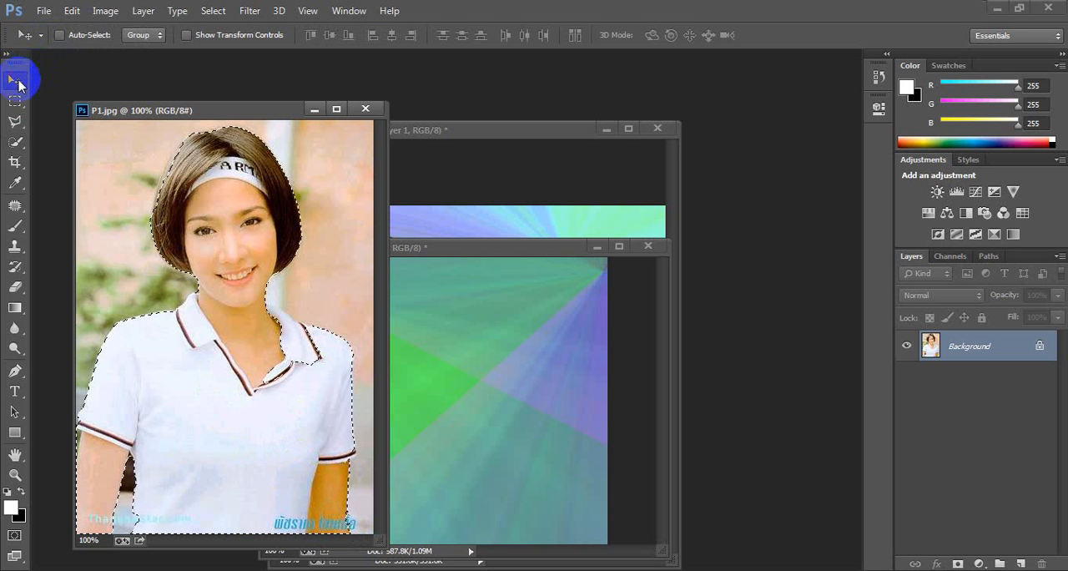
left_click_drag(287, 322, 465, 407)
key("ctrl+t")
left_click_drag(455, 338, 455, 430)
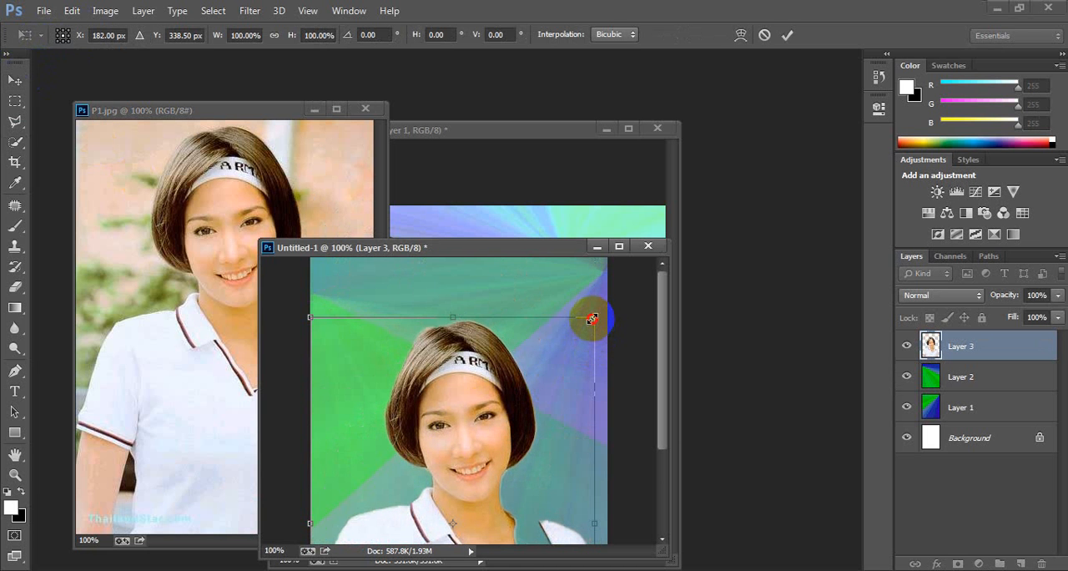
left_click_drag(592, 318, 504, 452)
key("Return")
left_click_drag(446, 501, 360, 386)
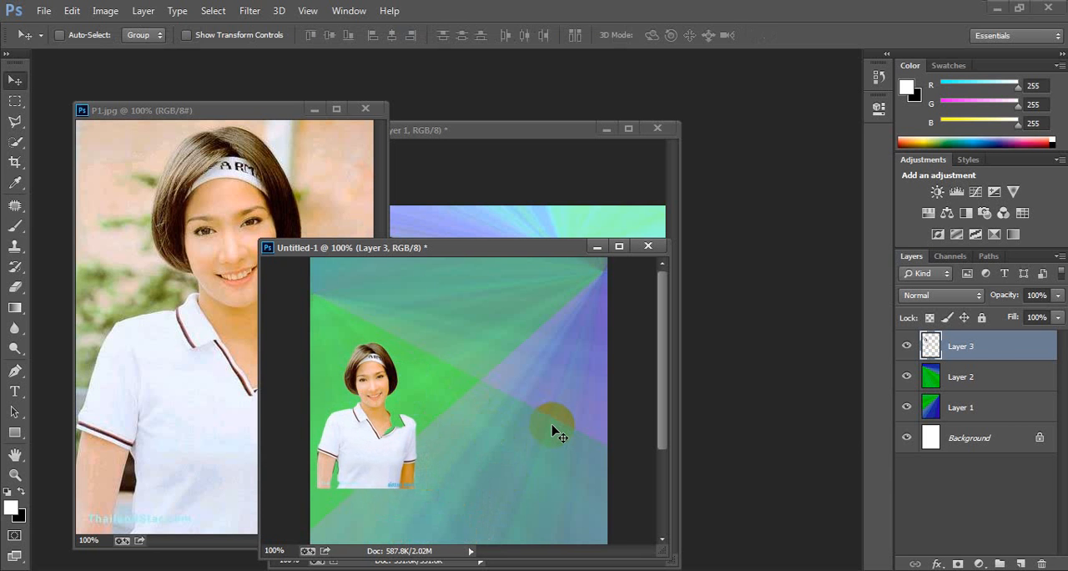
Step: Duplicate the small woman's layer, flip the copy horizontally and place it in the right half of the canvas
key("ctrl+j")
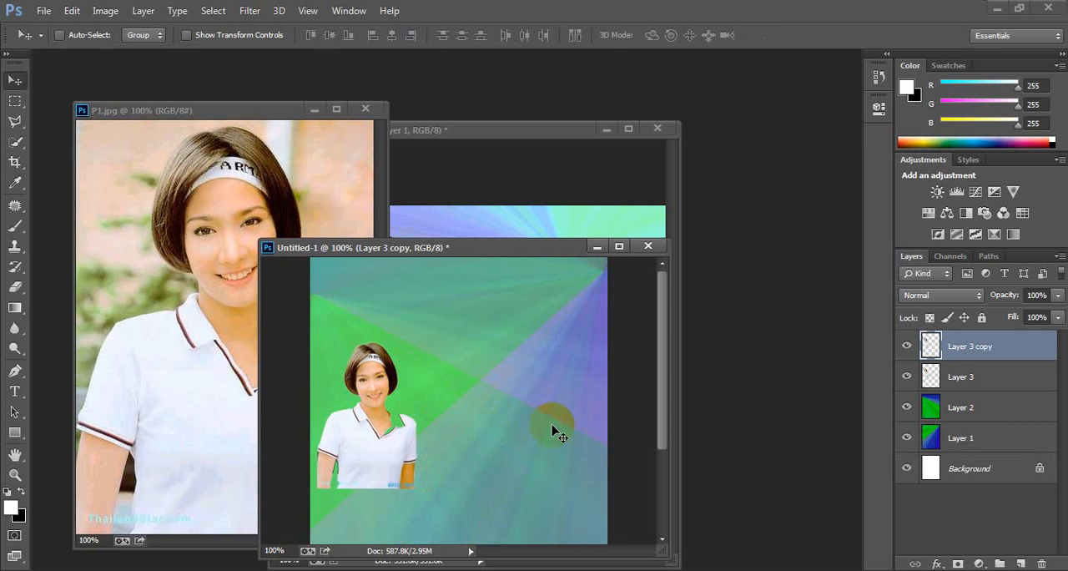
key("ctrl+t")
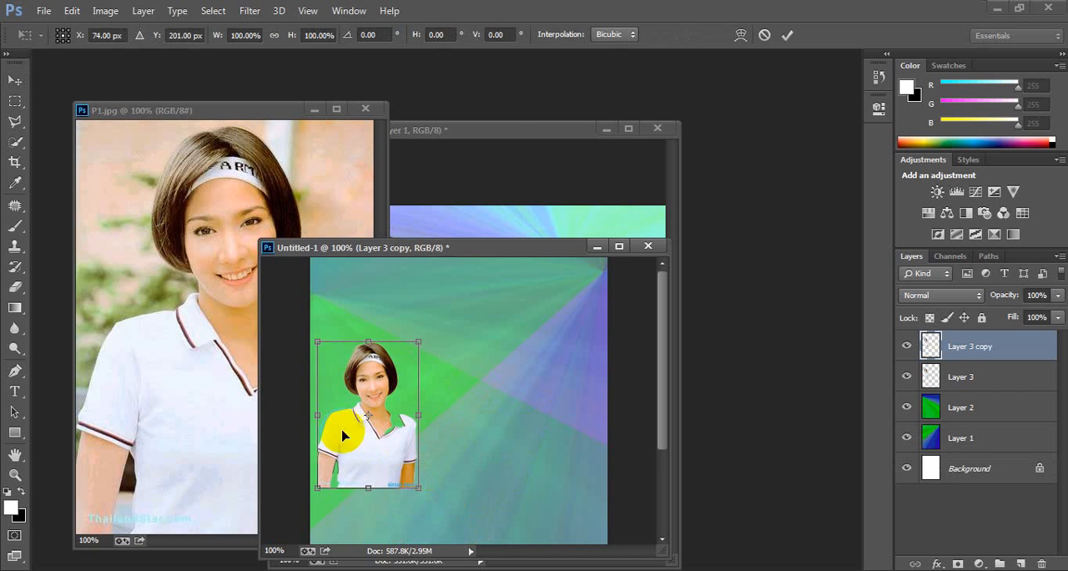
right_click(353, 401)
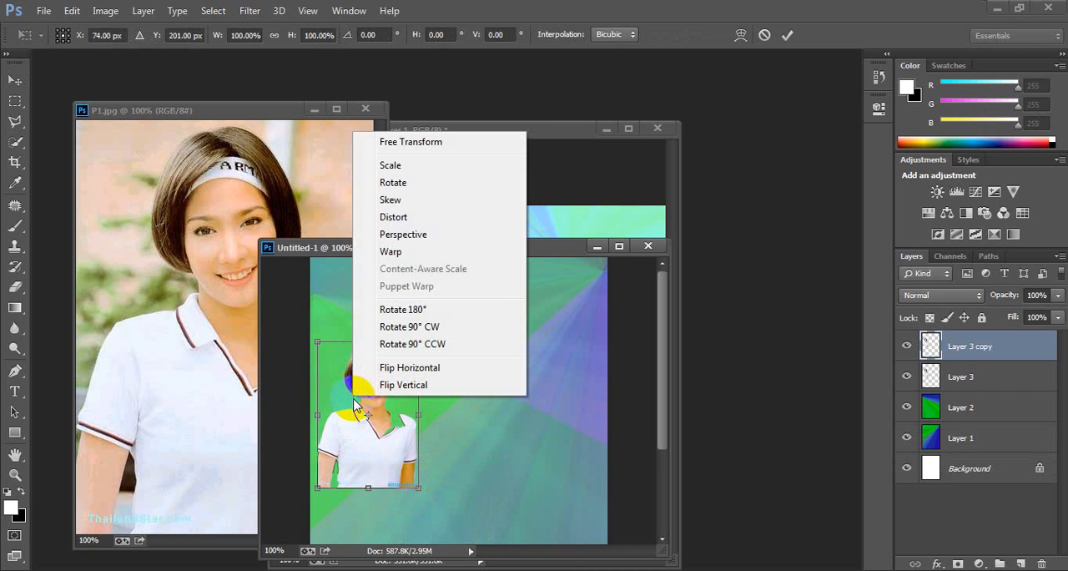
left_click(404, 367)
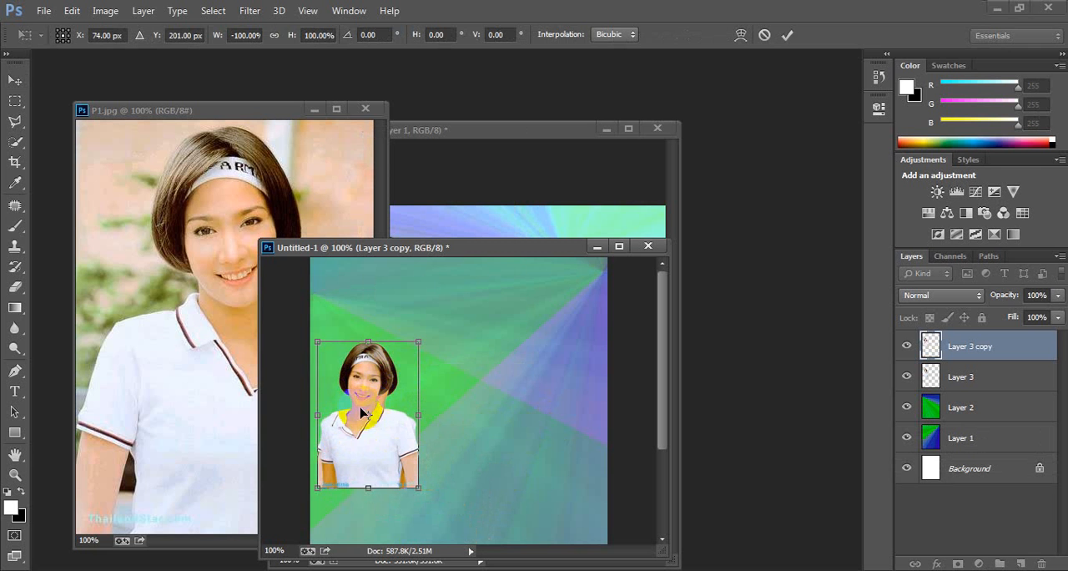
left_click_drag(364, 413, 510, 413)
key("Return")
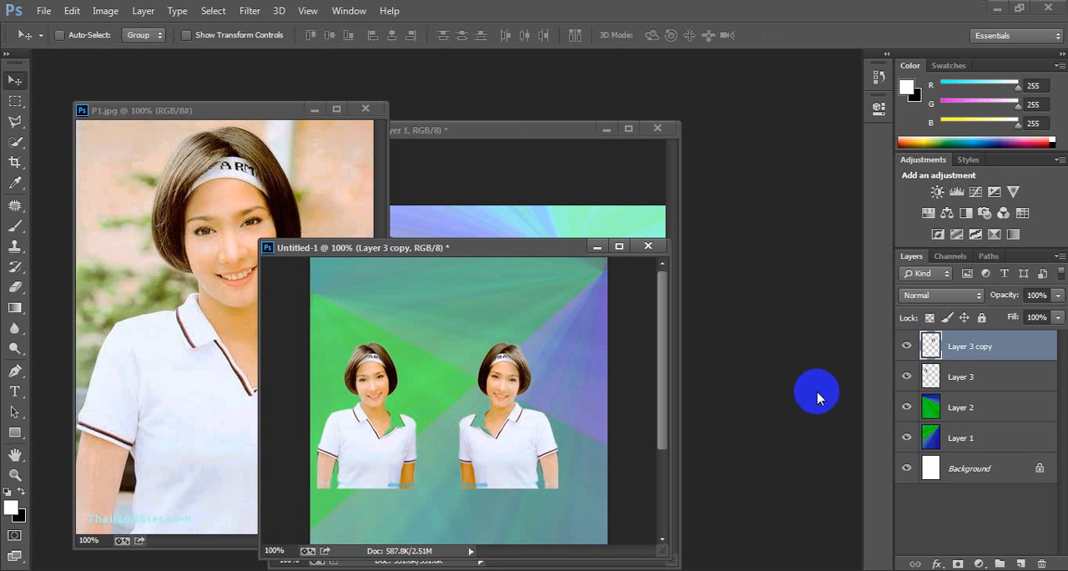
Step: Shift the unflipped woman toward her mirrored copy, check her against P1.jpg, and delete both woman layers from Untitled-1
left_click(932, 377)
left_click_drag(401, 443, 429, 448)
left_click(167, 329)
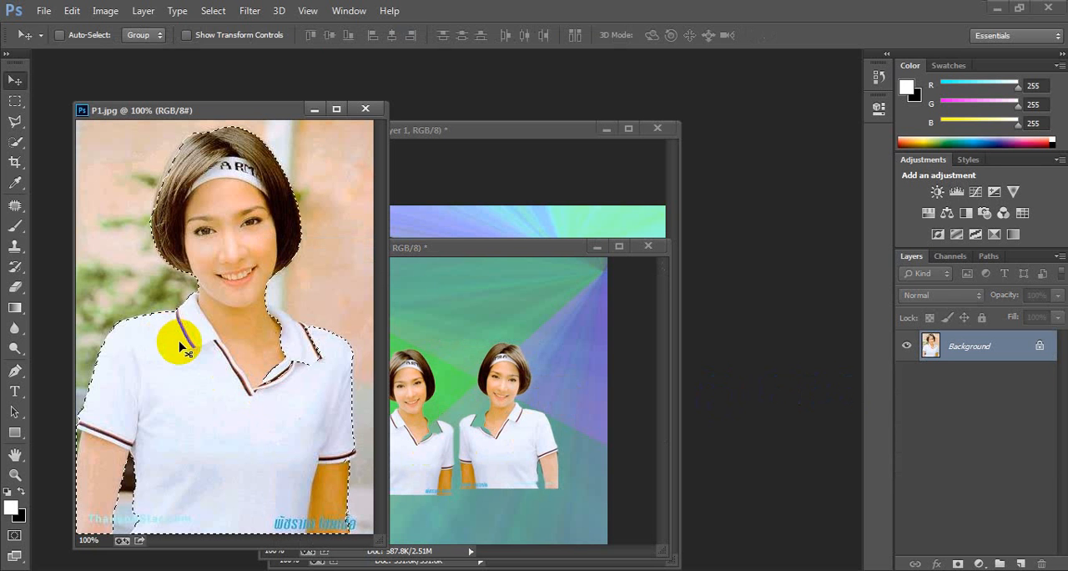
left_click_drag(198, 362, 498, 399)
key("Delete")
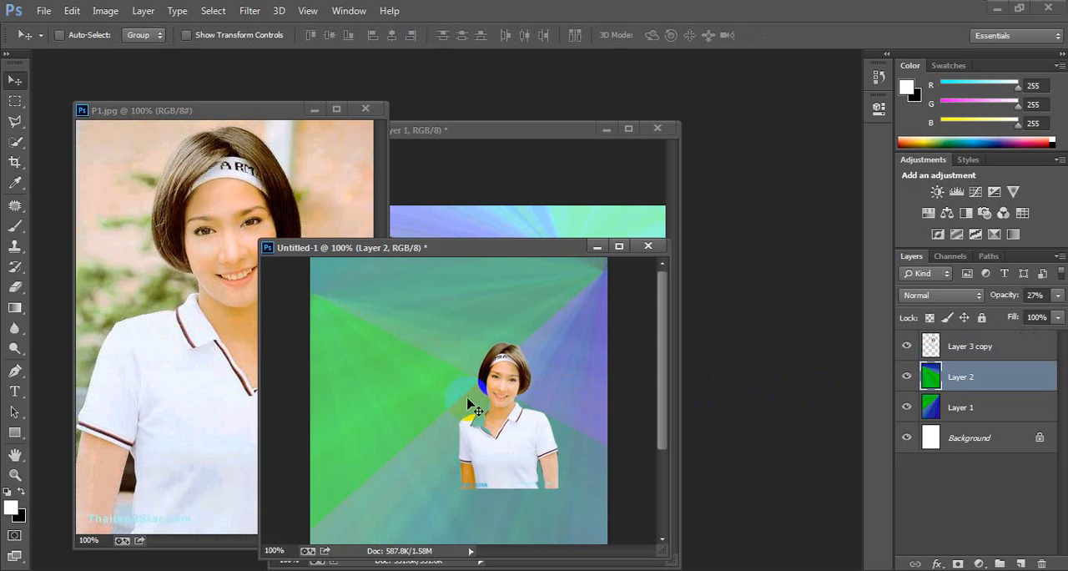
left_click(918, 345)
key("Delete")
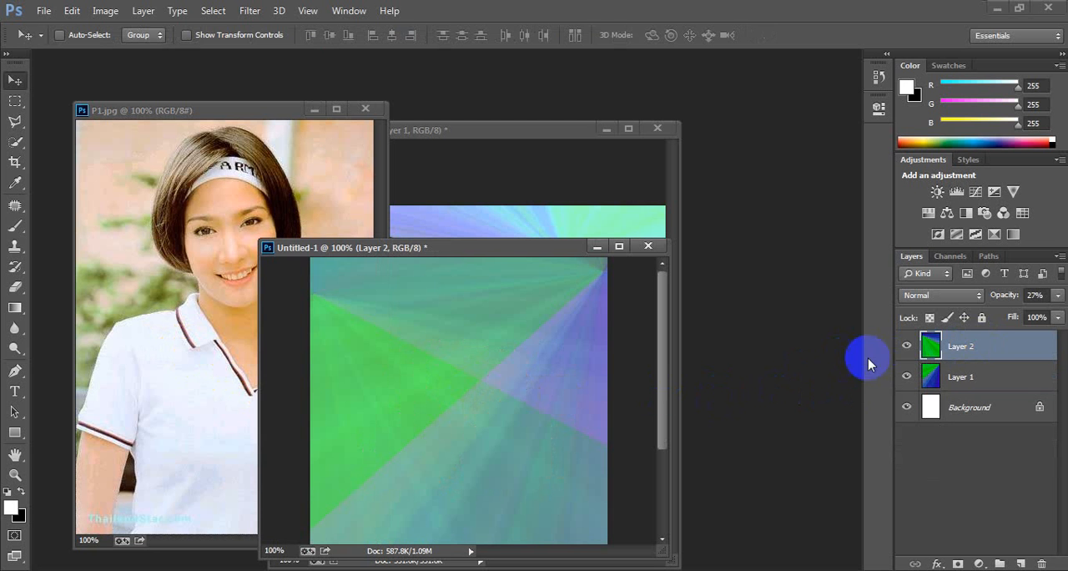
Step: Return to P1.jpg and add the missing shirt collar area to the woman's selection with Quick Selection
left_click(219, 348)
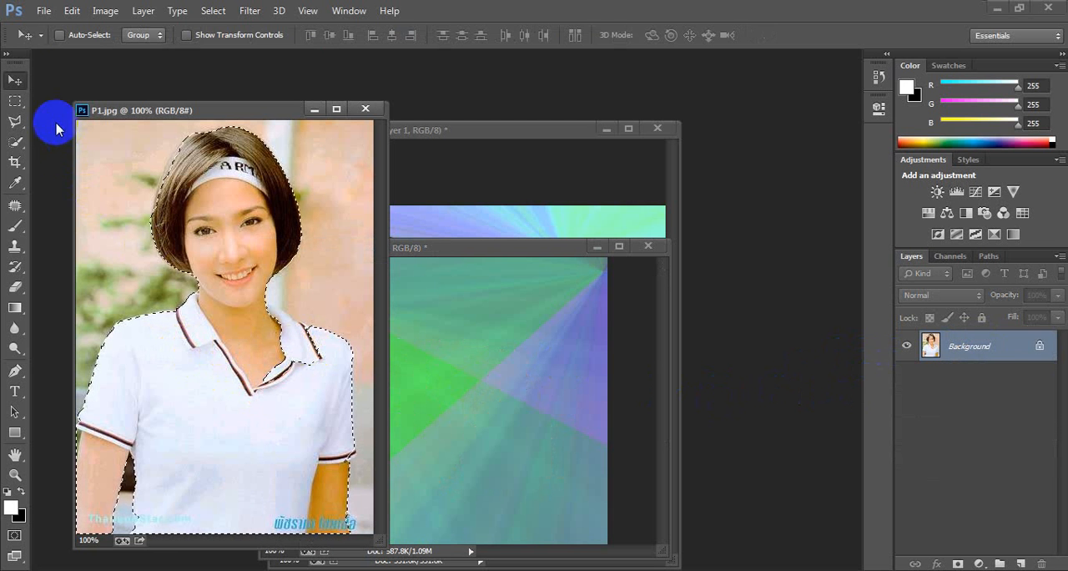
left_click(15, 140)
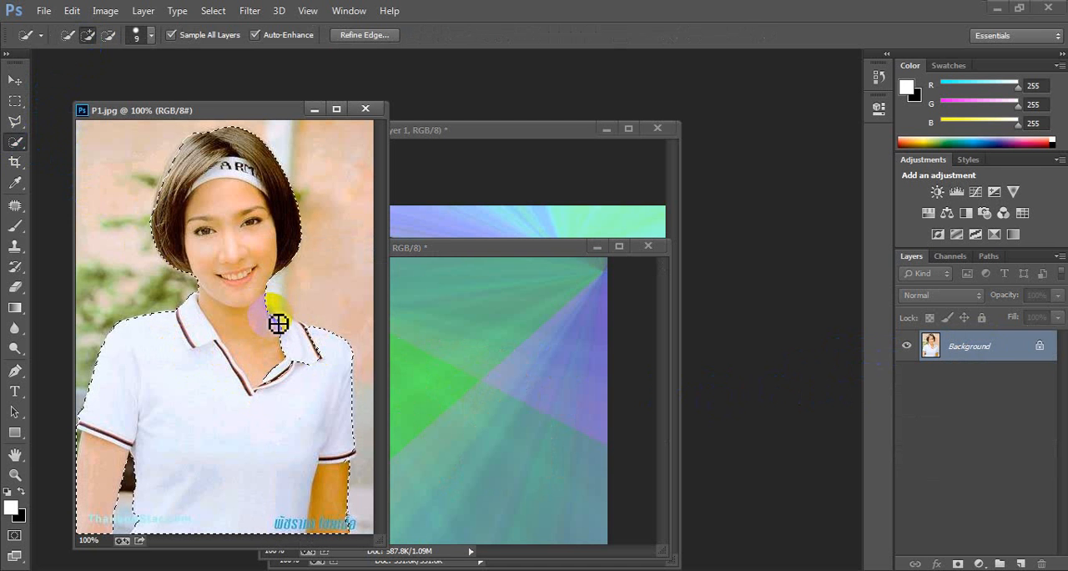
mouse_move(287, 327)
left_mouse_down()
mouse_move(332, 357)
mouse_move(315, 344)
mouse_move(274, 388)
mouse_move(298, 389)
mouse_move(299, 378)
mouse_move(284, 385)
mouse_move(289, 355)
mouse_move(313, 338)
left_mouse_up()
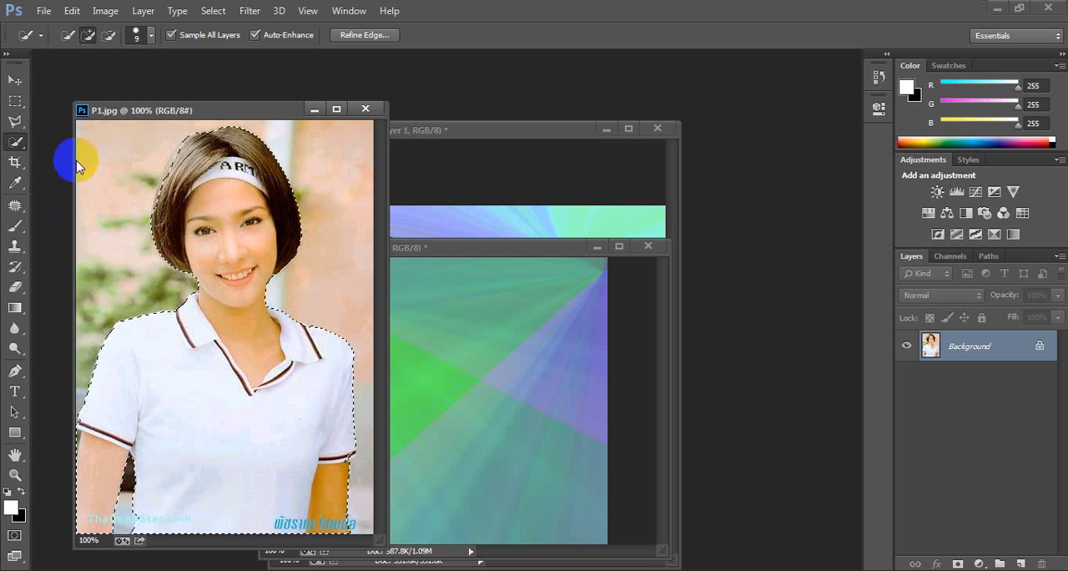
Step: Move the corrected cutout of the woman into Untitled-1, scale it down and position it in the canvas's left half
left_click(15, 80)
left_click_drag(236, 395, 467, 425)
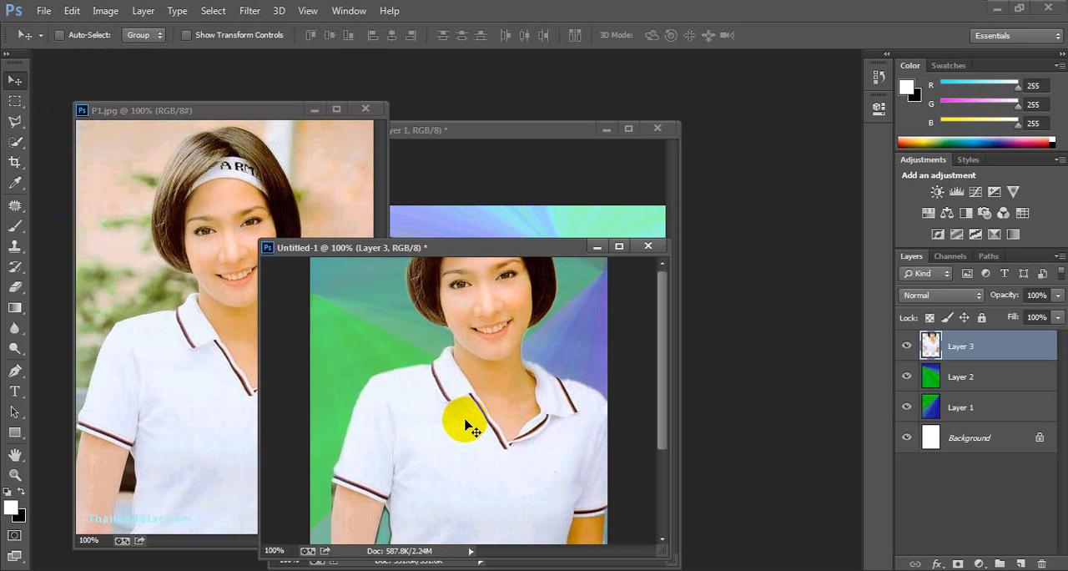
key("ctrl+t")
left_click_drag(500, 371, 504, 393)
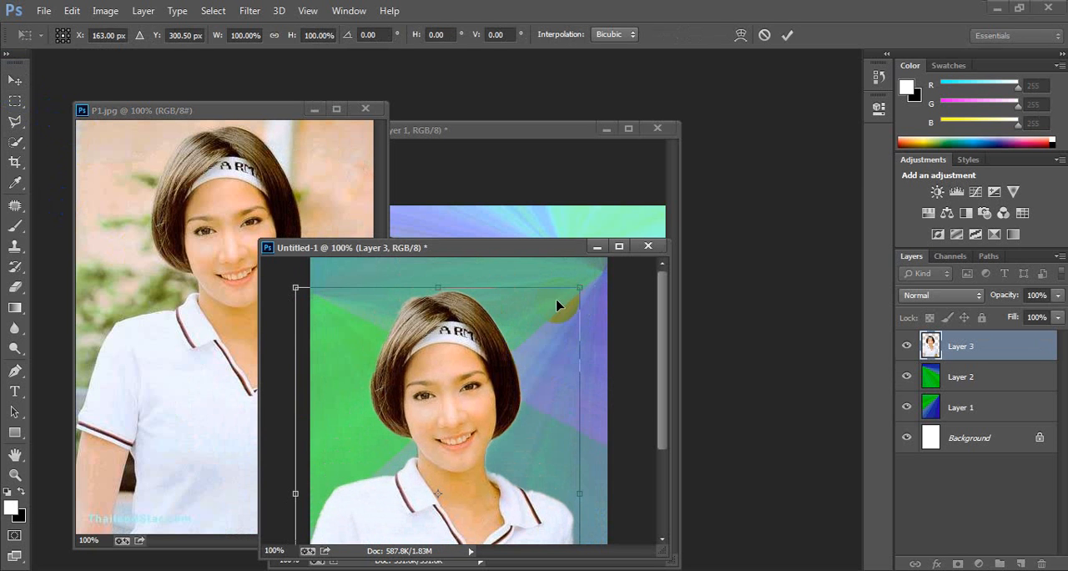
left_click_drag(580, 288, 490, 416)
left_click_drag(464, 470, 394, 405)
key("Return")
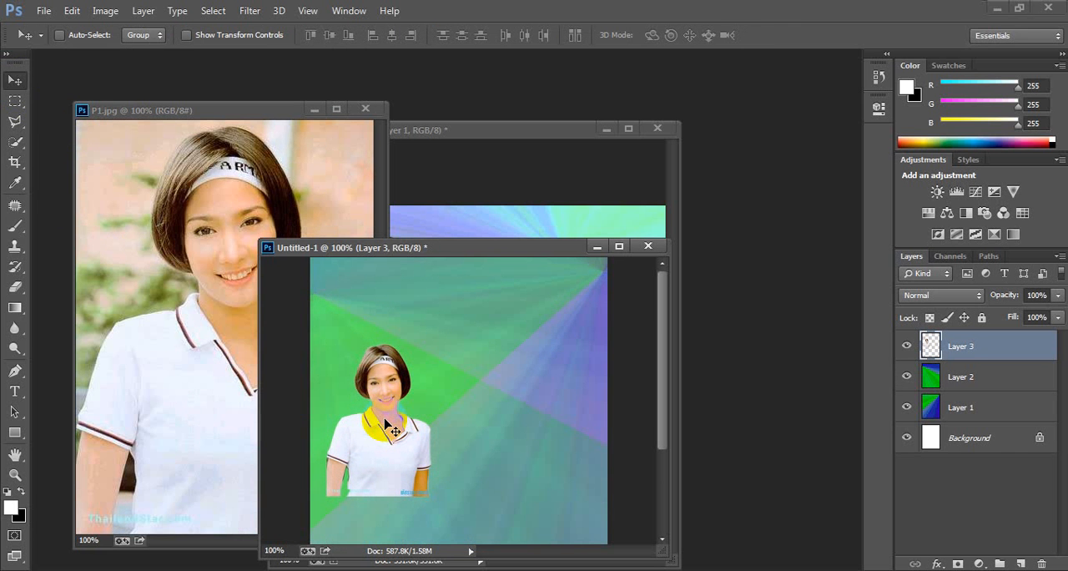
Step: Duplicate the corrected woman's layer, flip the copy horizontally and place it directly beside the original
key("ctrl+j")
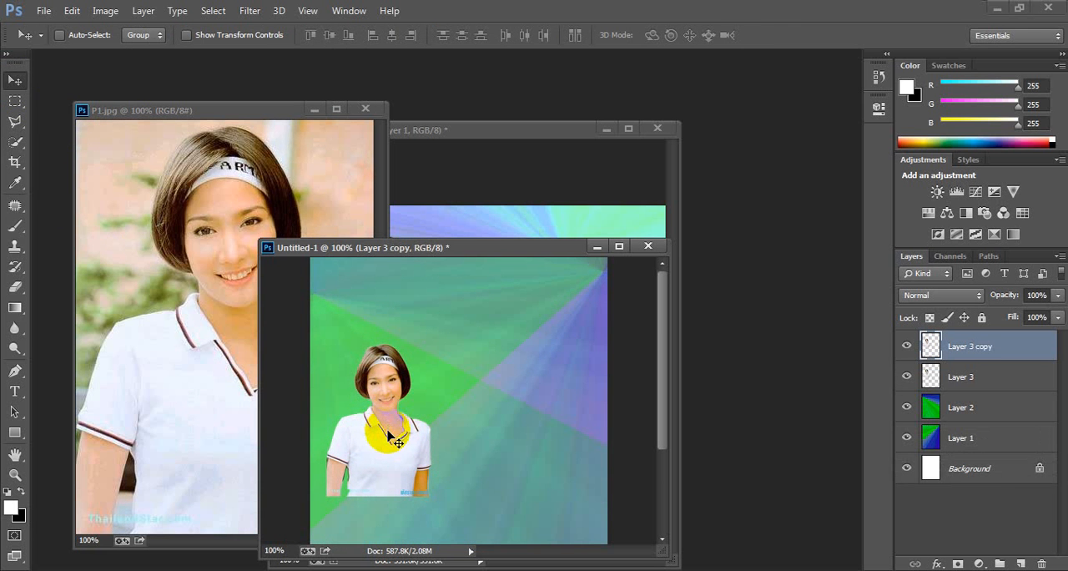
key("ctrl+t")
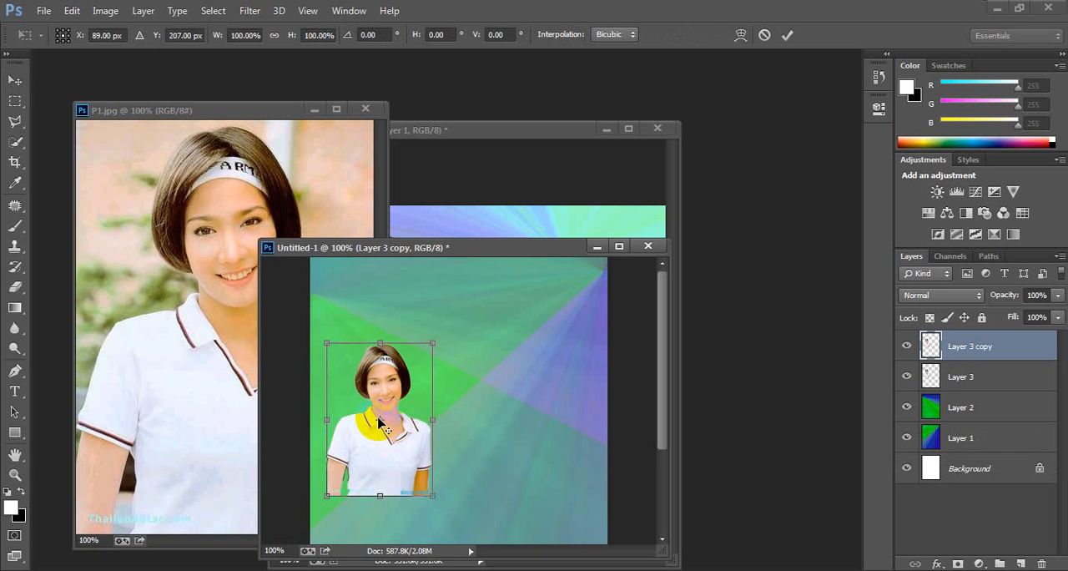
left_click_drag(382, 424, 431, 425)
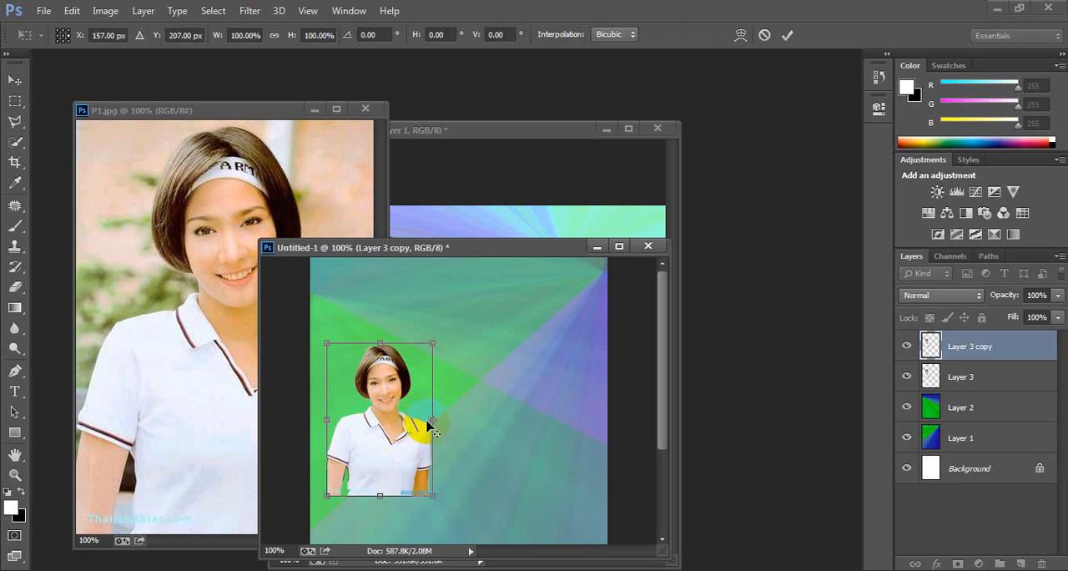
right_click(393, 428)
left_click(433, 399)
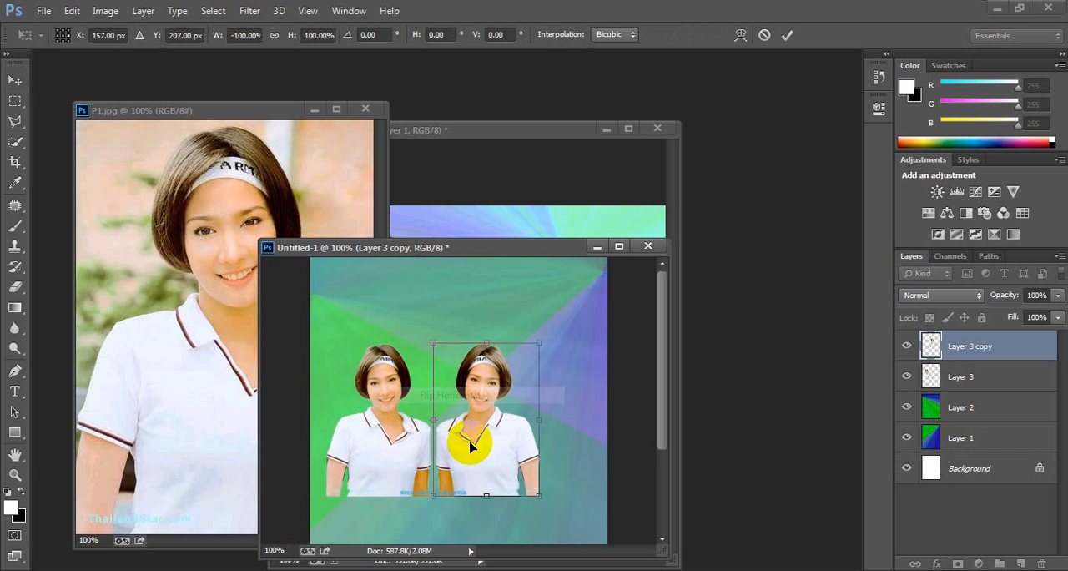
key("Return")
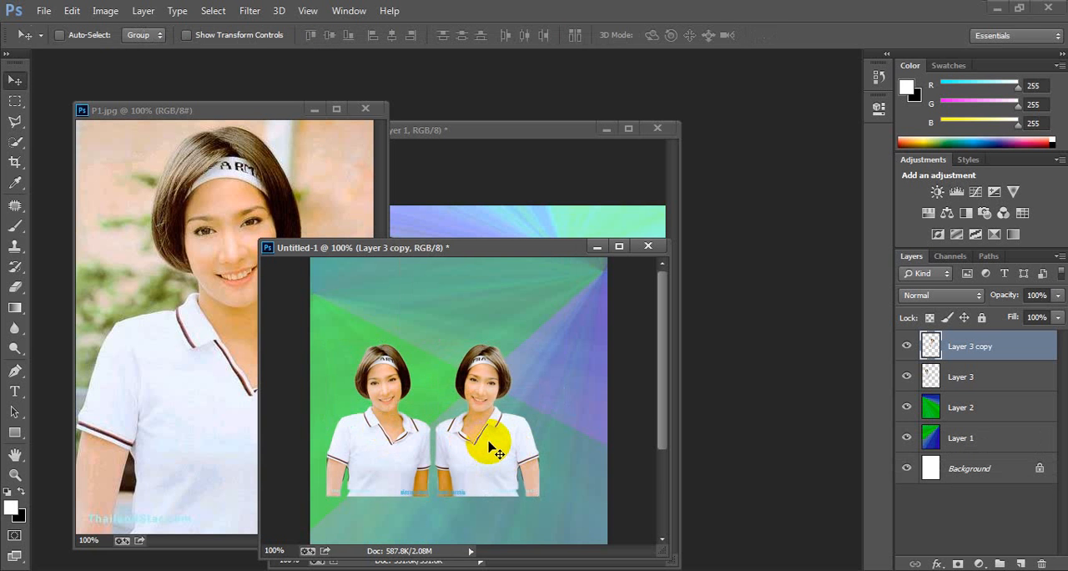
Step: Trace the outer edge of the left woman's hair with the Polygonal Lasso, around the crown and down to the opposite hair tip
key("ctrl+plus")
key("ctrl+plus")
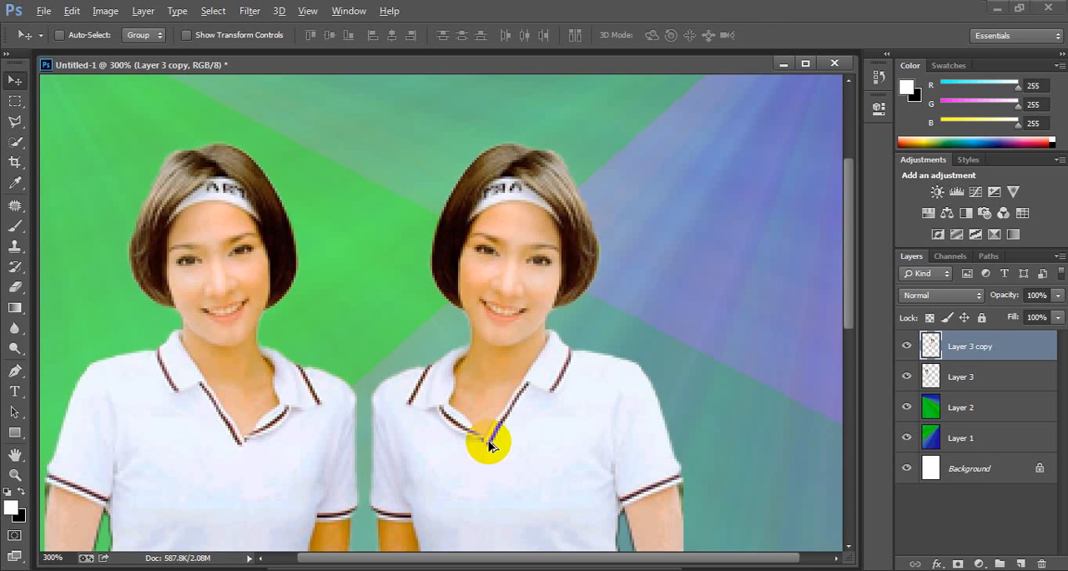
left_click_drag(327, 441, 477, 310)
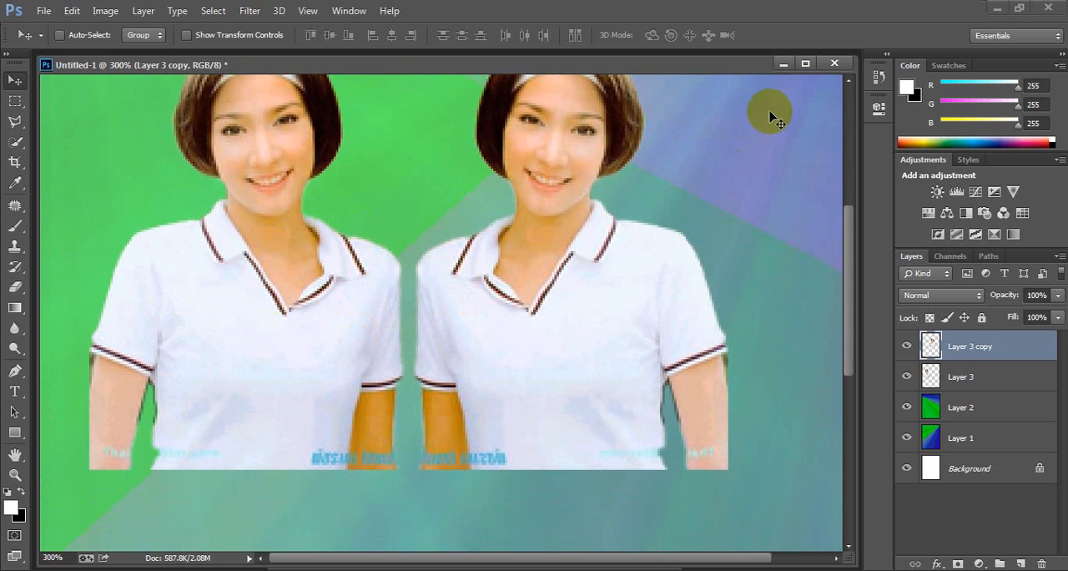
left_click_drag(746, 69, 755, 134)
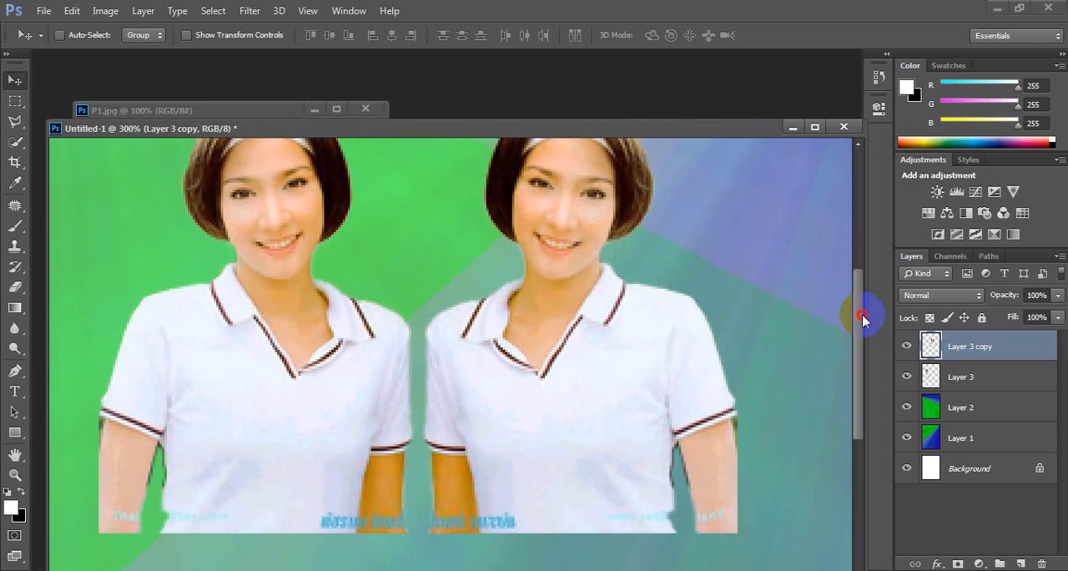
left_click_drag(862, 319, 860, 287)
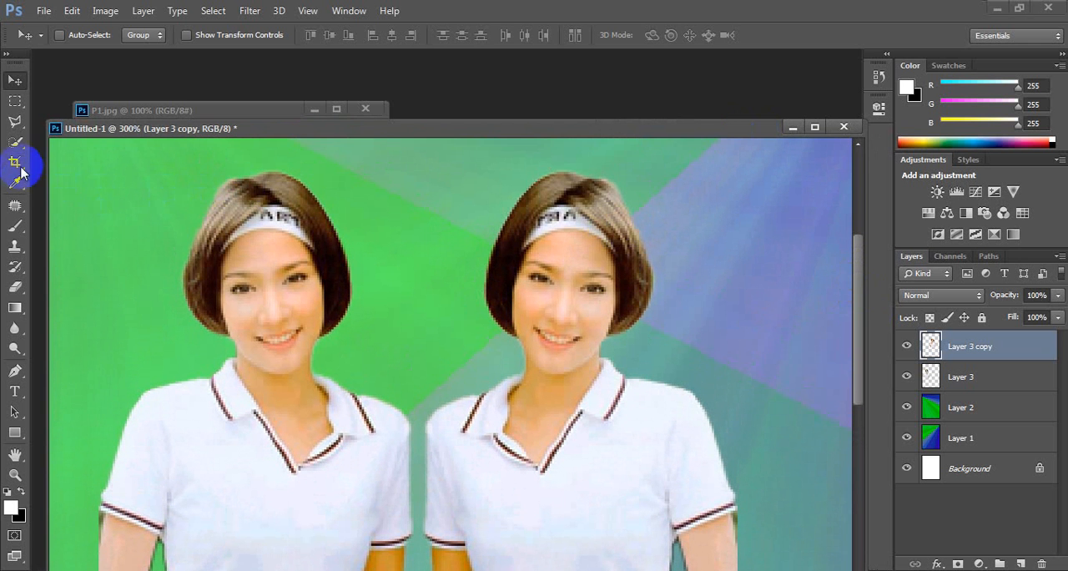
left_click(13, 125)
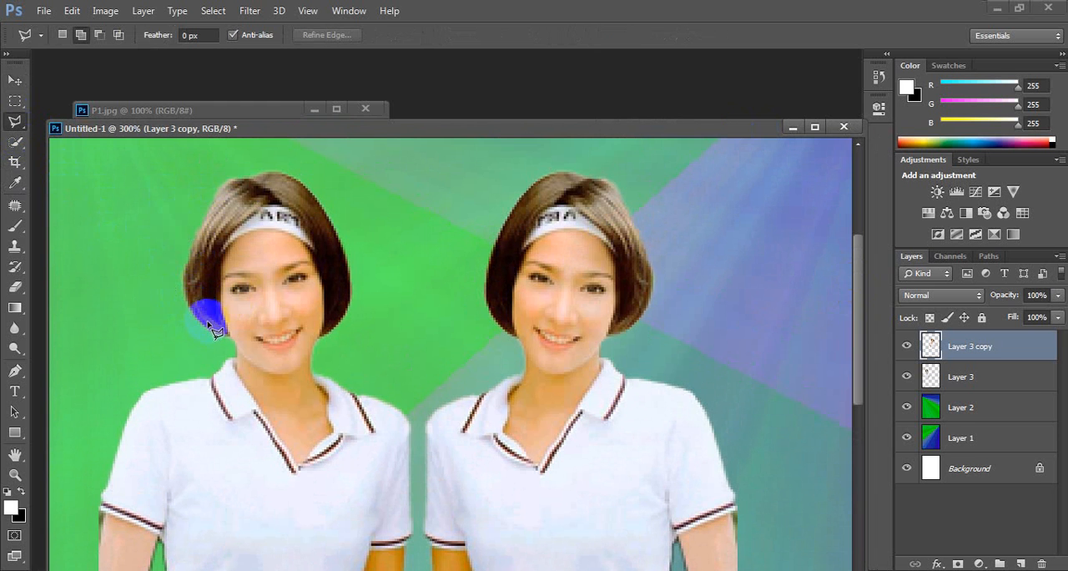
left_click(237, 349)
left_click(187, 307)
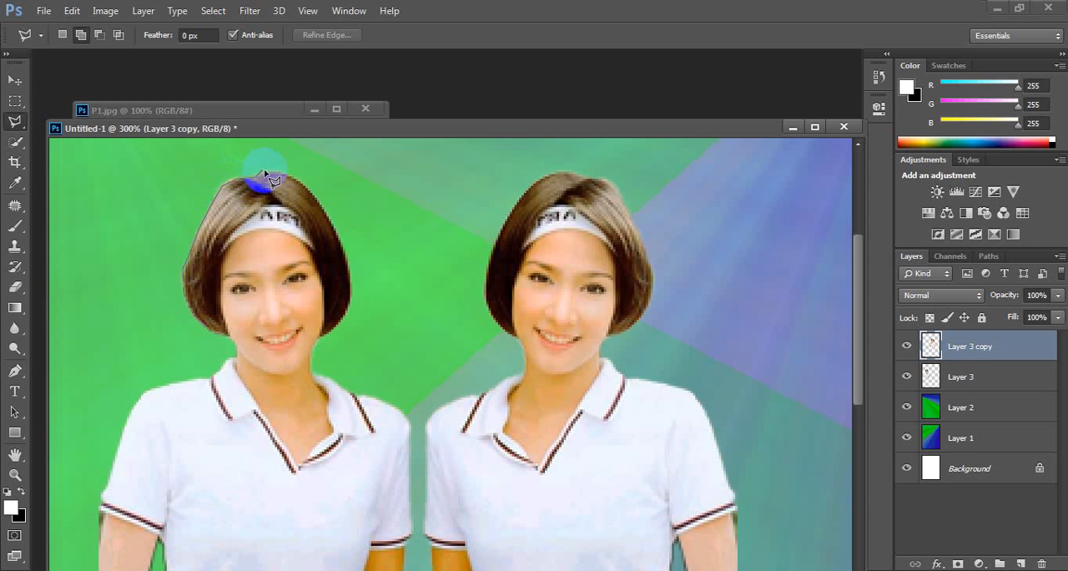
left_click(313, 196)
left_click(333, 225)
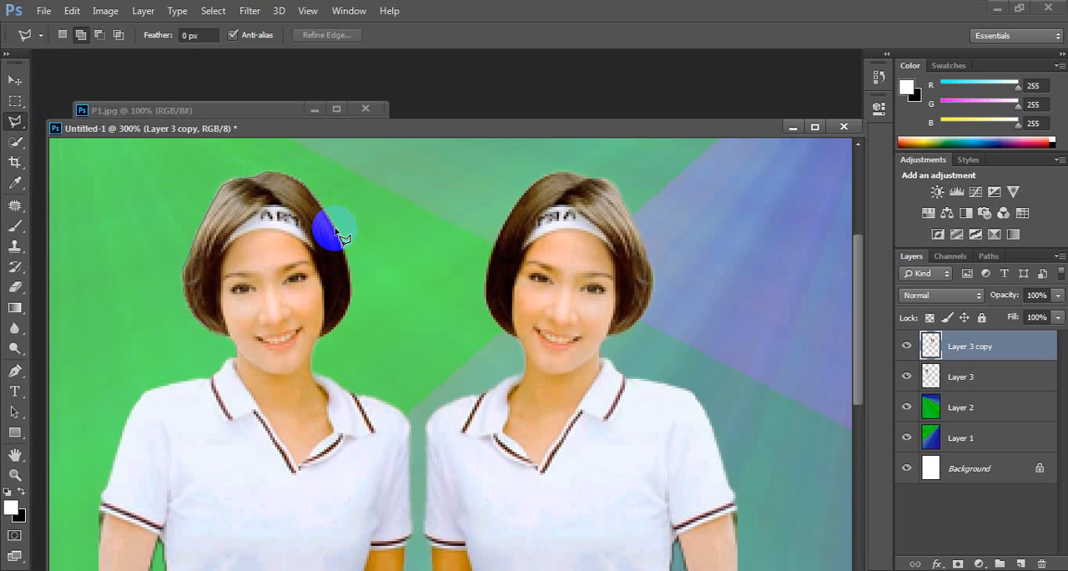
left_click(341, 256)
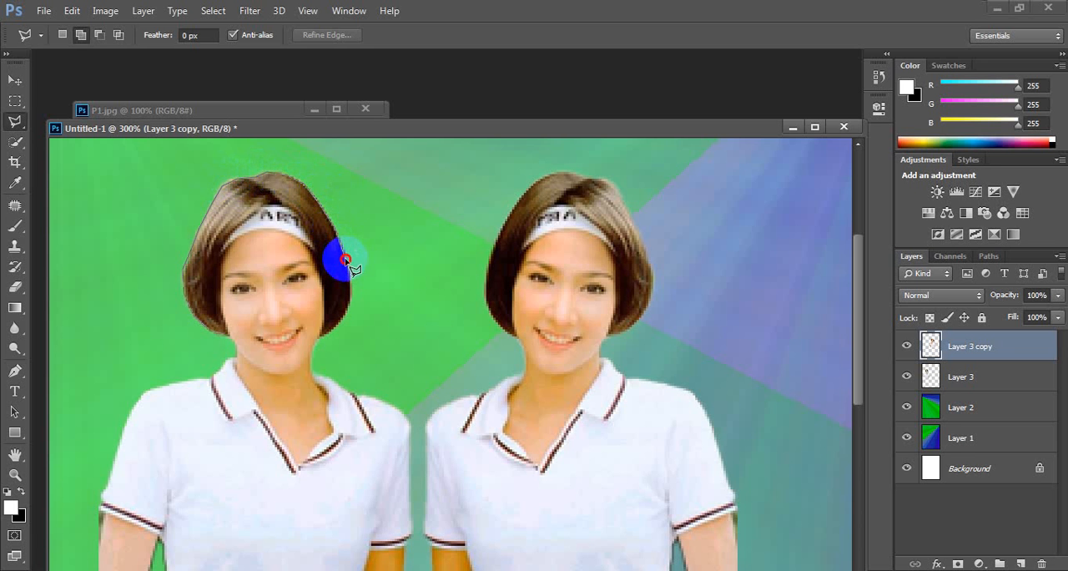
left_click(347, 290)
left_click(340, 321)
Step: Trace the inner edge of the left woman's hair along the face and above the headband with the Polygonal Lasso, closing the selection
left_click(325, 276)
left_click(317, 255)
left_click(302, 222)
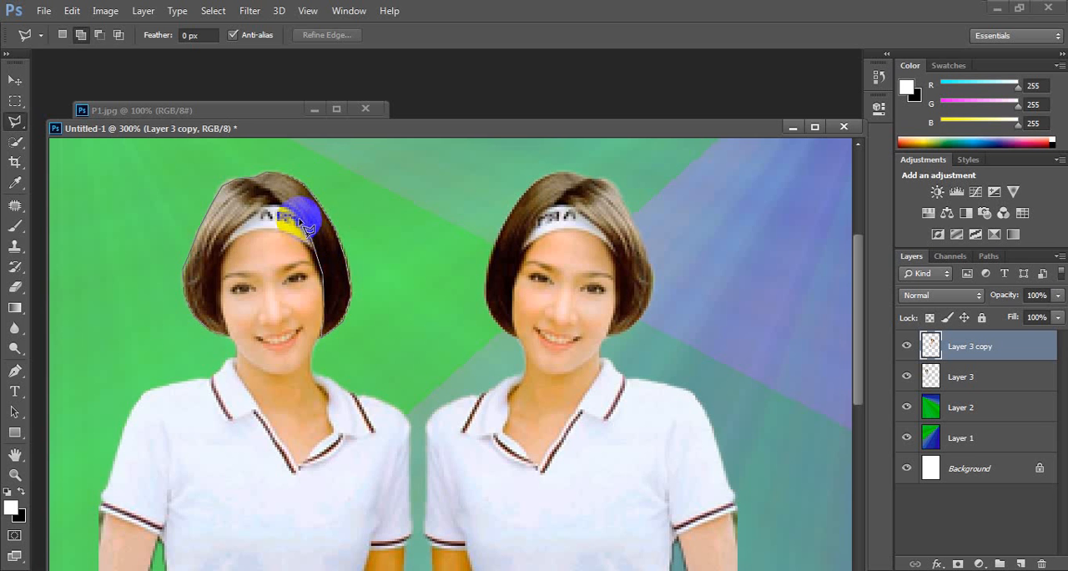
left_click(282, 208)
left_click(263, 215)
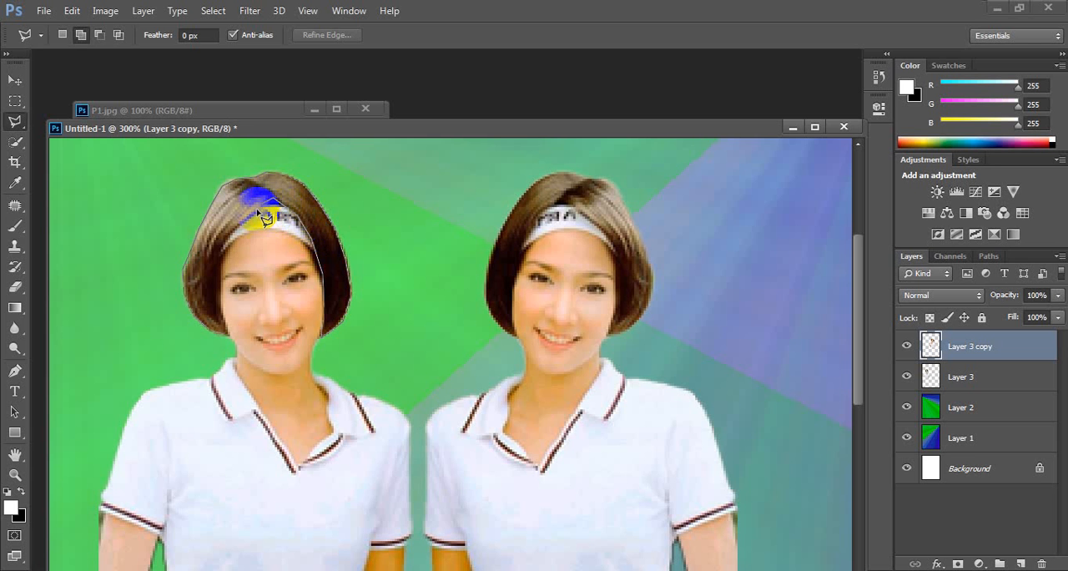
left_click(242, 234)
left_click(222, 251)
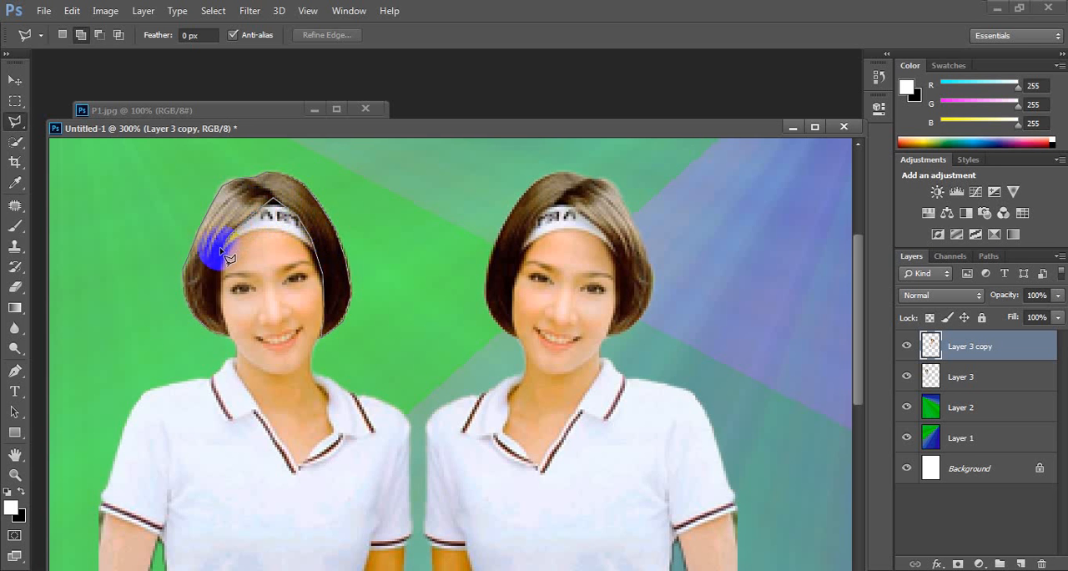
left_click(224, 266)
left_click(232, 290)
left_click(222, 308)
left_click(230, 290)
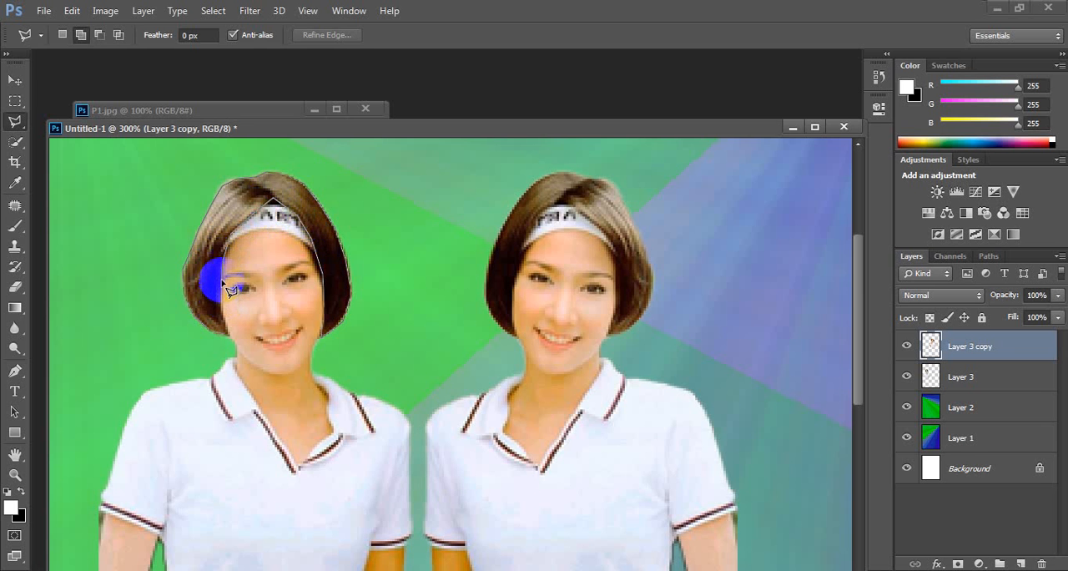
left_click(229, 309)
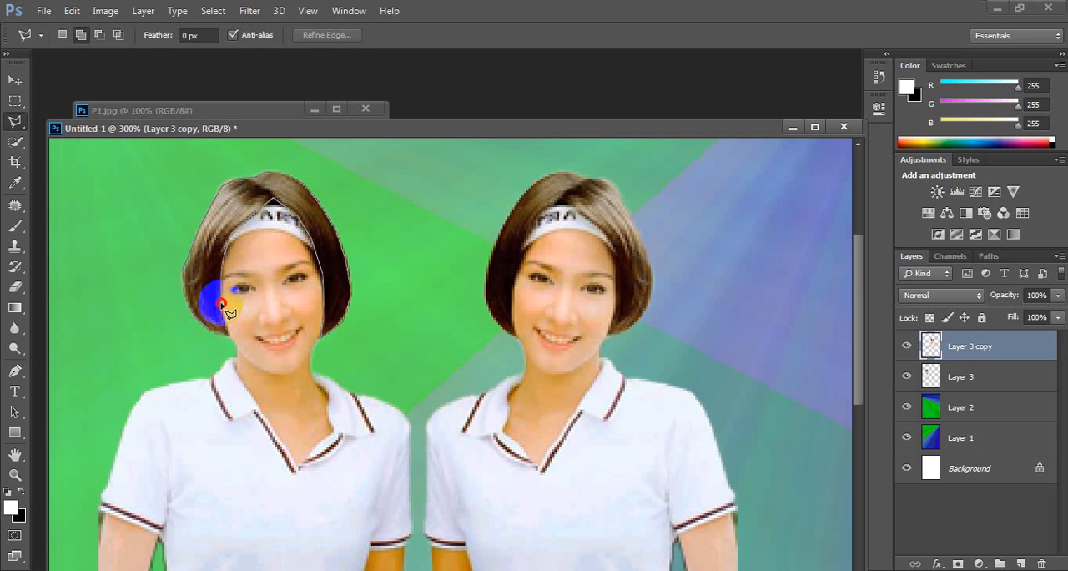
left_click(232, 337)
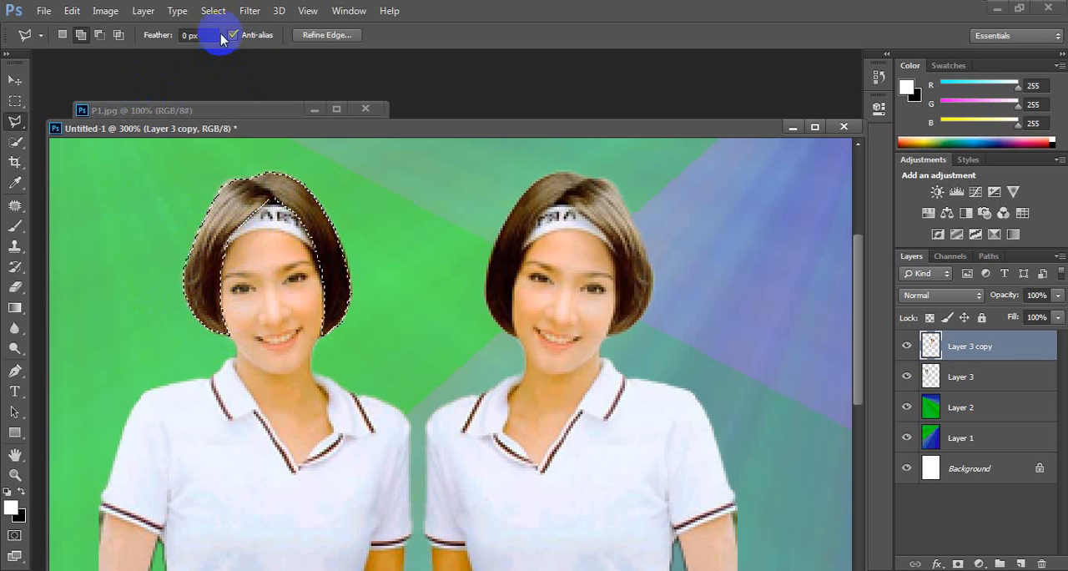
Step: Try to apply Variations to the hair selection on Layer 3 copy
left_click(106, 12)
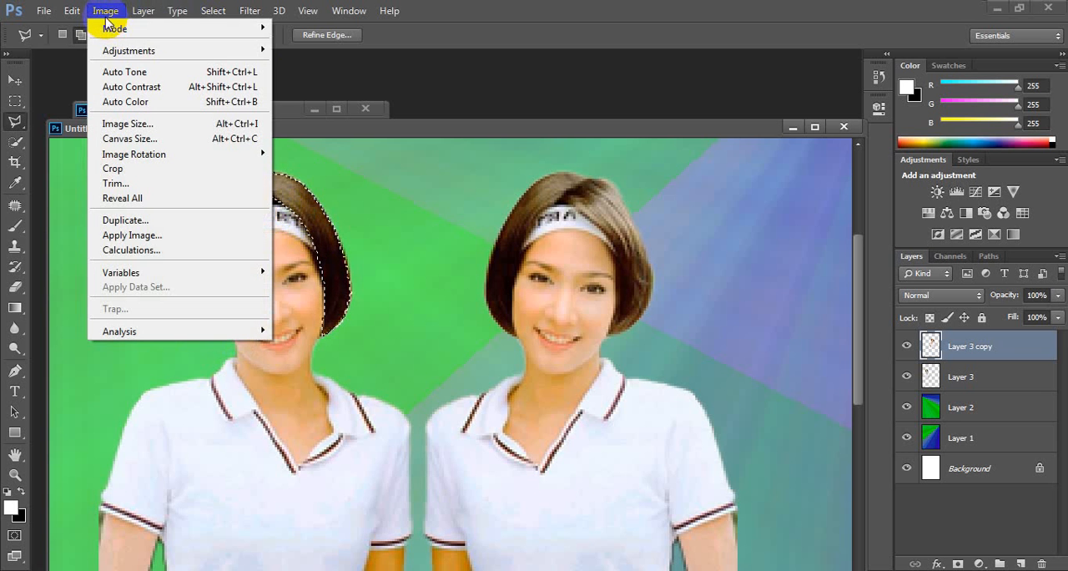
mouse_move(203, 50)
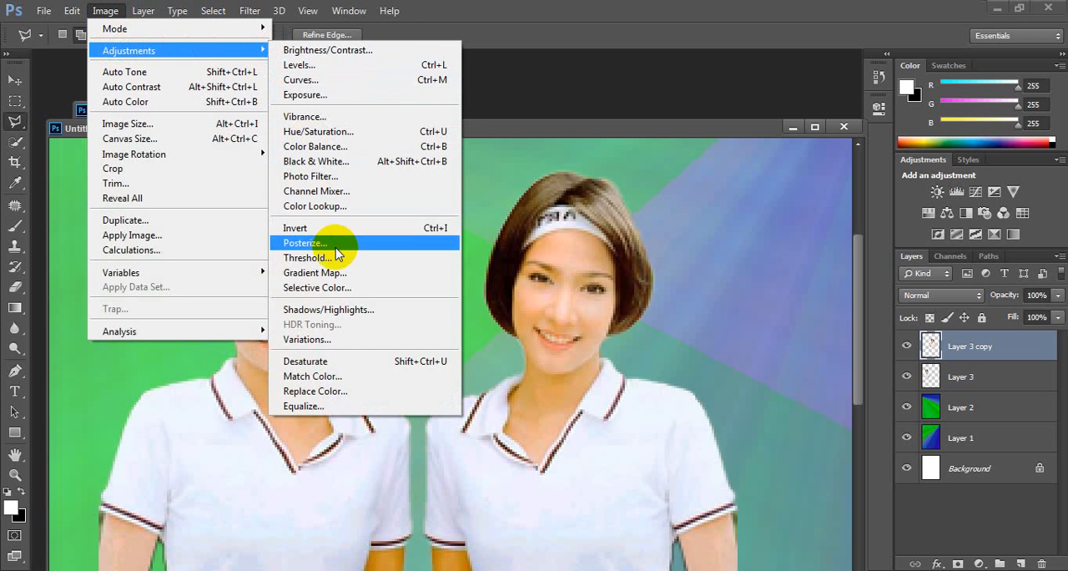
left_click(338, 340)
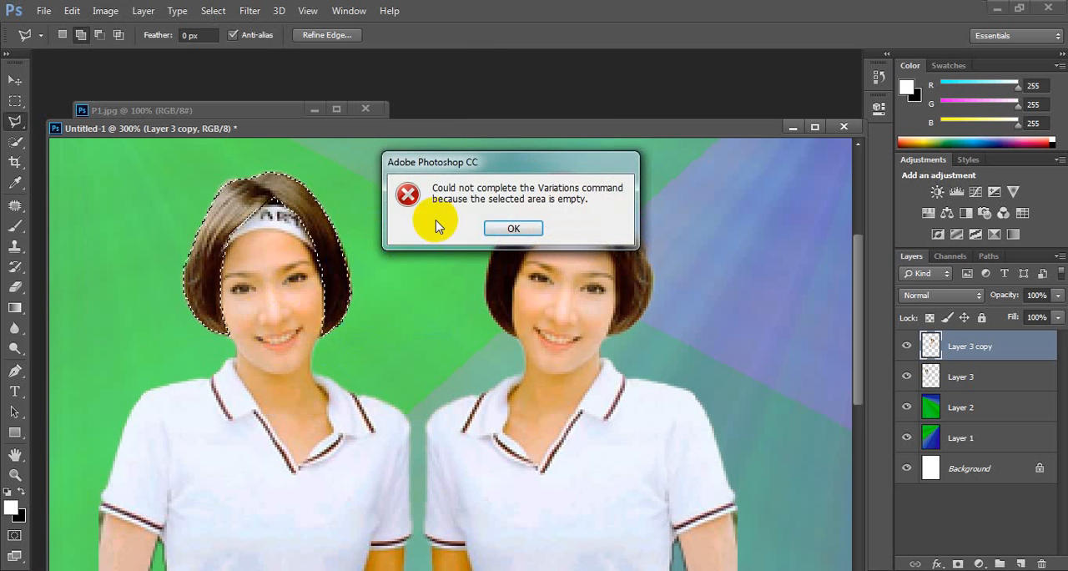
left_click(505, 228)
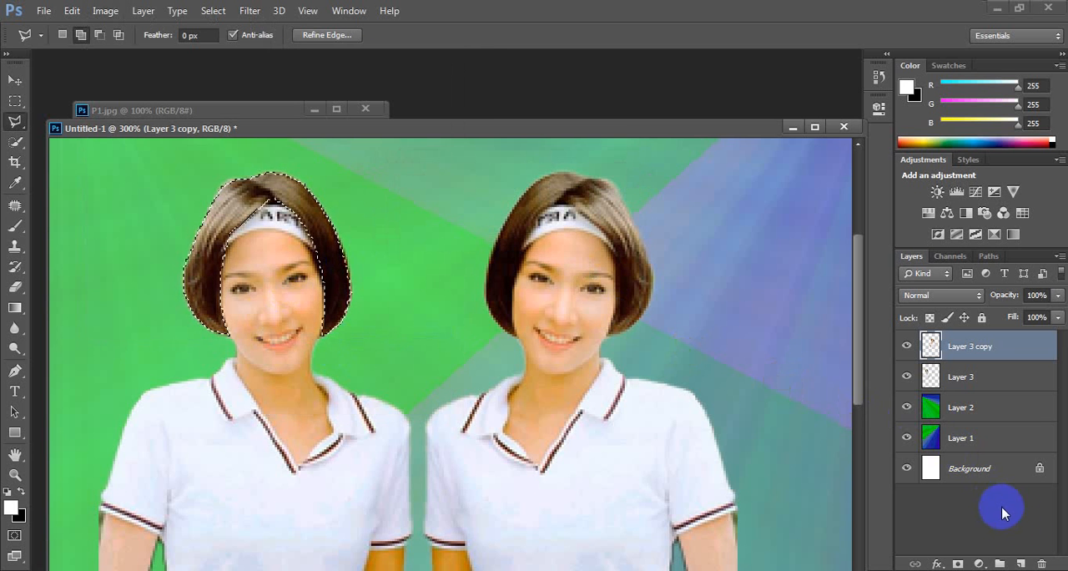
Step: Add a new empty layer and try to apply Variations to the hair selection there
left_click(1021, 564)
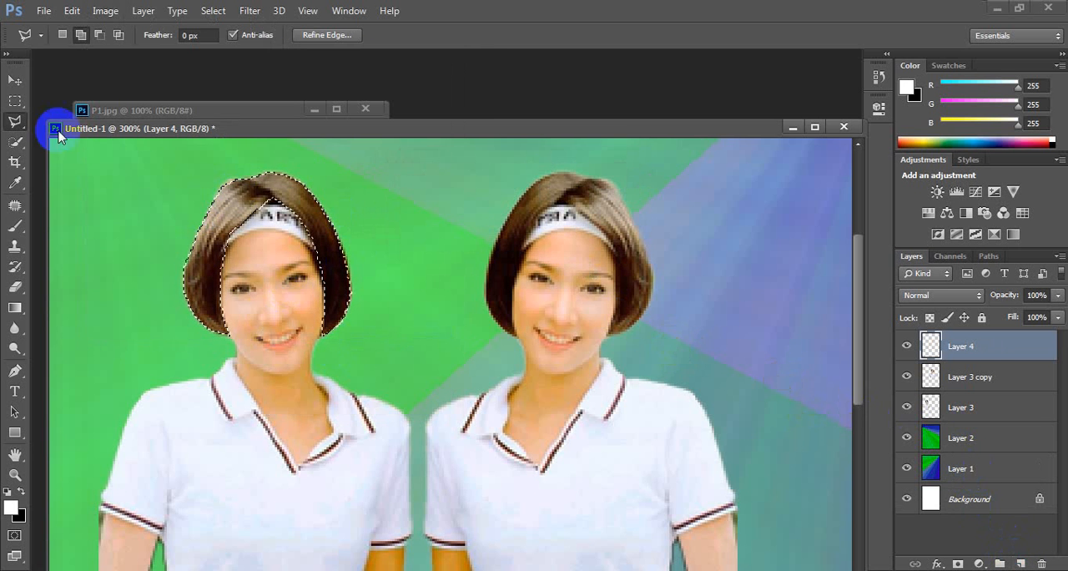
left_click(105, 10)
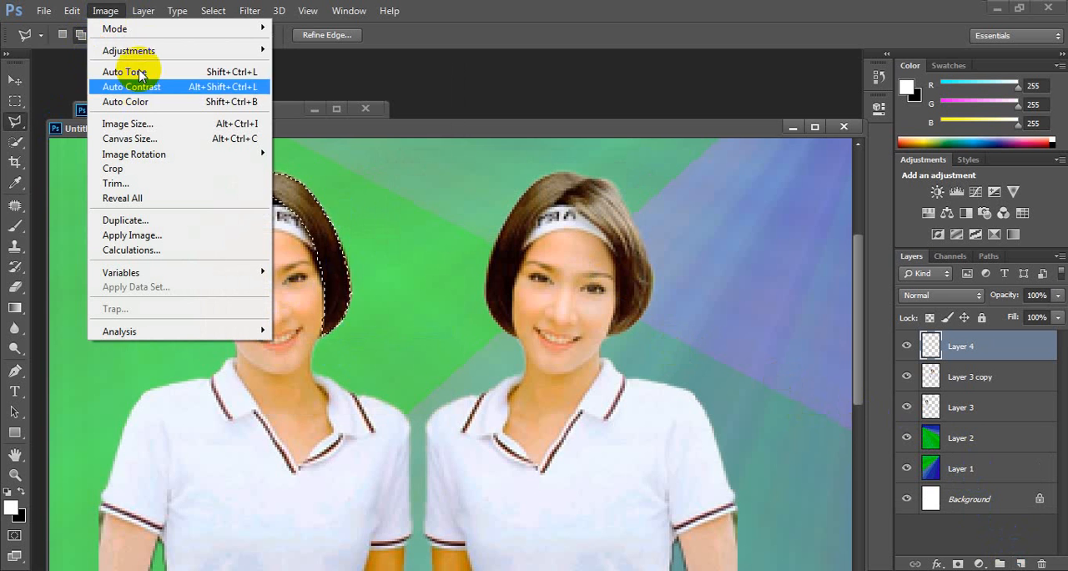
mouse_move(246, 51)
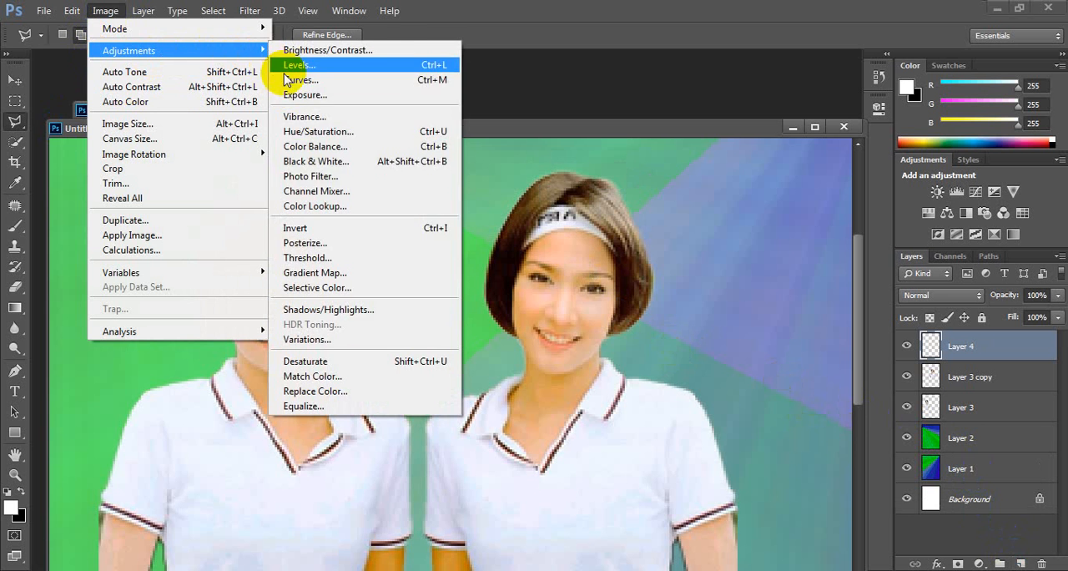
left_click(337, 339)
left_click(513, 230)
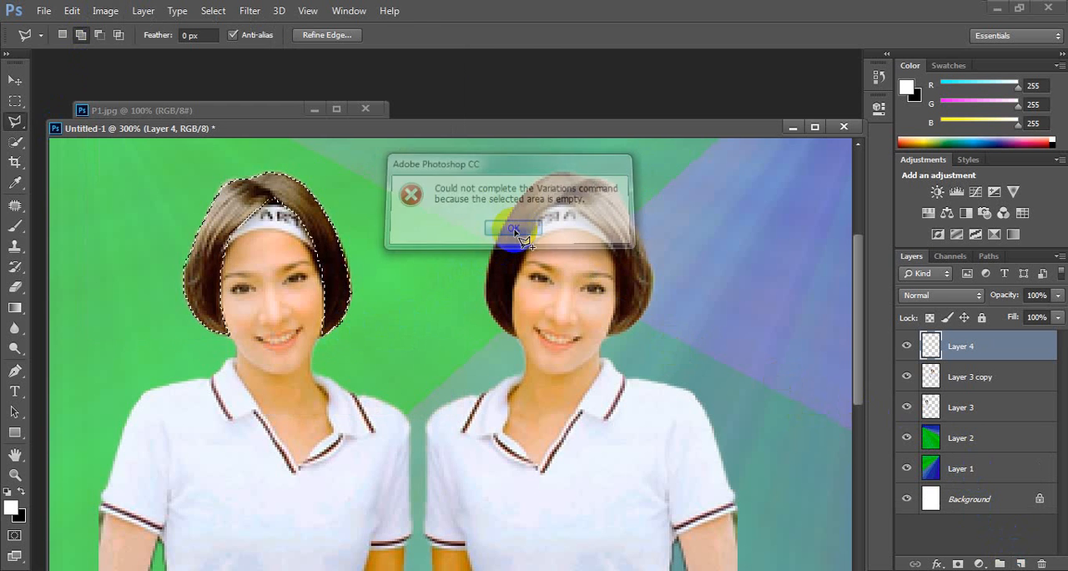
Step: Make Layer 3 the active layer and delete the empty Layer 4
left_click(968, 380)
left_click(972, 409)
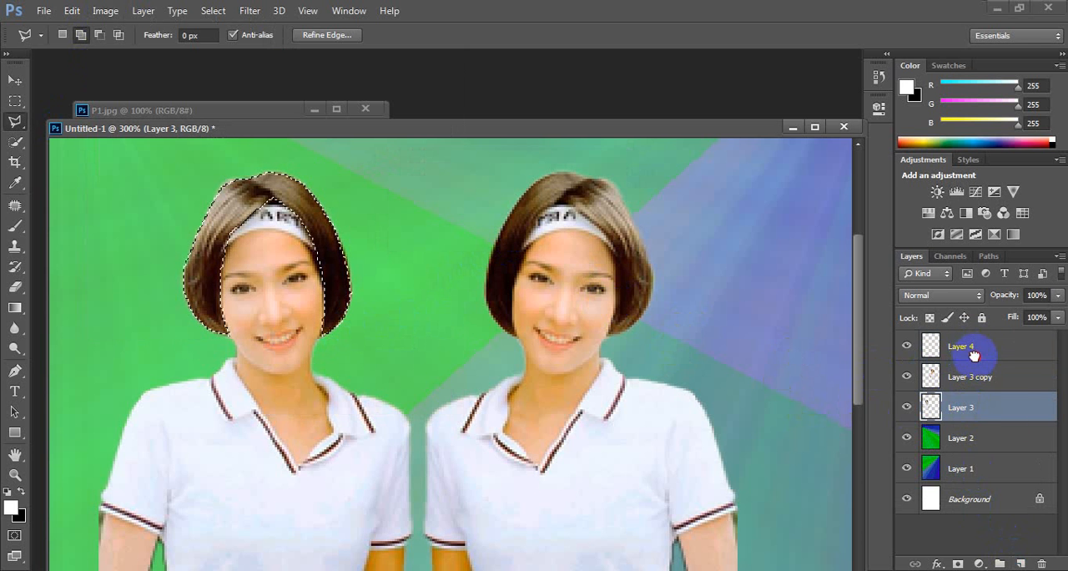
left_click_drag(973, 355, 1040, 561)
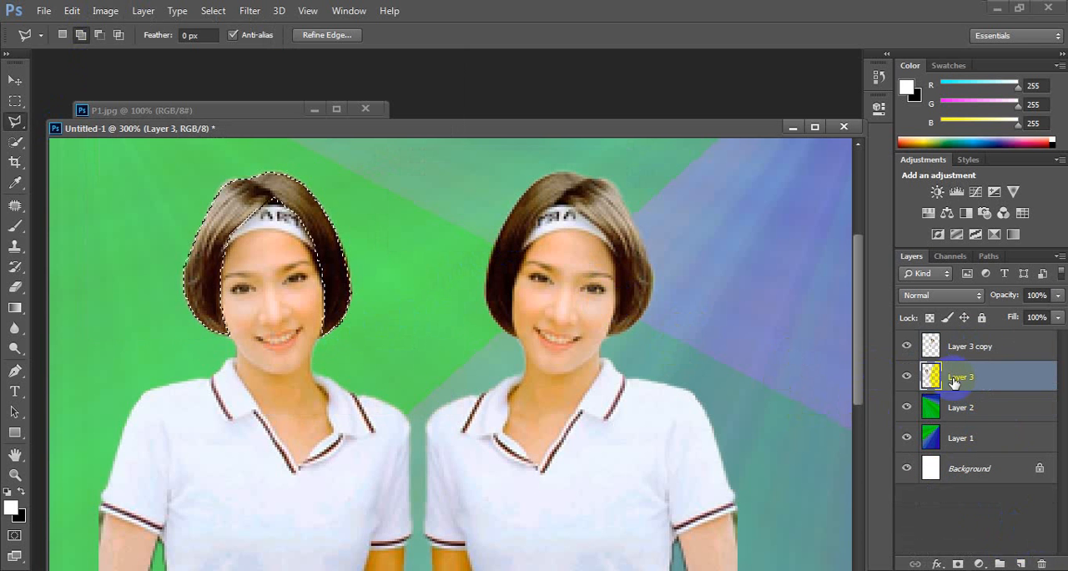
Step: Recolor the selected hair bright red using Variations, resetting to Original and adding More Red to the midtones, and deselect it
left_click(105, 11)
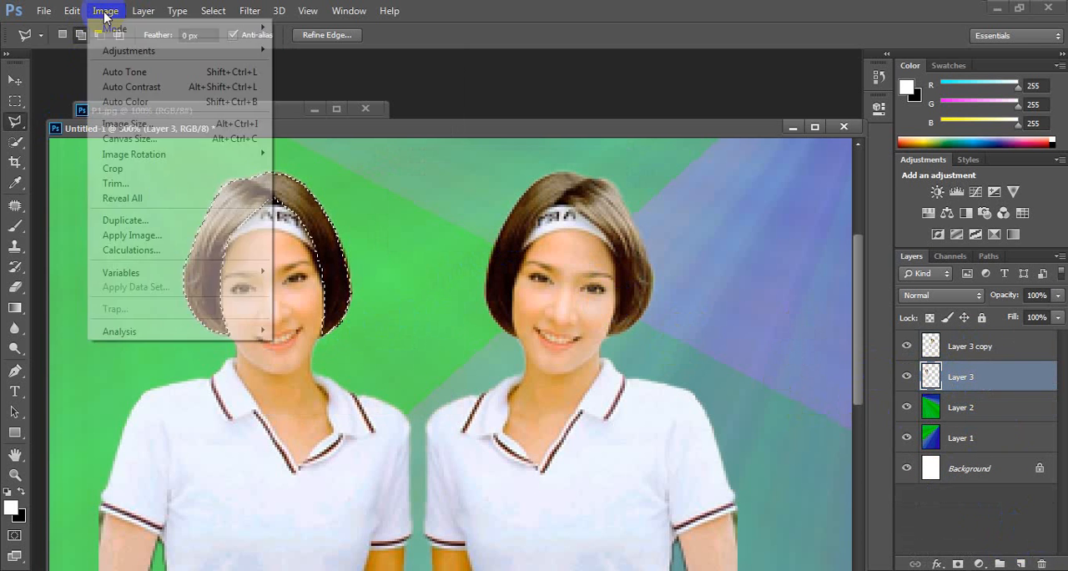
mouse_move(129, 50)
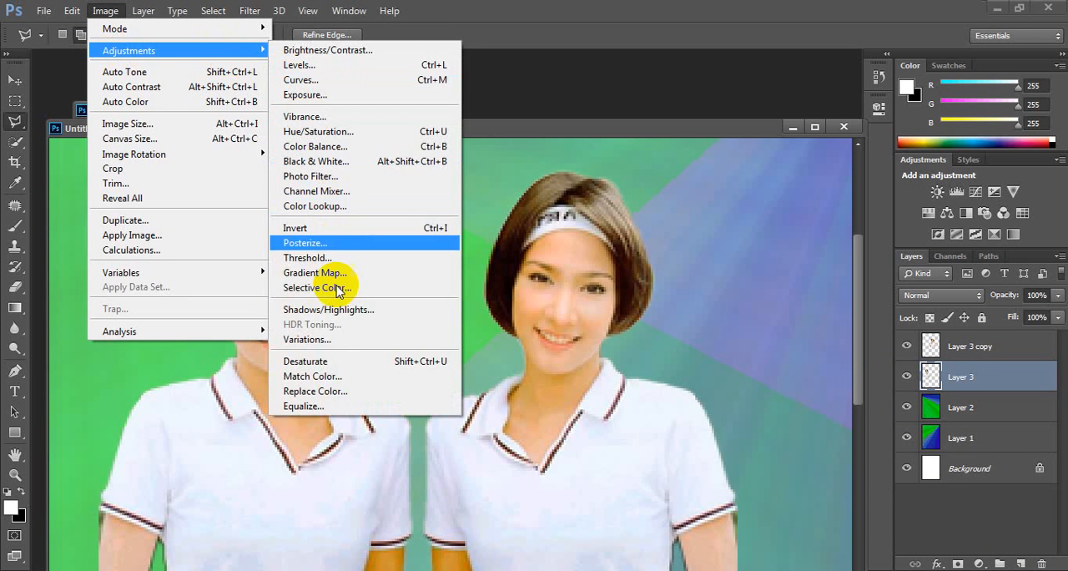
left_click(332, 340)
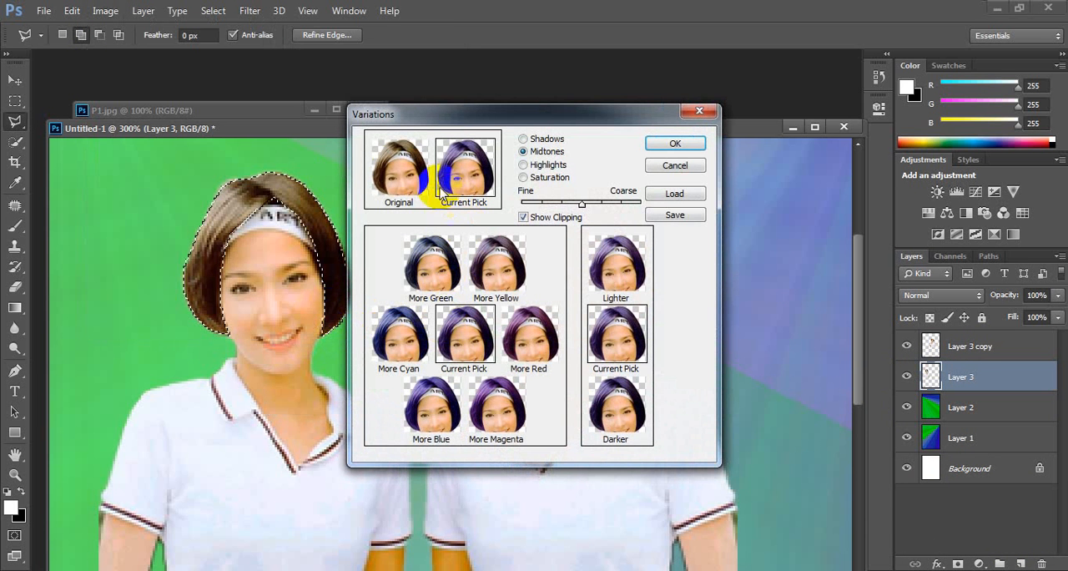
left_click(397, 171)
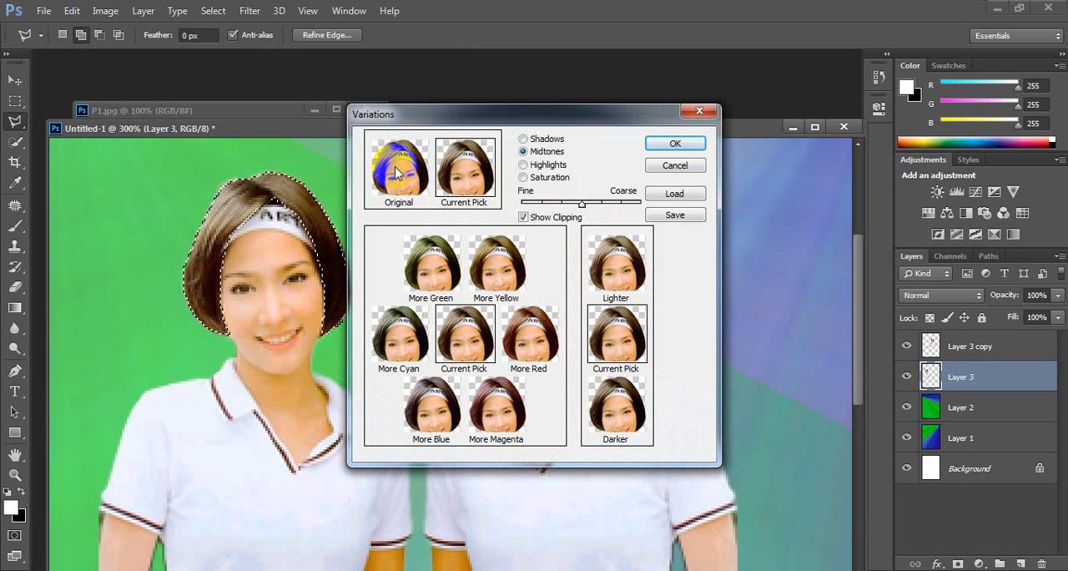
left_click(539, 345)
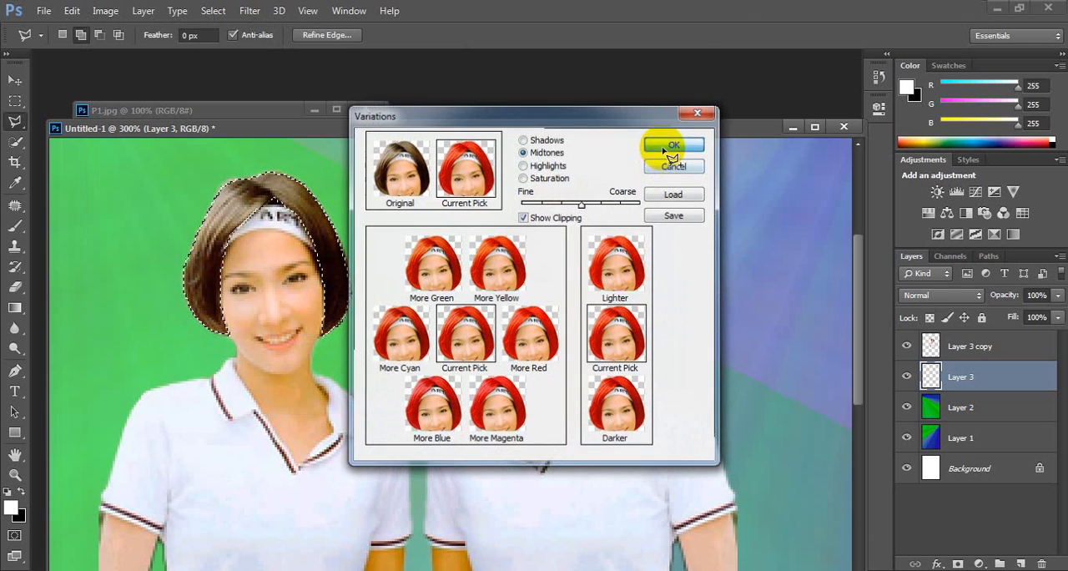
left_click(675, 144)
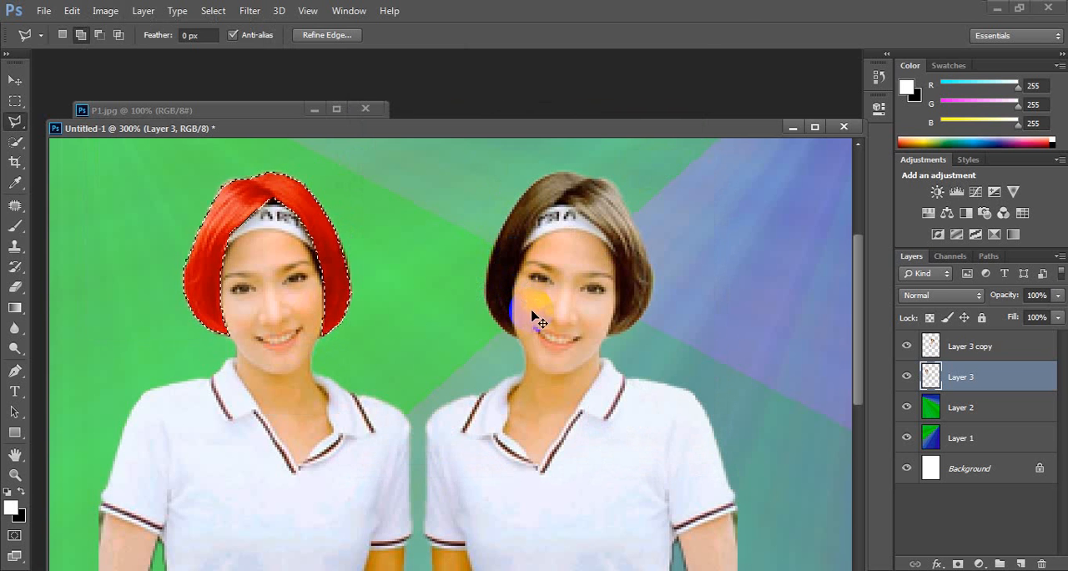
key("ctrl+d")
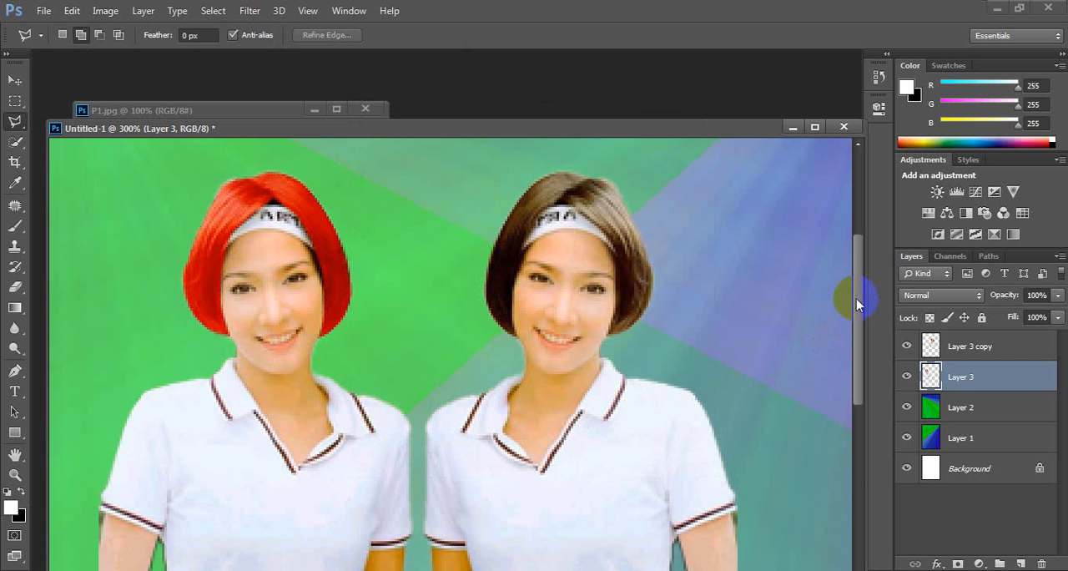
Step: Select the right woman's shirt with Quick Selection, subtracting the spilled background and adding back the missing shirt edge
left_click_drag(856, 299, 863, 337)
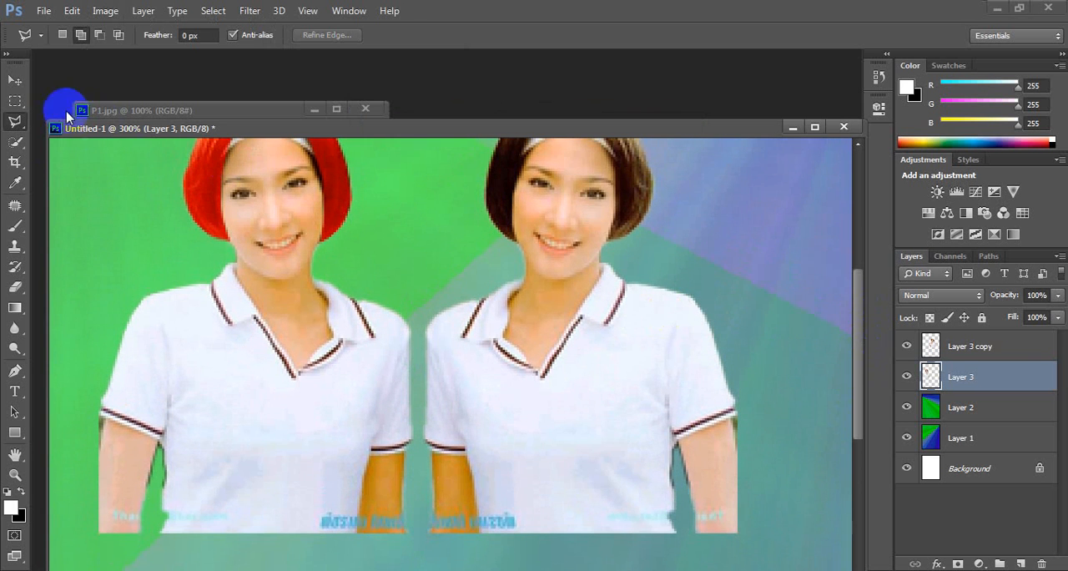
left_click(15, 141)
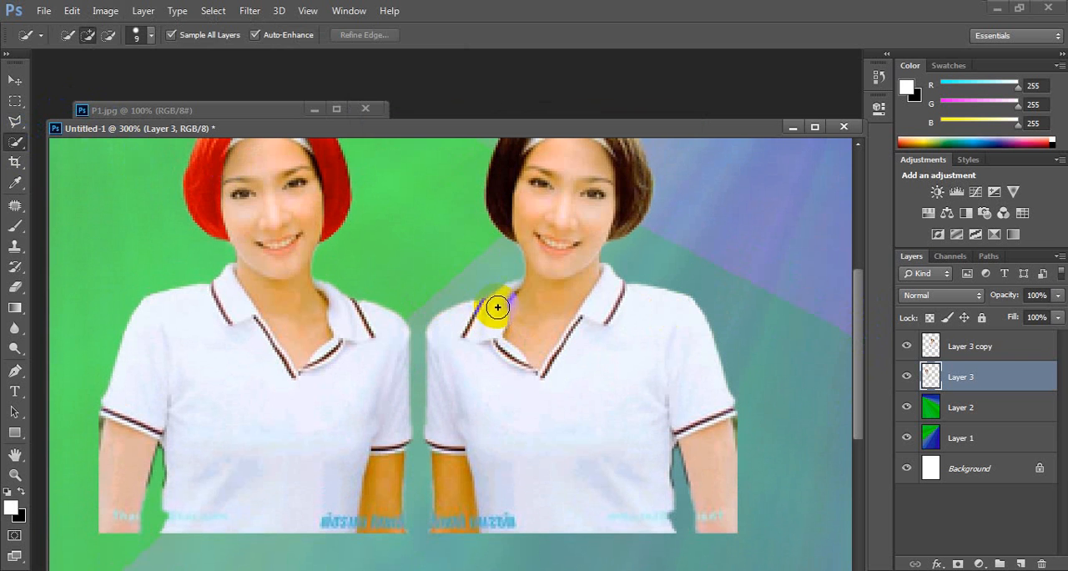
left_click_drag(494, 304, 470, 331)
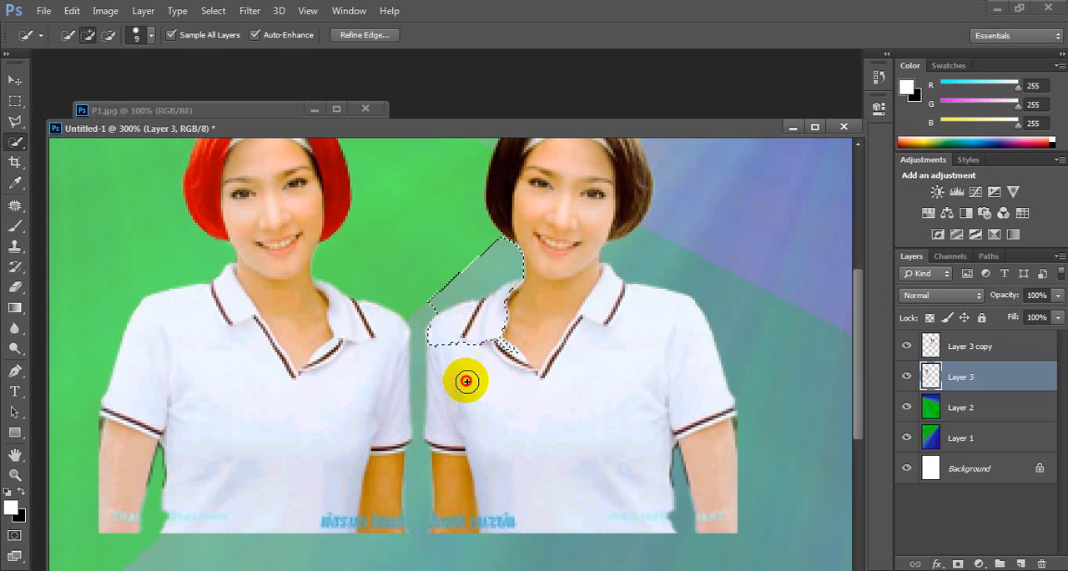
mouse_move(466, 381)
left_mouse_down()
mouse_move(567, 490)
mouse_move(609, 486)
mouse_move(635, 396)
left_mouse_up()
left_click_drag(551, 332, 576, 317)
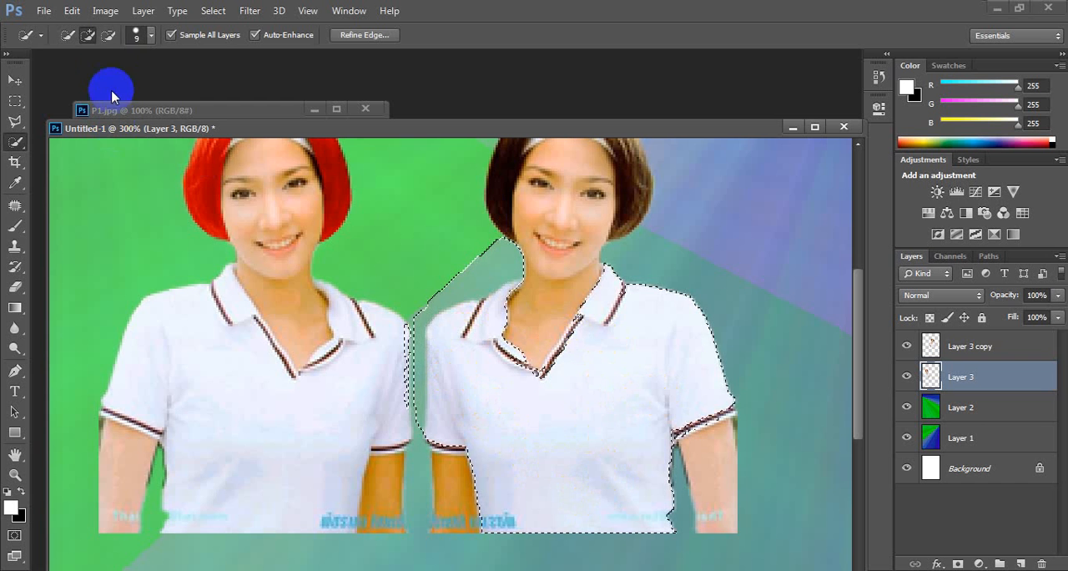
left_click(109, 35)
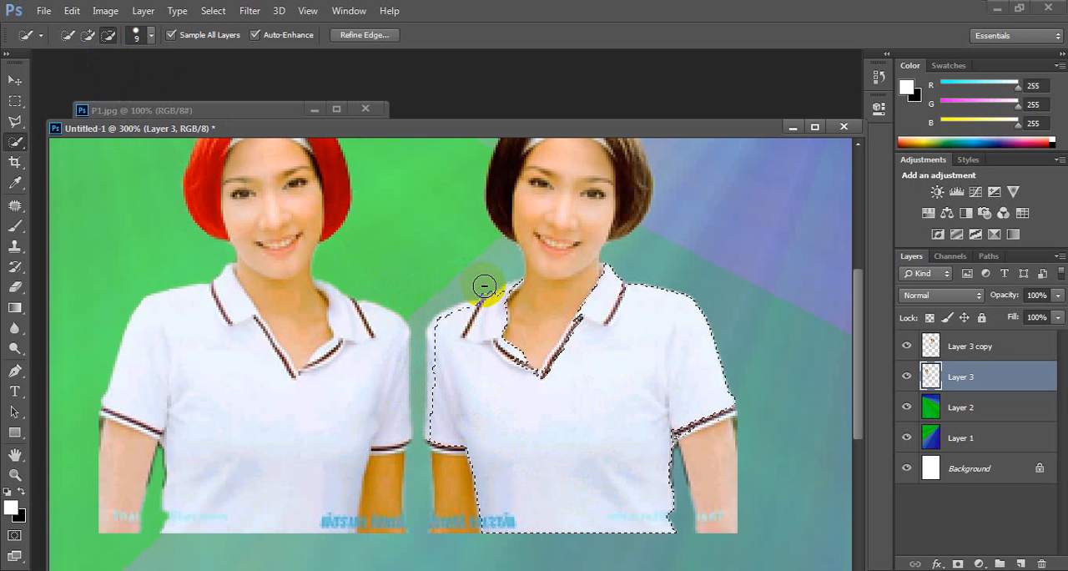
left_click(87, 35)
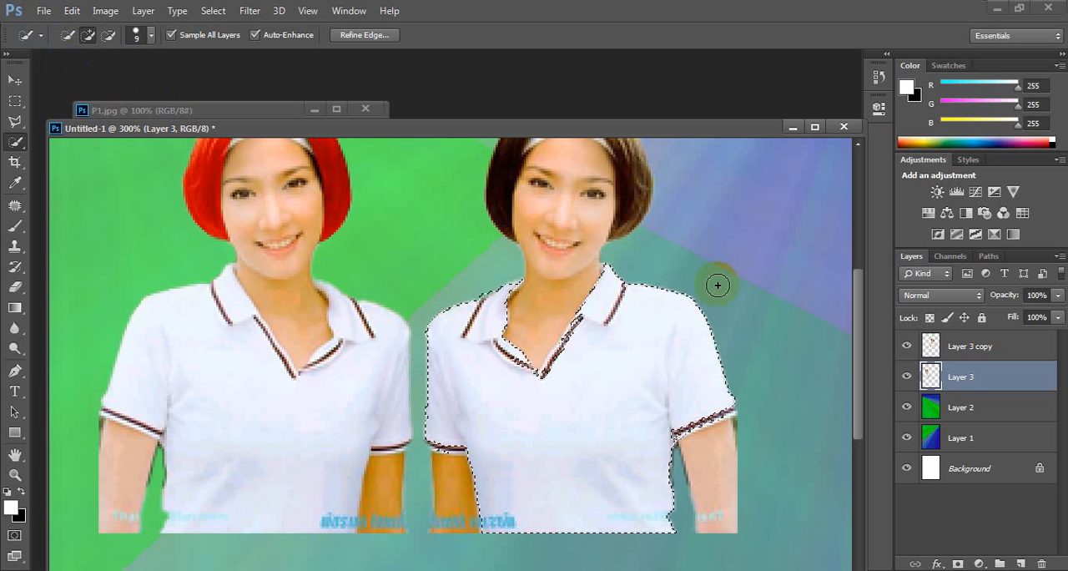
Step: Recolor the selected shirt on Layer 3 copy with Variations, resetting to Original, adding midtone More Cyan, More Green, More Yellow and Darker, and deselect it
left_click(988, 346)
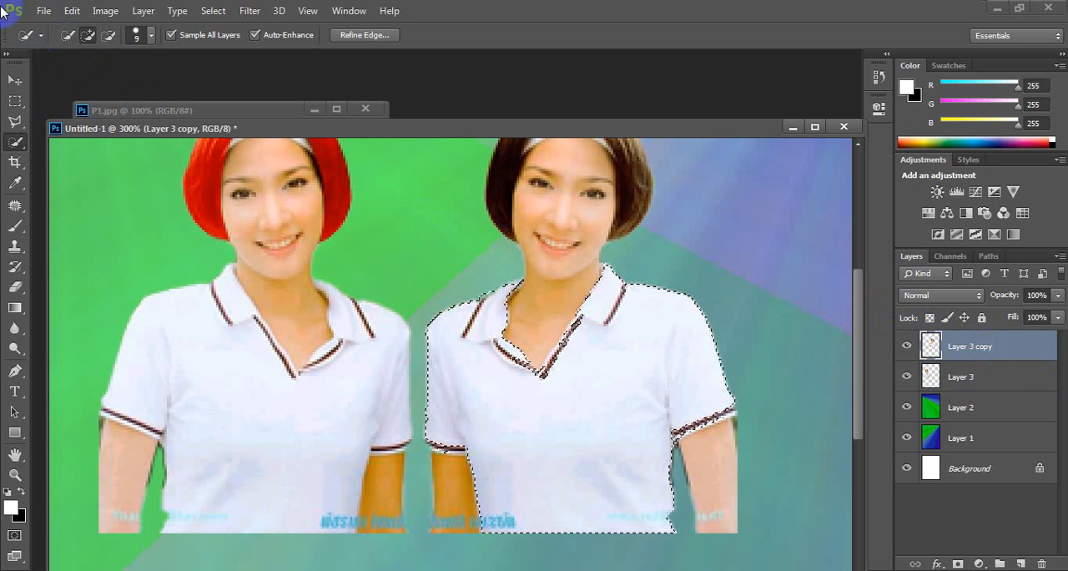
left_click(106, 12)
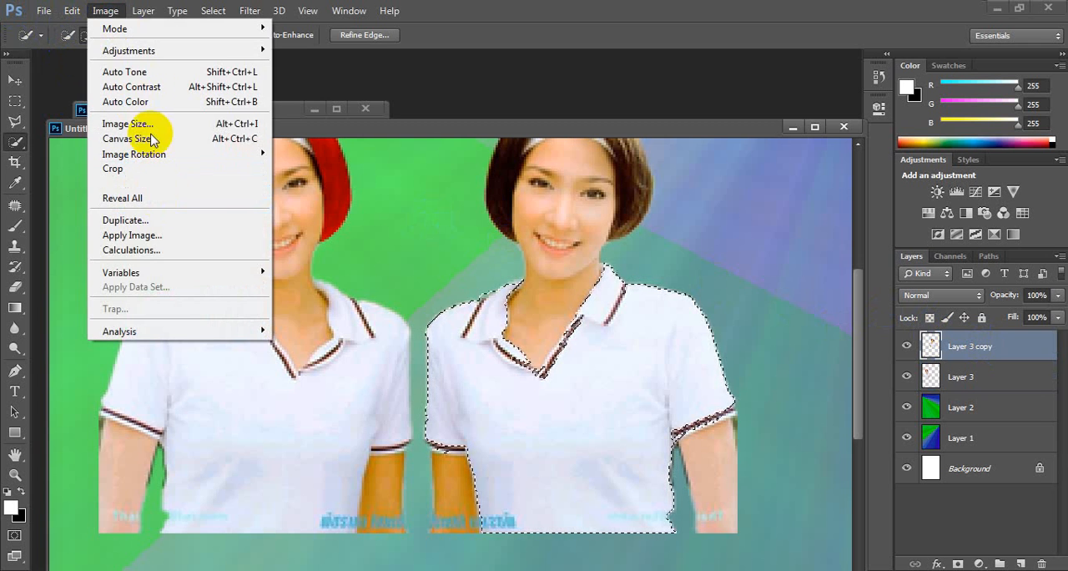
mouse_move(150, 52)
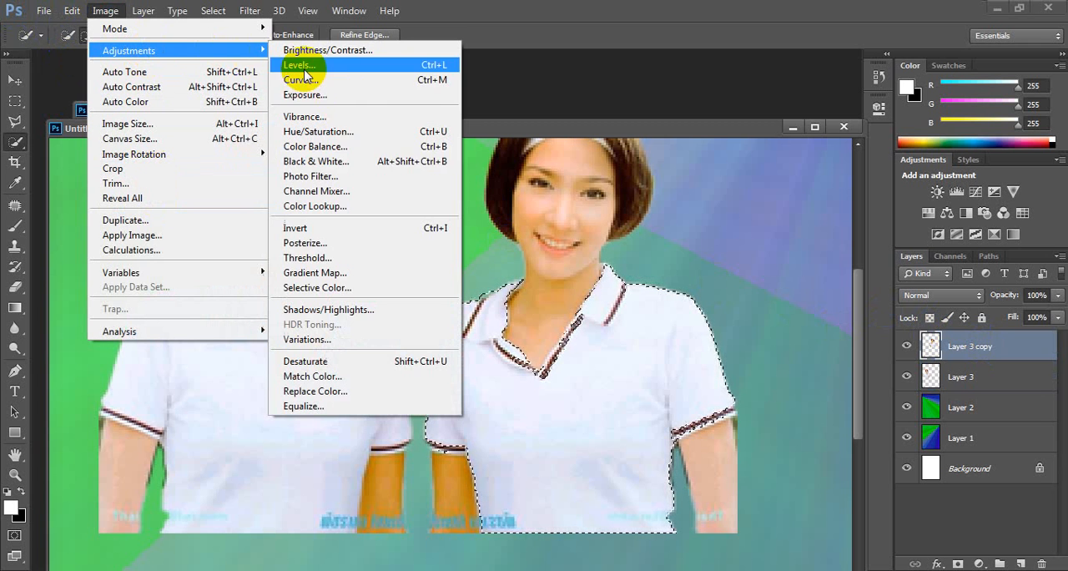
left_click(324, 339)
left_click(292, 96)
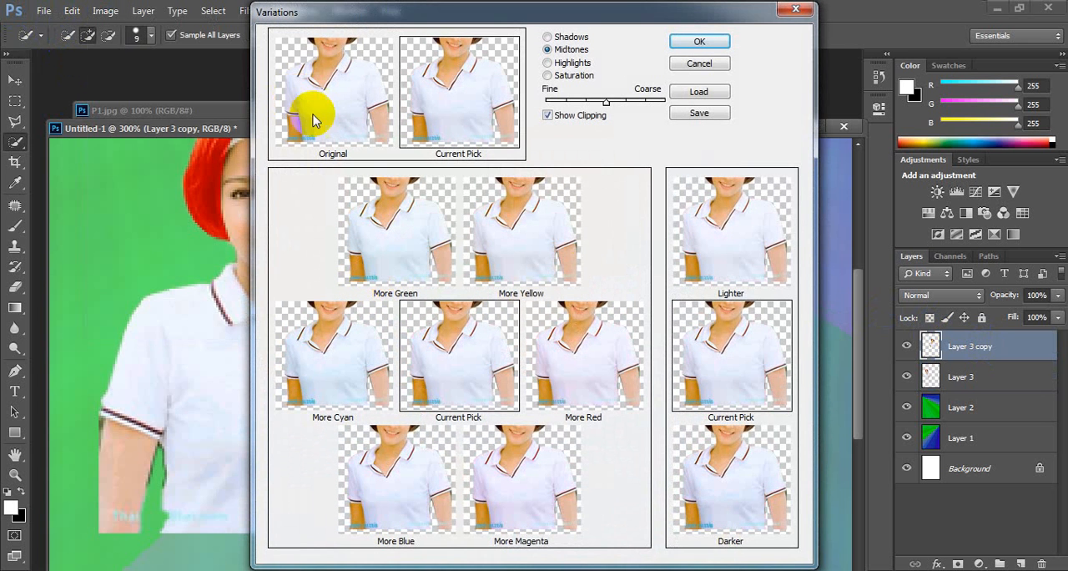
left_click(373, 362)
left_click(397, 240)
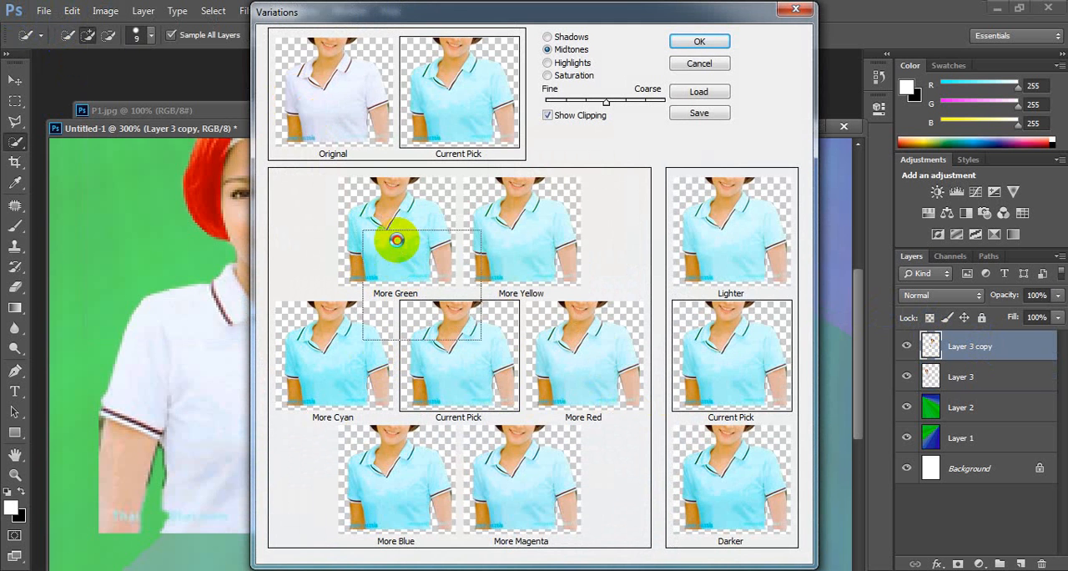
left_click(508, 239)
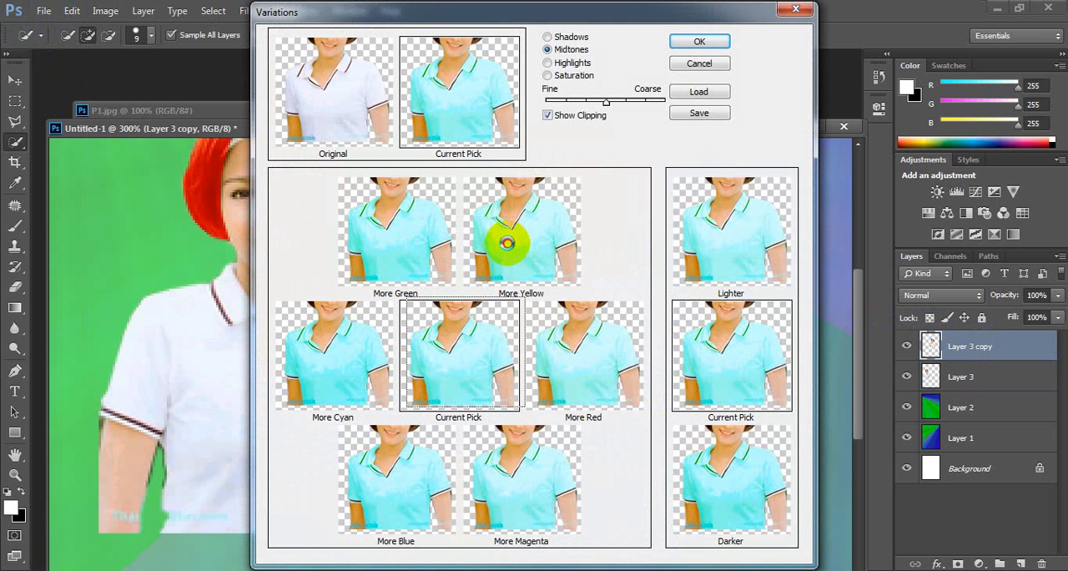
left_click(725, 473)
left_click(728, 480)
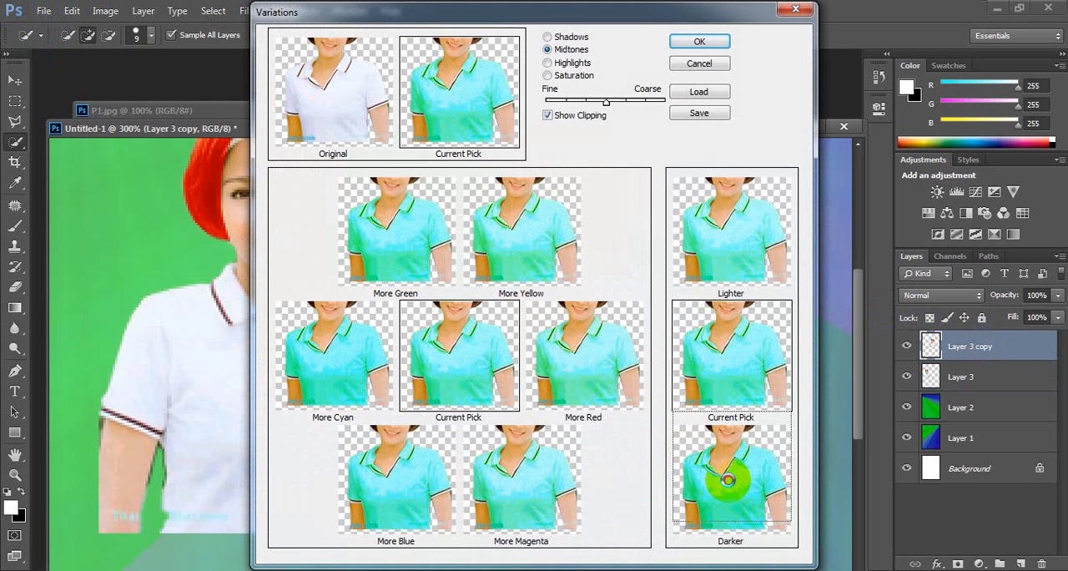
left_click(727, 479)
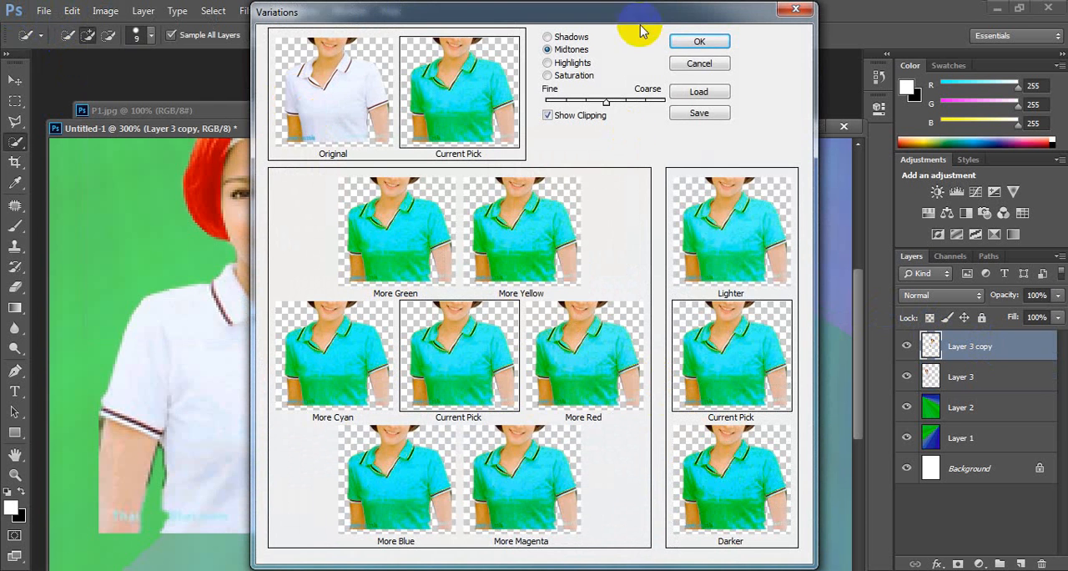
left_click(681, 43)
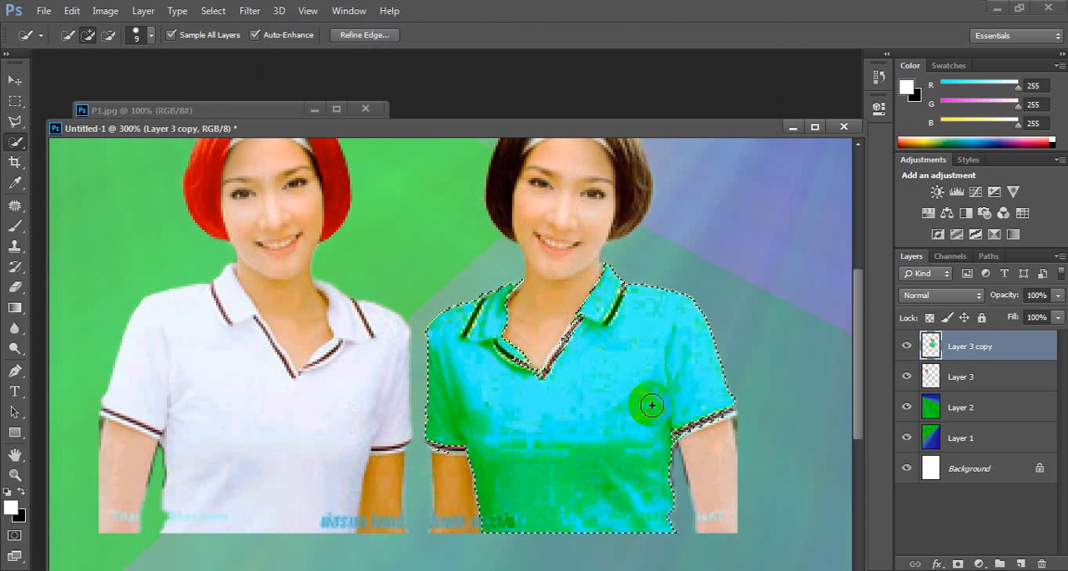
key("ctrl+d")
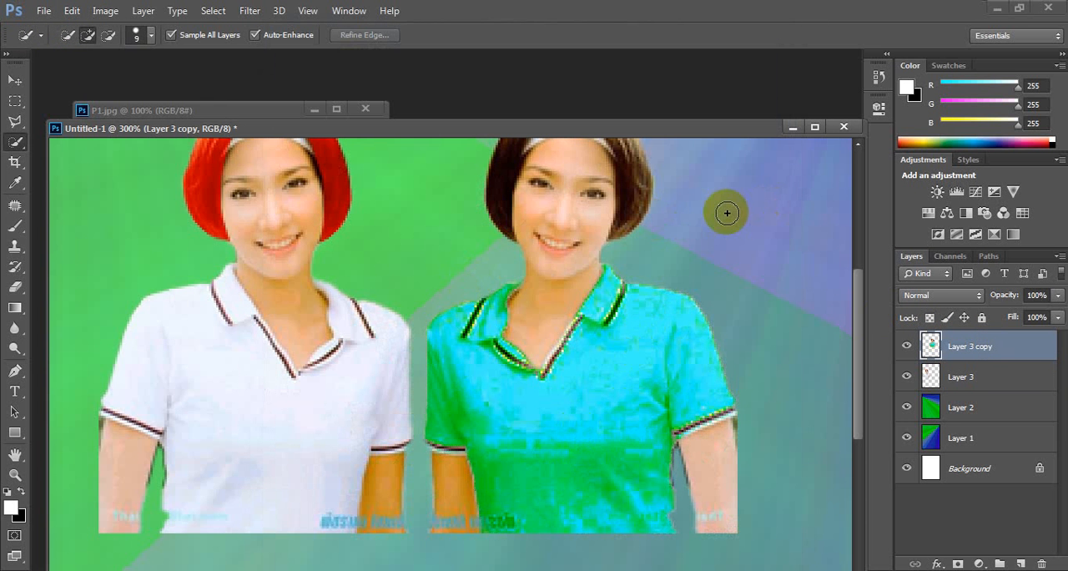
Step: Try to move the right woman lower on the canvas by herself at 100% zoom
key("ctrl+minus")
key("ctrl+minus")
key("ctrl+minus")
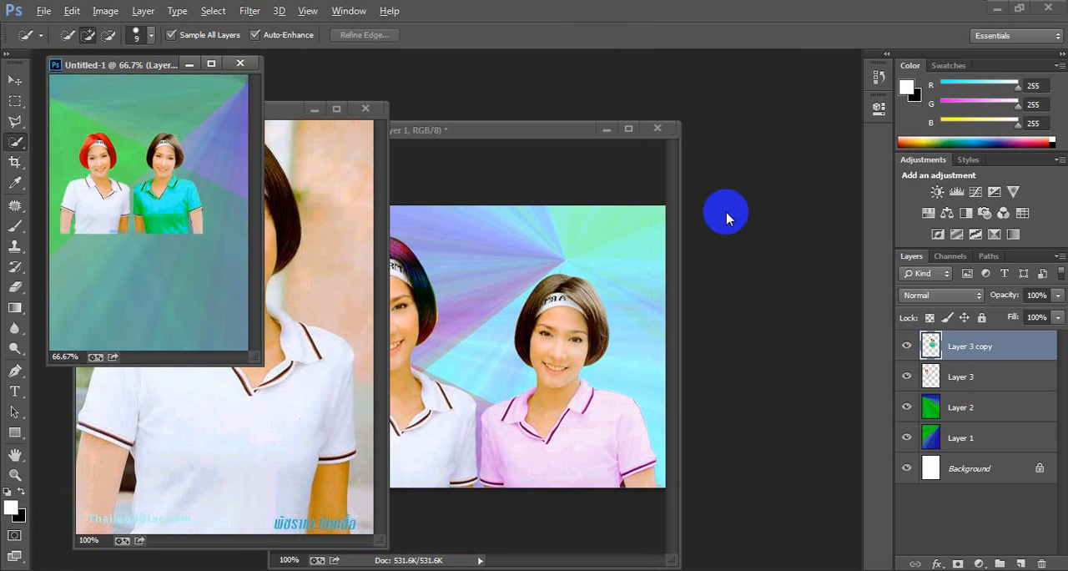
key("ctrl+plus")
key("ctrl+plus")
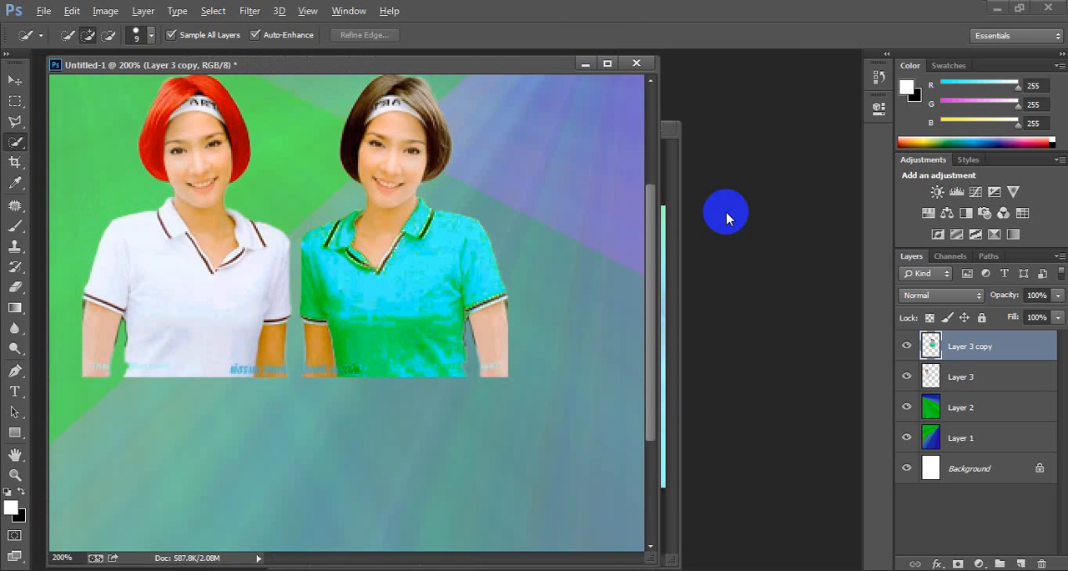
key("ctrl+minus")
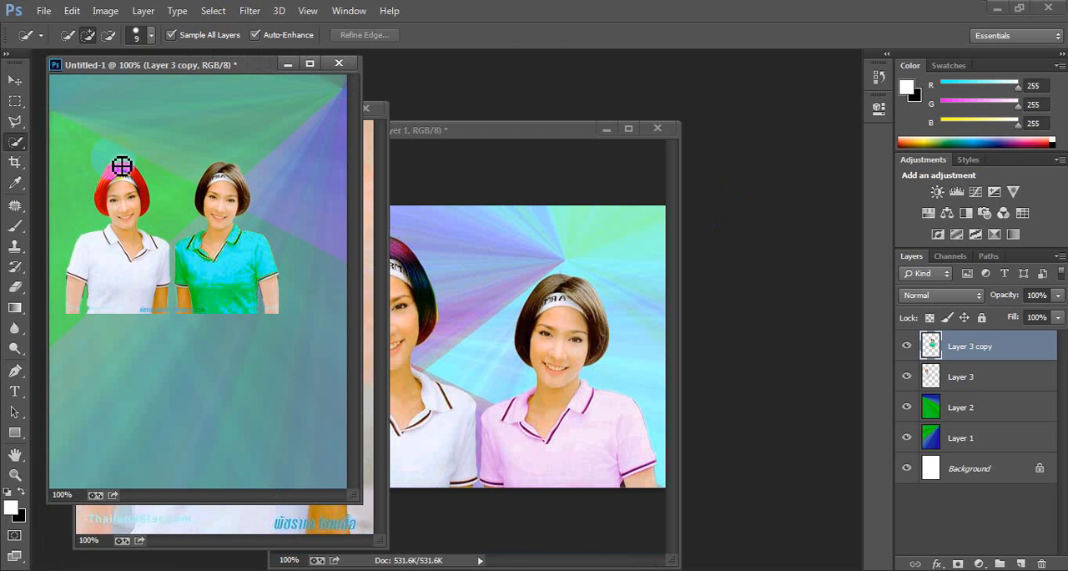
left_click(15, 79)
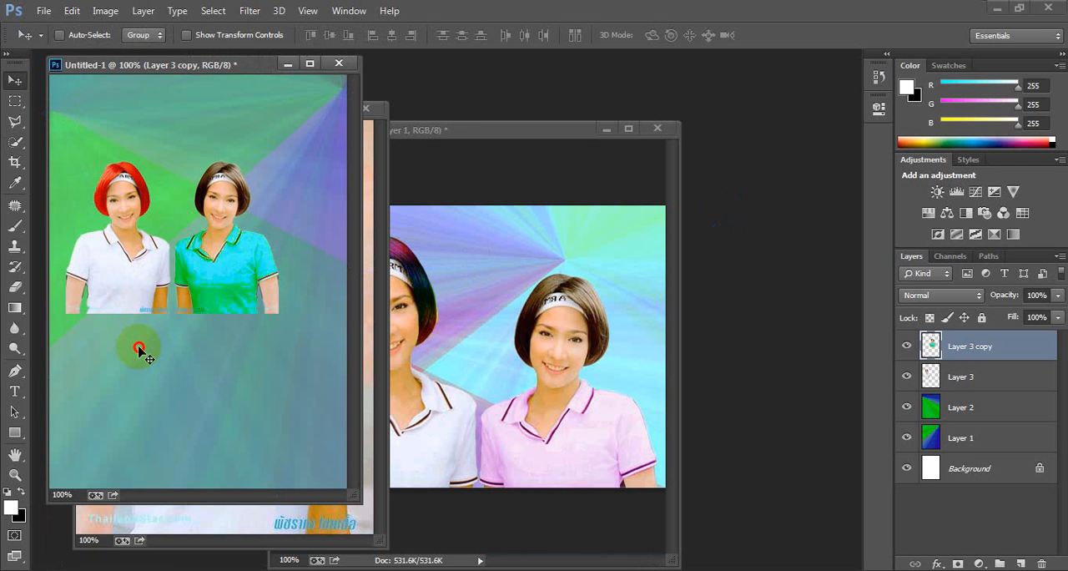
left_click_drag(165, 210, 175, 326)
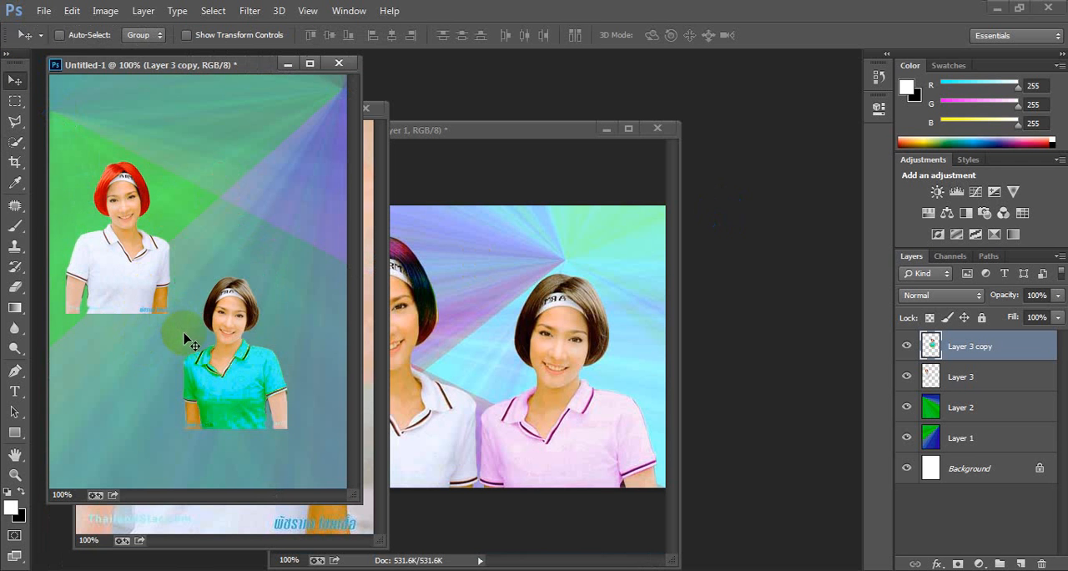
key("ctrl+z")
Step: Merge Layer 3 with Layer 3 copy and move the pair of women down to the canvas's lower edge
left_click(973, 372)
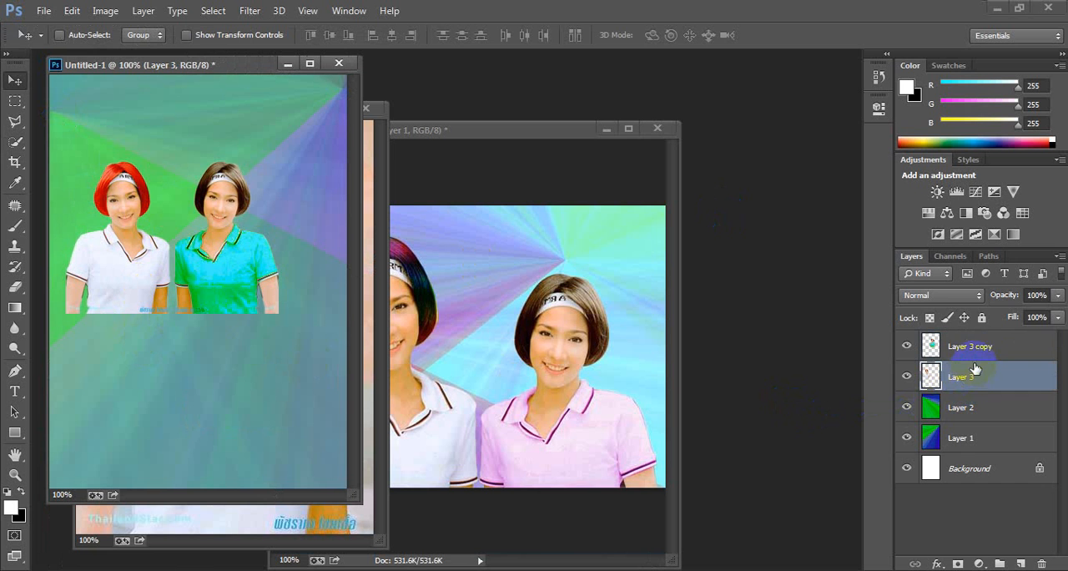
left_click(976, 345, "shift")
right_click(979, 344)
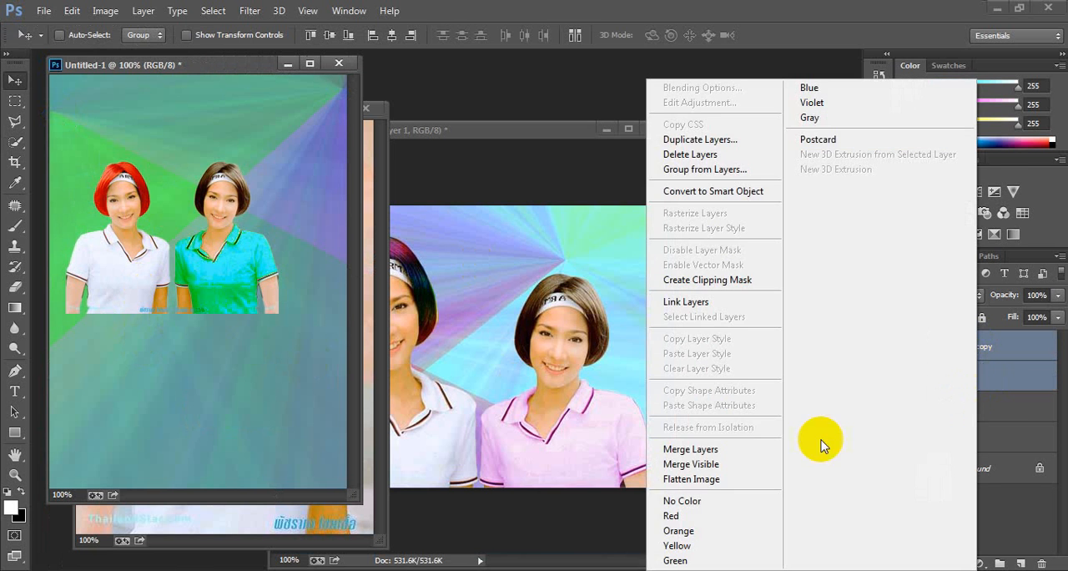
left_click(714, 451)
left_click_drag(205, 241, 235, 432)
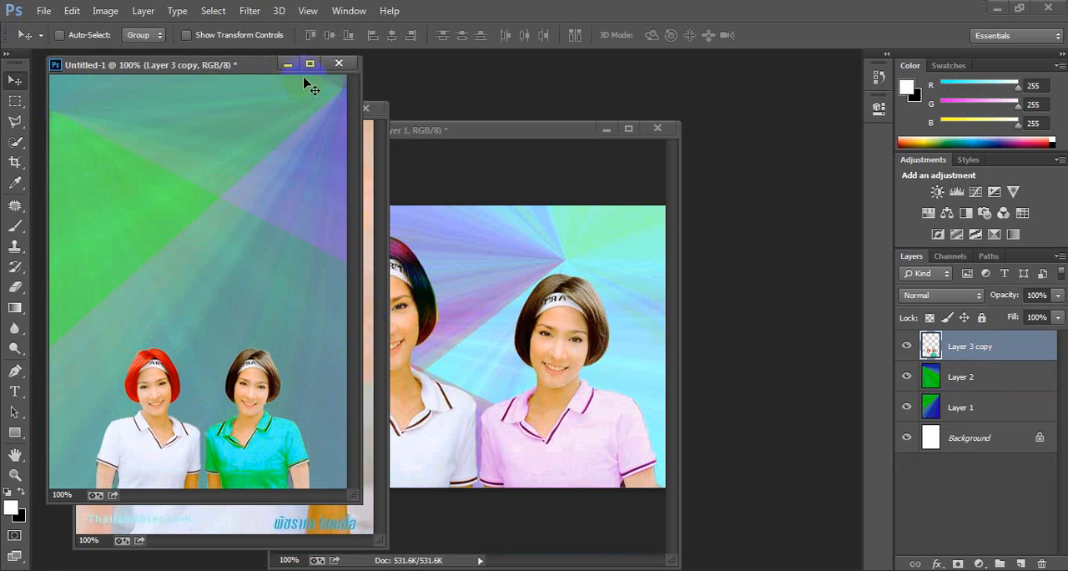
Step: Arrange the Untitled-1 and Finish 02.jpg documents side by side for comparison
left_click_drag(233, 71, 614, 291)
left_click_drag(543, 131, 336, 110)
left_click_drag(534, 292, 566, 117)
left_click(659, 436)
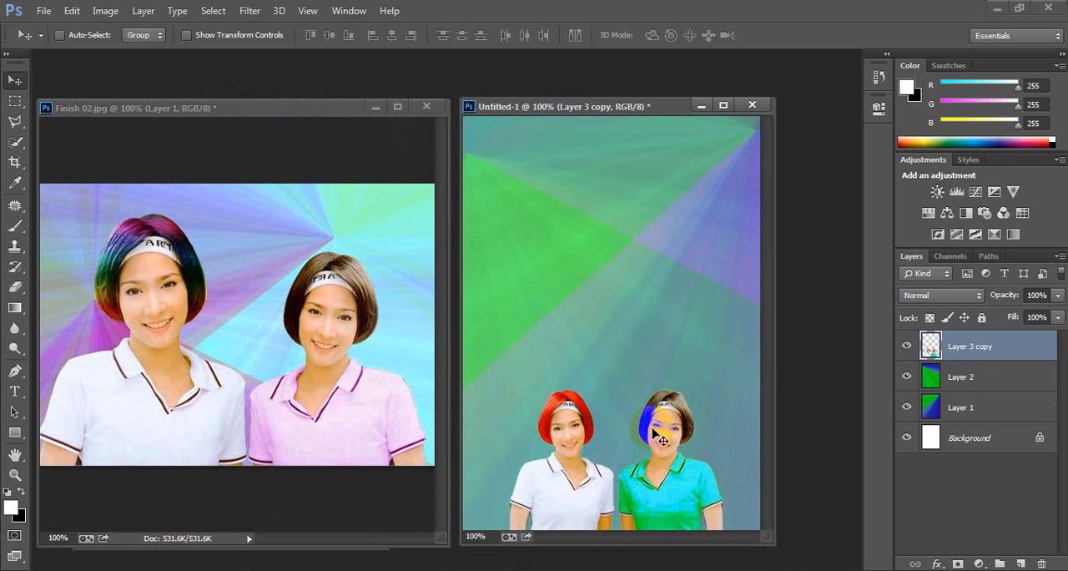
Step: Scale the merged women to about 134% with Free Transform, keeping their proportions, and shift them up and slightly left
key("ctrl+t")
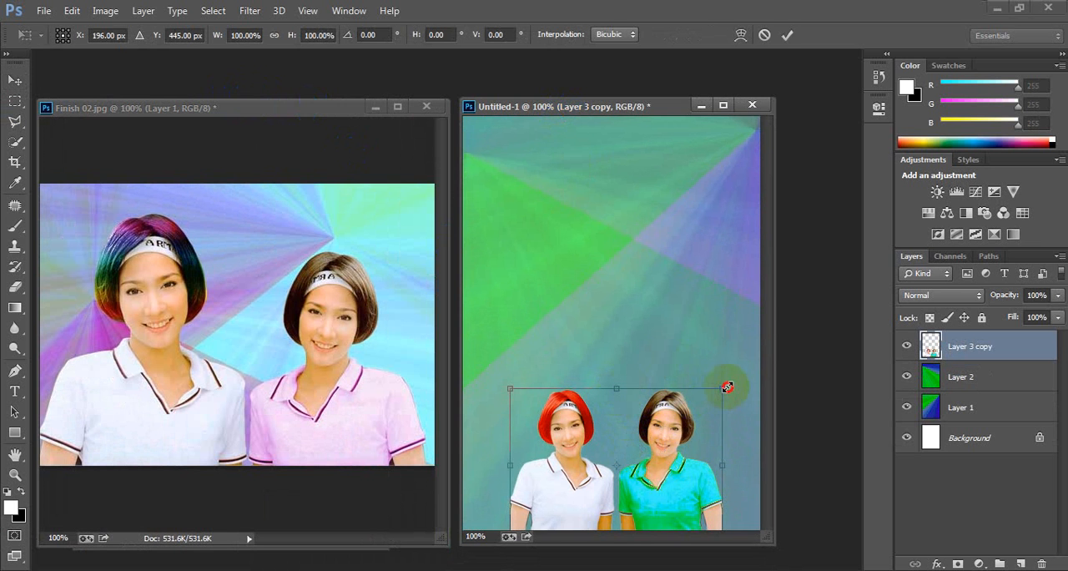
left_click_drag(727, 386, 715, 322)
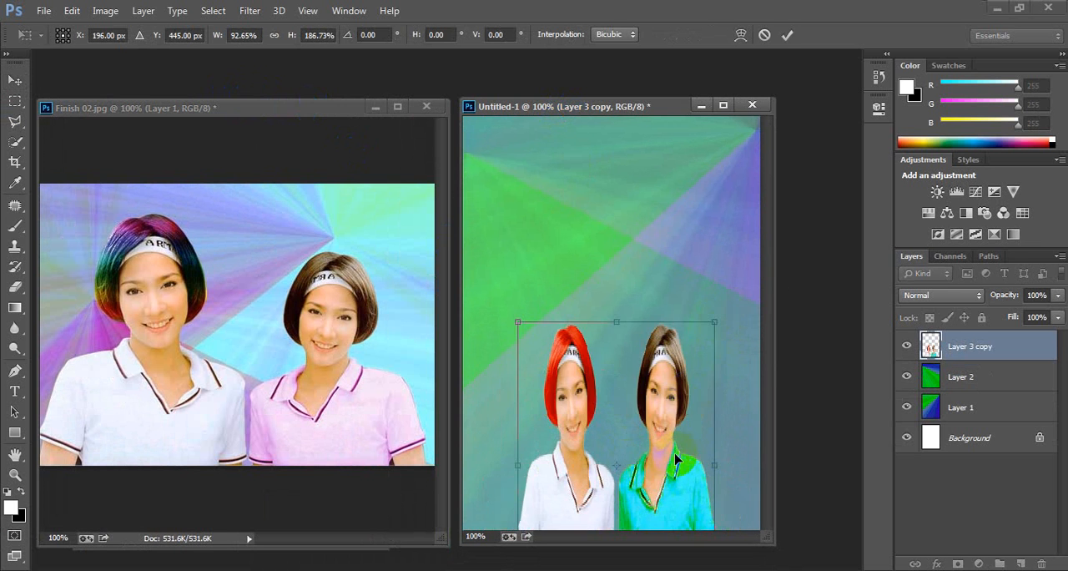
key("ctrl+z")
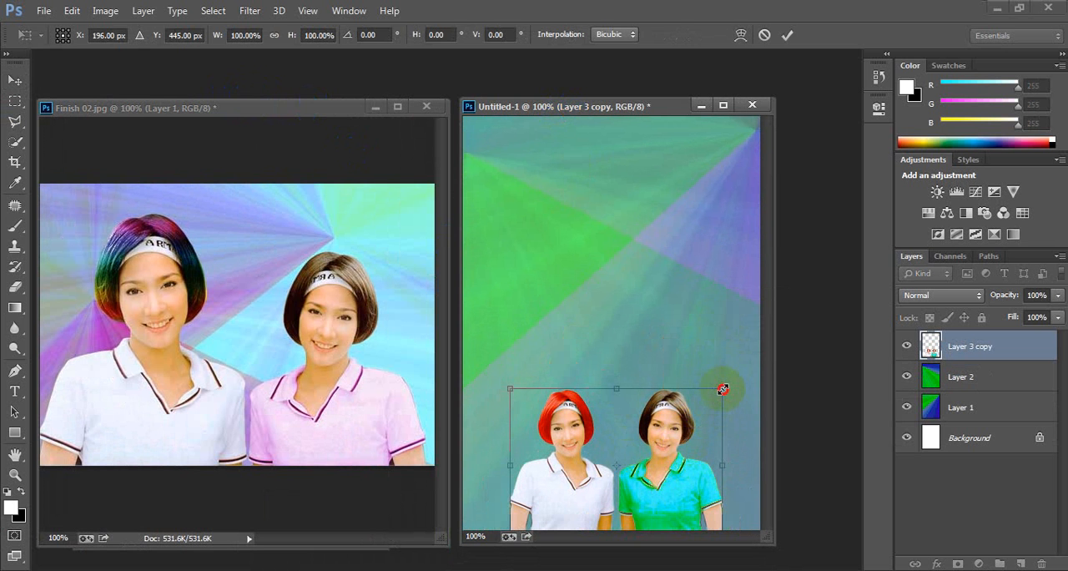
left_click_drag(723, 389, 738, 331)
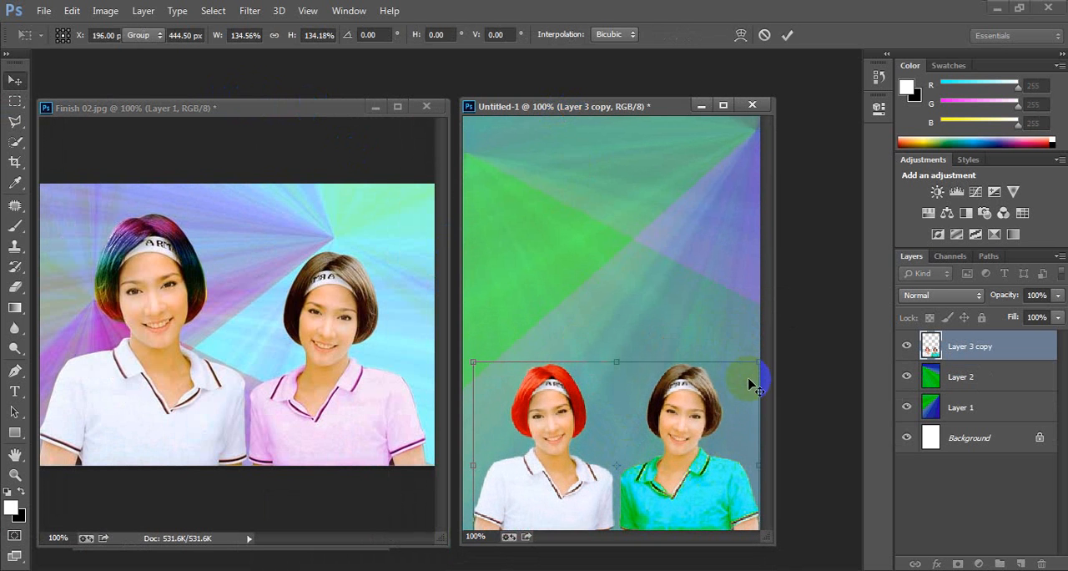
key("Return")
left_click_drag(586, 508, 575, 468)
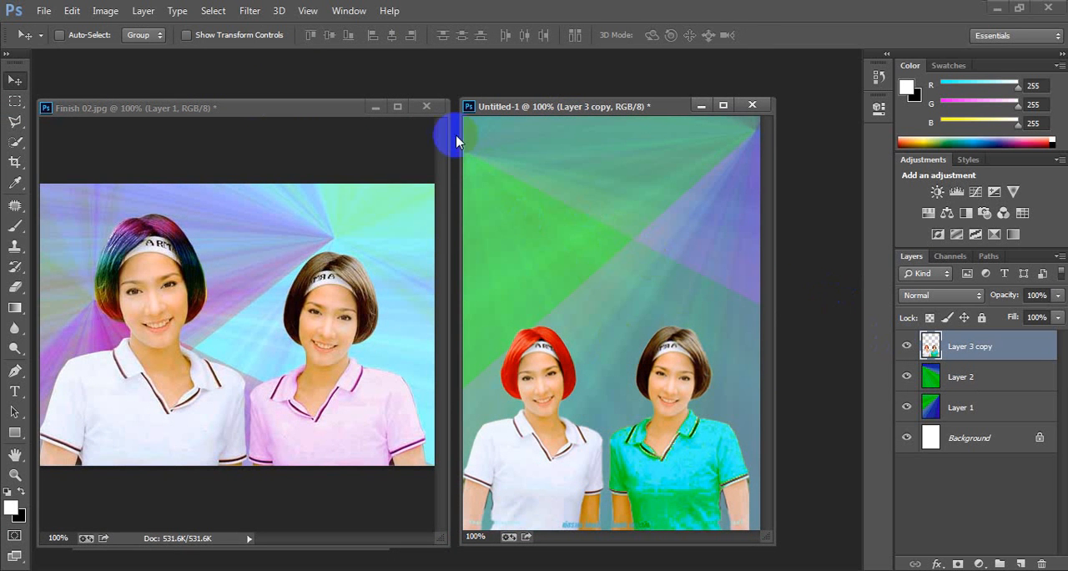
Step: Close Finish 02.jpg and P1.jpg and reposition the remaining Untitled-1 document near the middle of the workspace
left_click(427, 106)
left_click(511, 232)
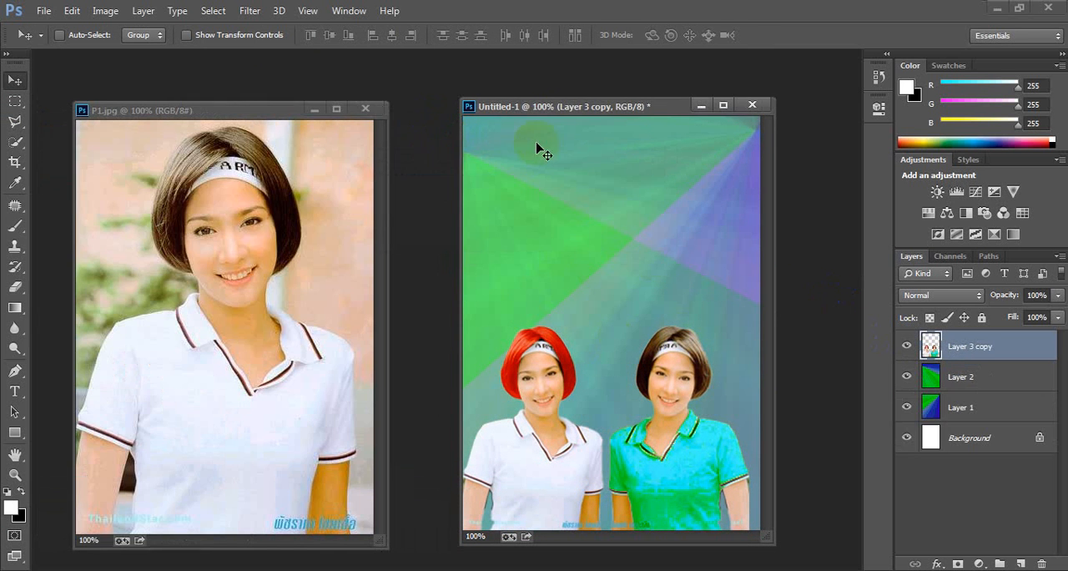
left_click(367, 108)
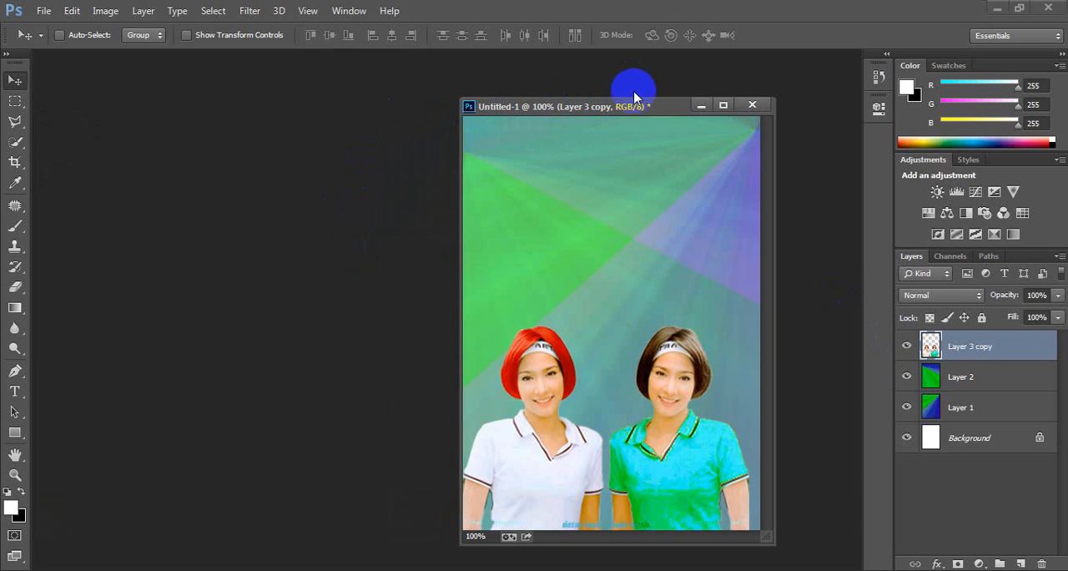
left_click_drag(541, 112, 433, 107)
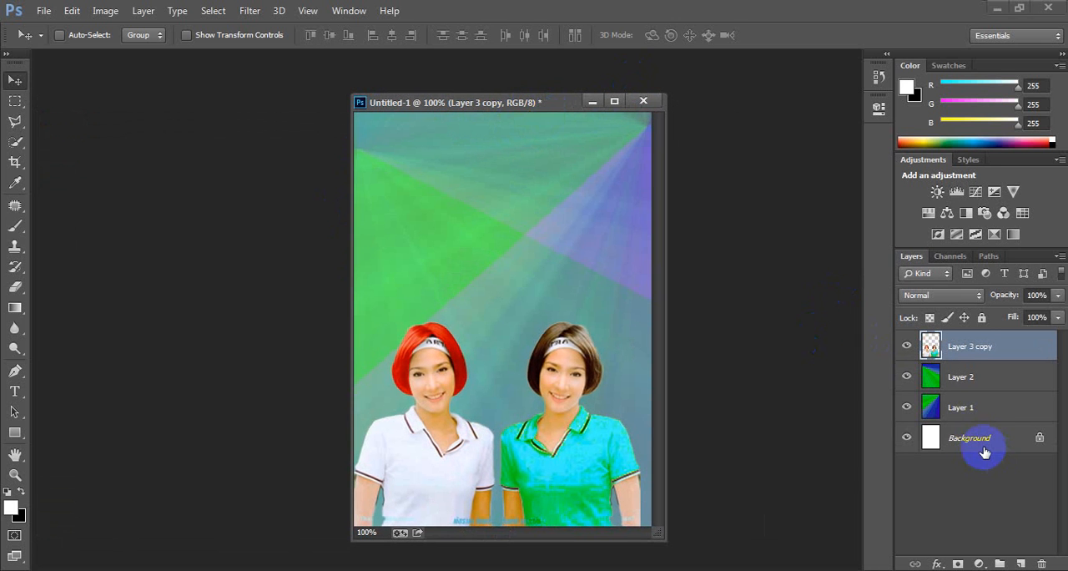
Step: Merge all layers, from Layer 3 copy down to Background, into a single layer
left_click(980, 447, "shift")
right_click(968, 407)
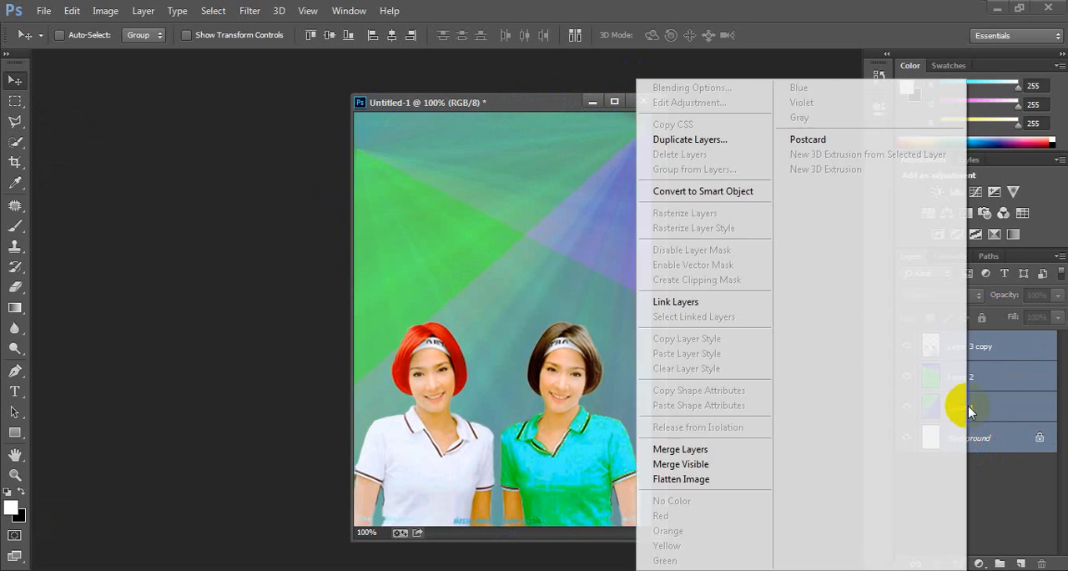
left_click(704, 445)
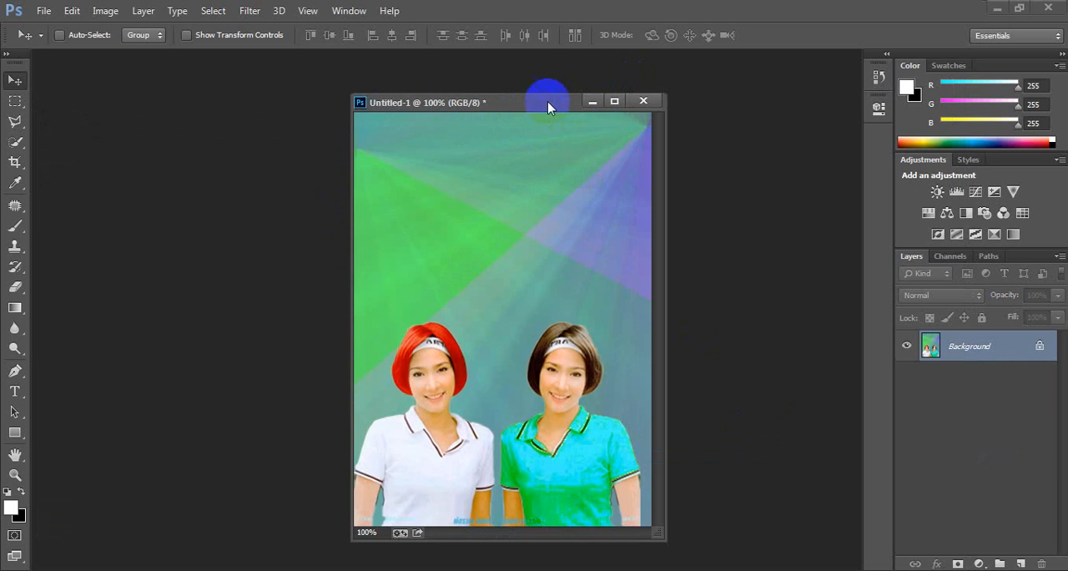
left_click_drag(548, 102, 416, 104)
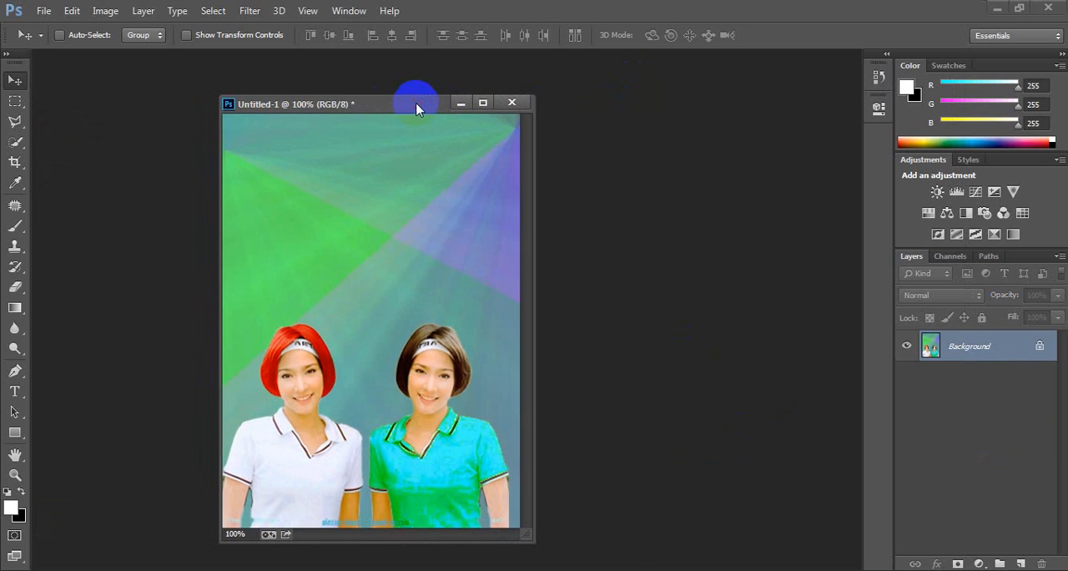
Step: Save the composite to the Desktop as a JPEG named Untitled-1, with quality 12 Maximum and Baseline Optimized format
left_click(43, 10)
left_click(84, 198)
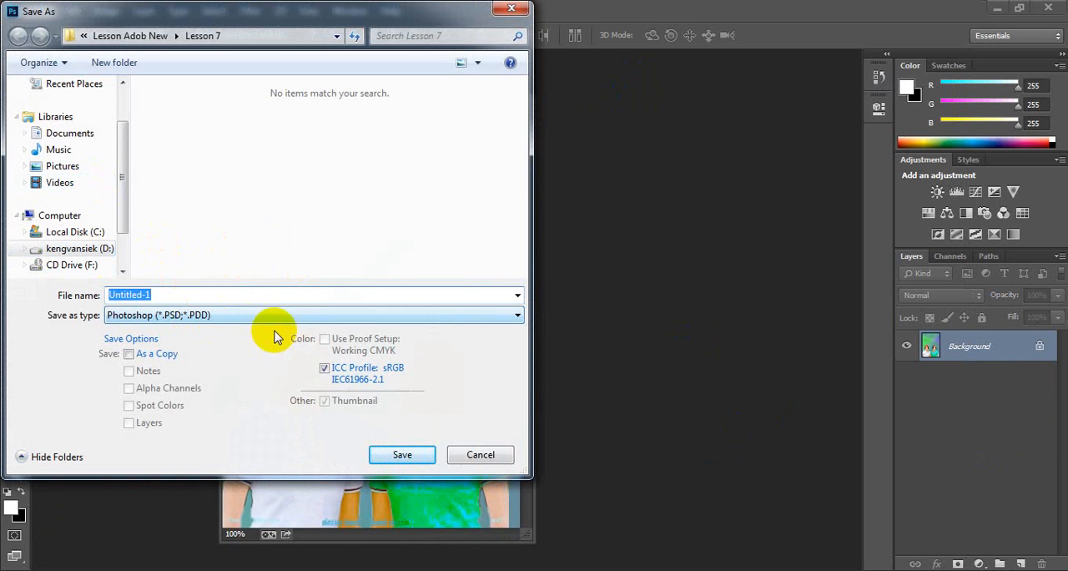
left_click(287, 322)
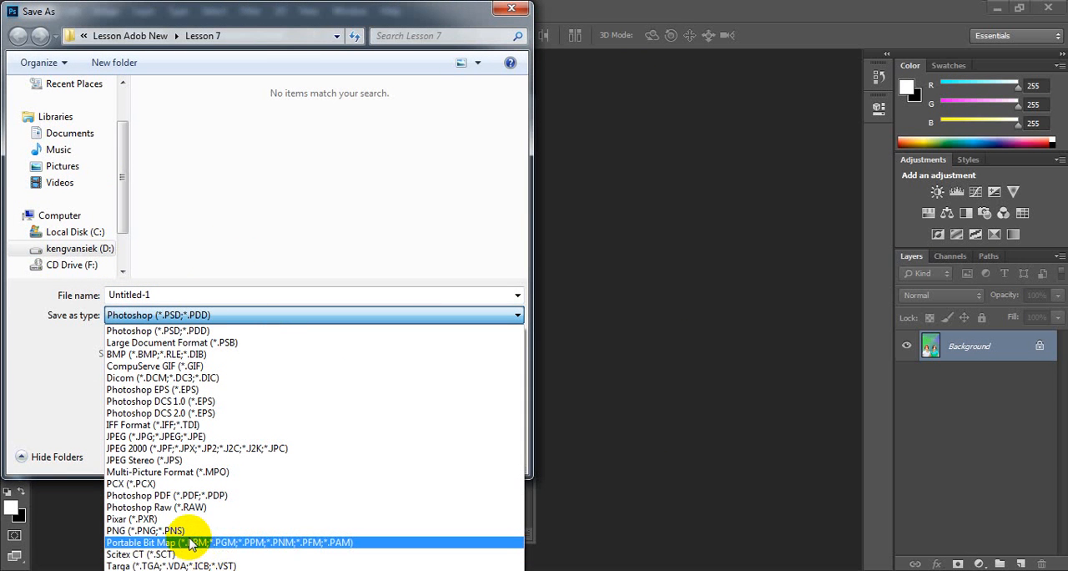
left_click(192, 437)
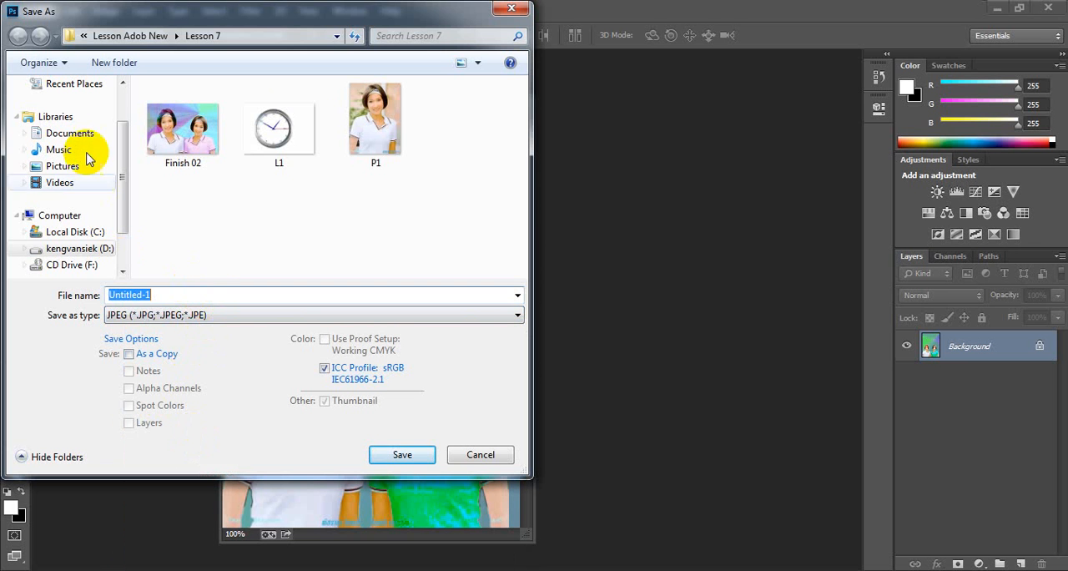
scroll(117, 150, "up", 2)
left_click(65, 107)
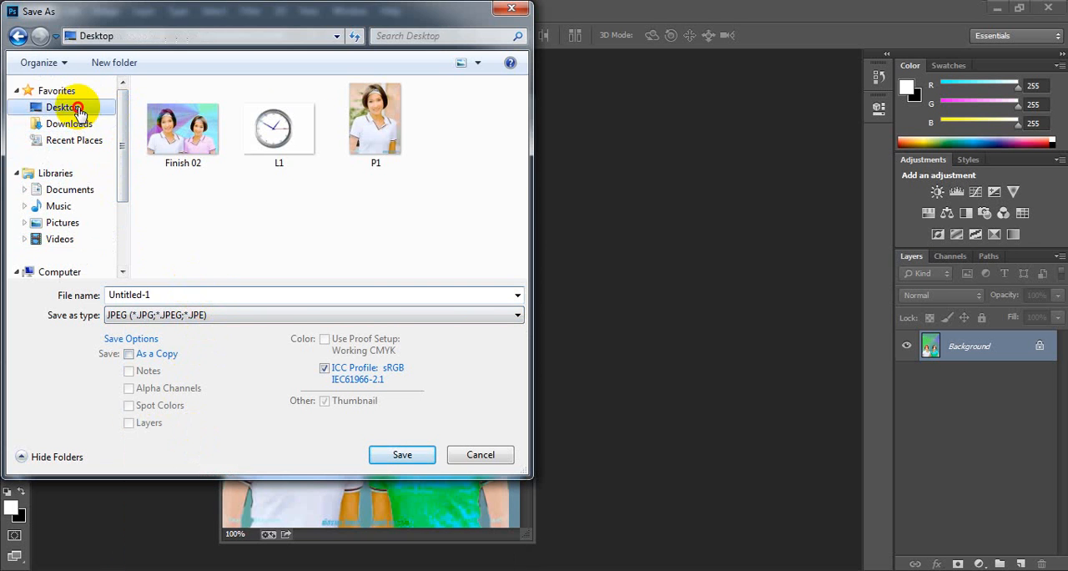
left_click(404, 459)
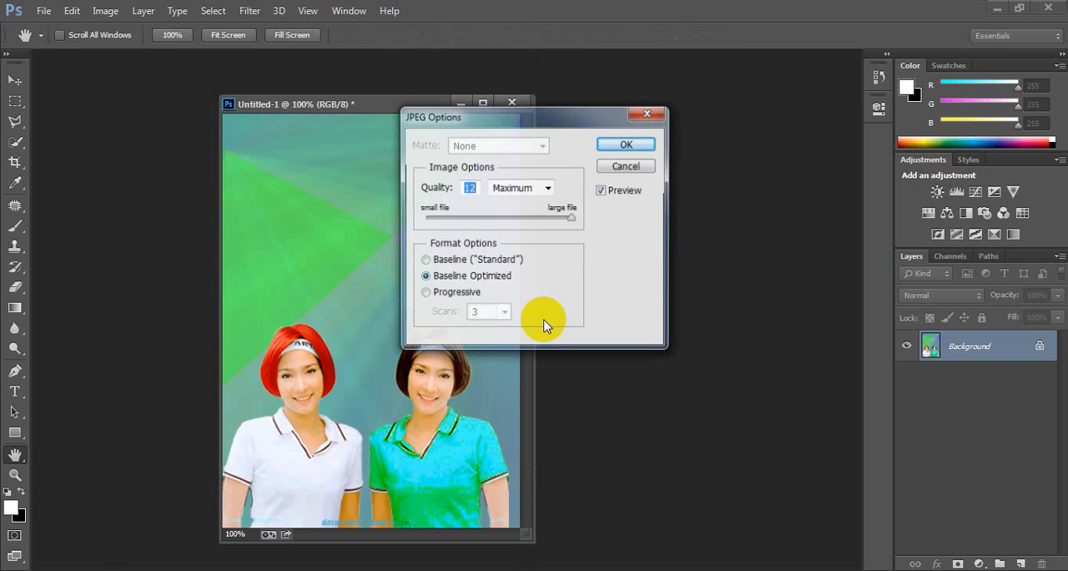
left_click(614, 145)
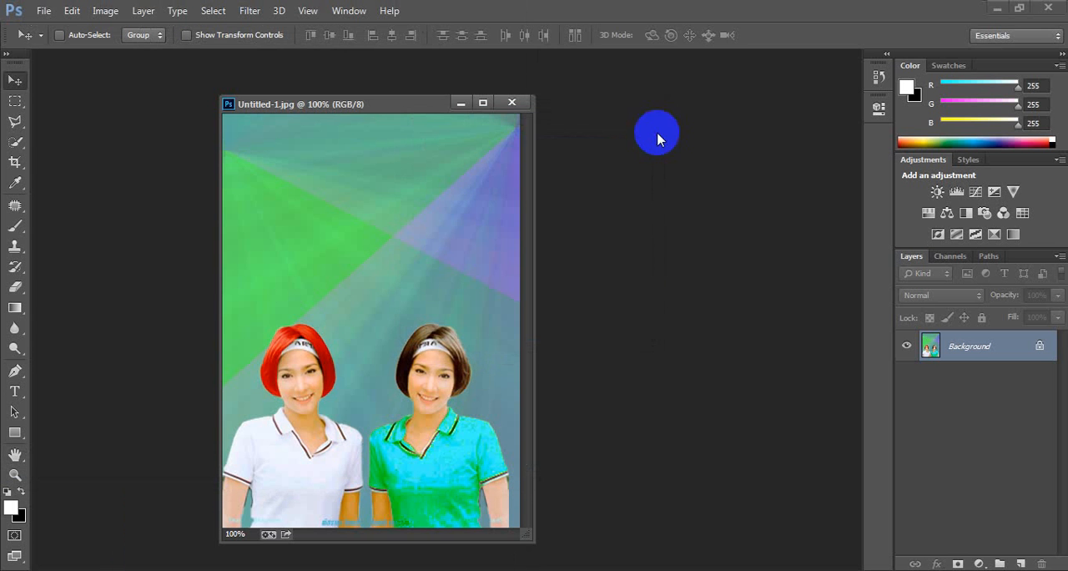
Step: Minimize Photoshop, view the saved Untitled-1 image from the desktop in Windows Photo Viewer, and close the viewer
left_click(996, 8)
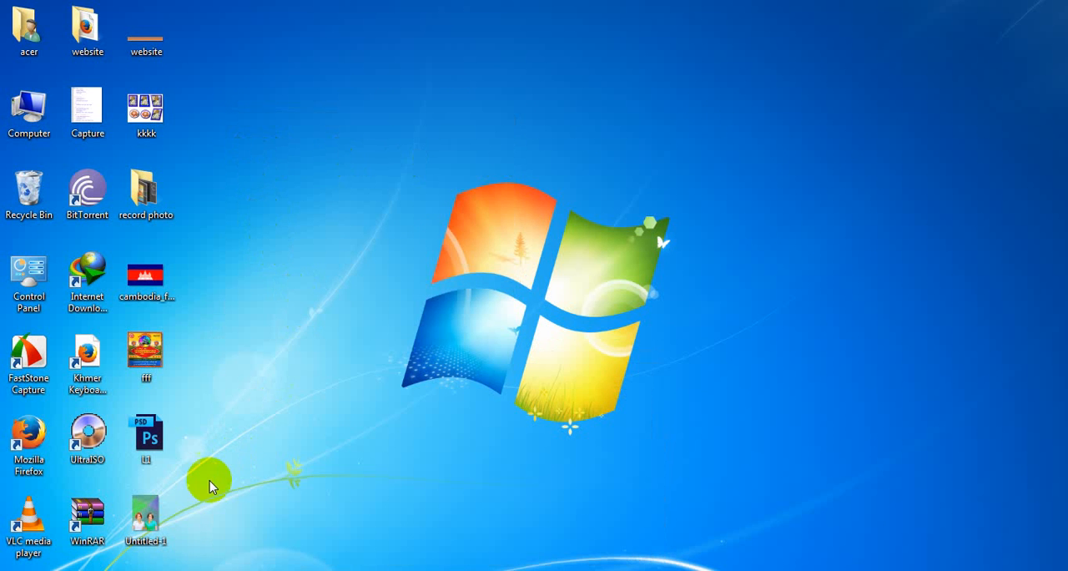
double_click(151, 526)
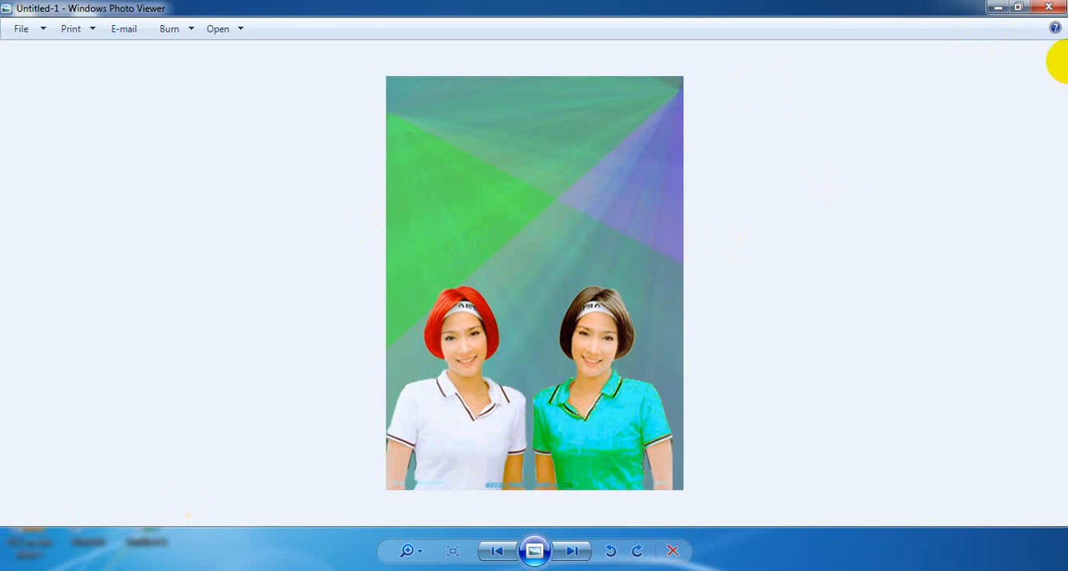
left_click(1050, 8)
right_click(486, 192)
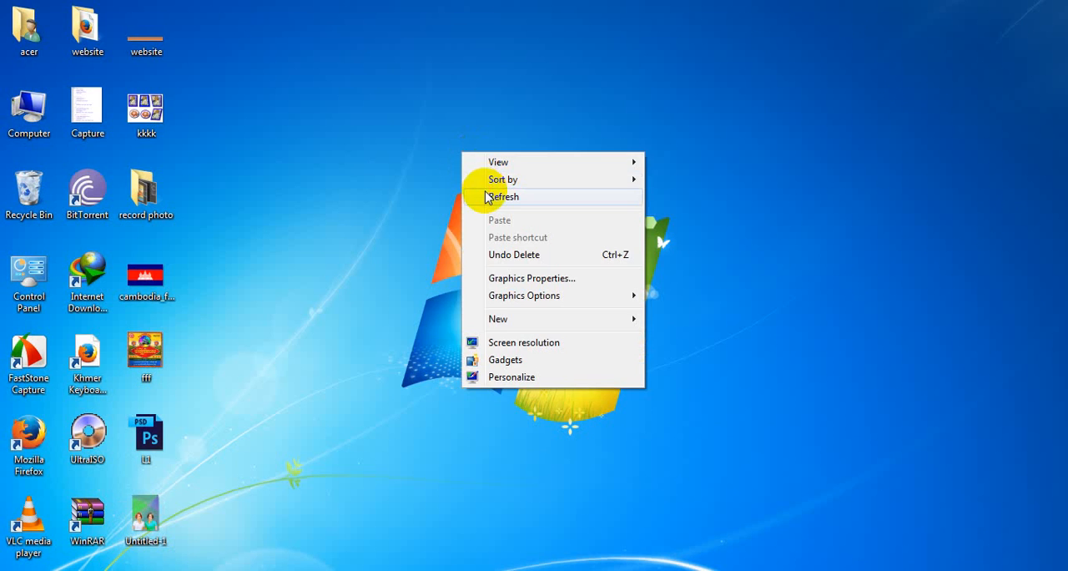
left_click(511, 237)
right_click(503, 232)
left_click(569, 277)
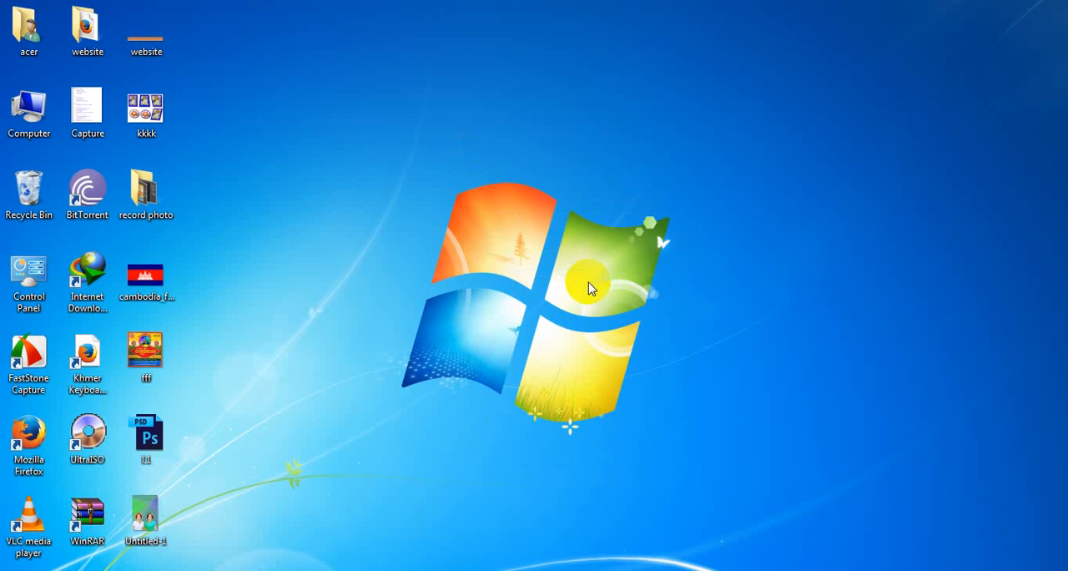